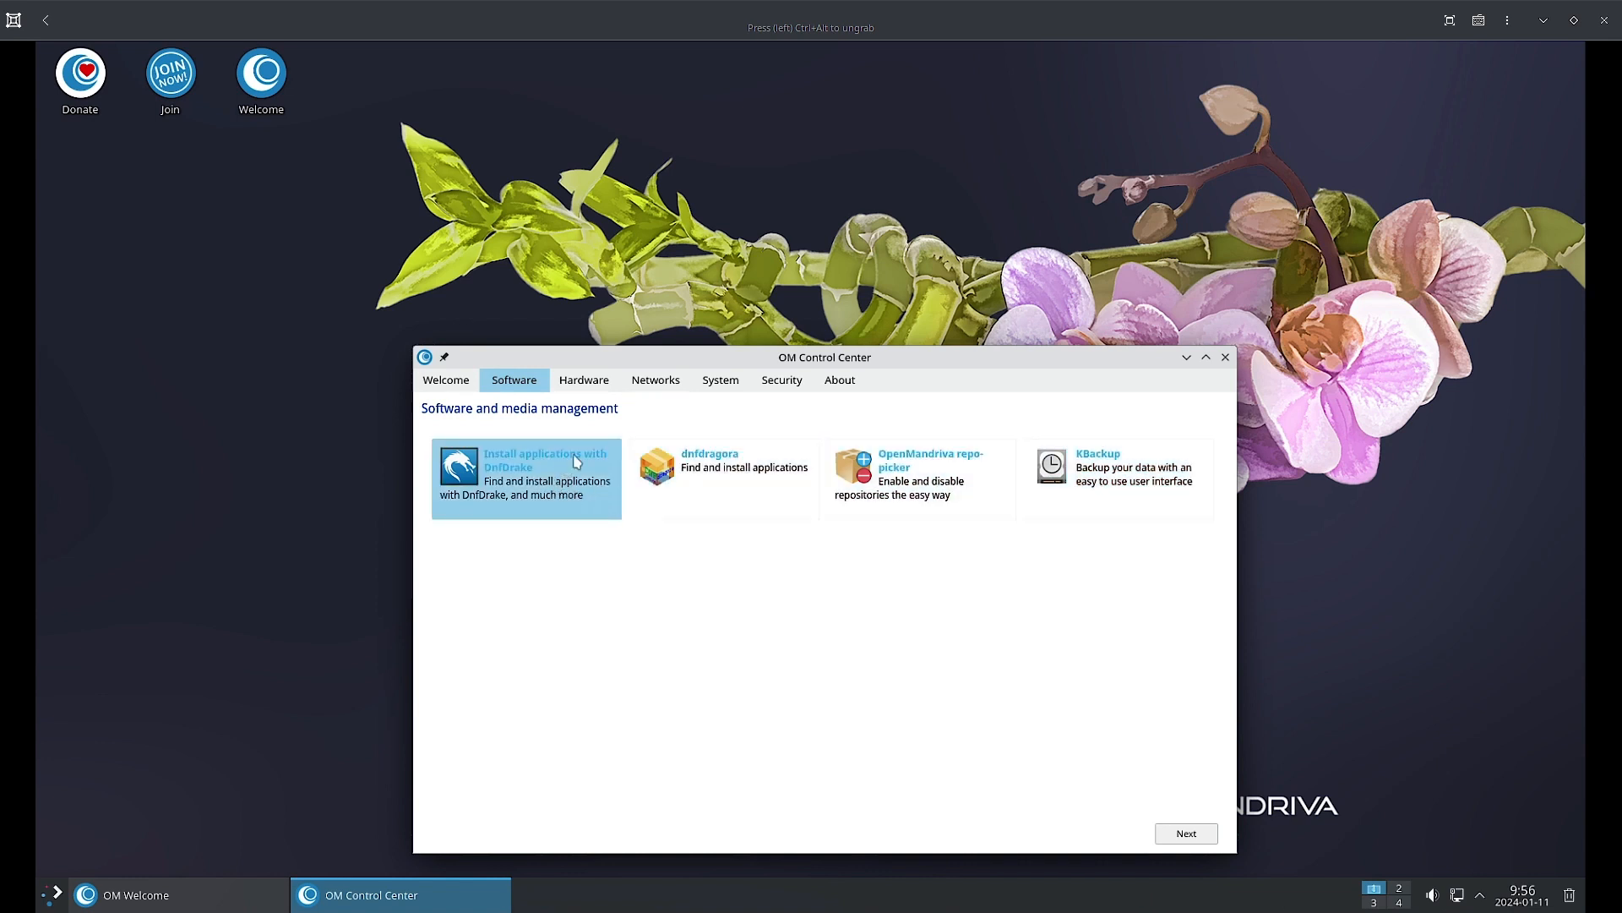
Launch KBackup from the Control Center's software page and close its duplicate window.
left_click_drag(536, 467, 539, 482)
left_click(589, 479)
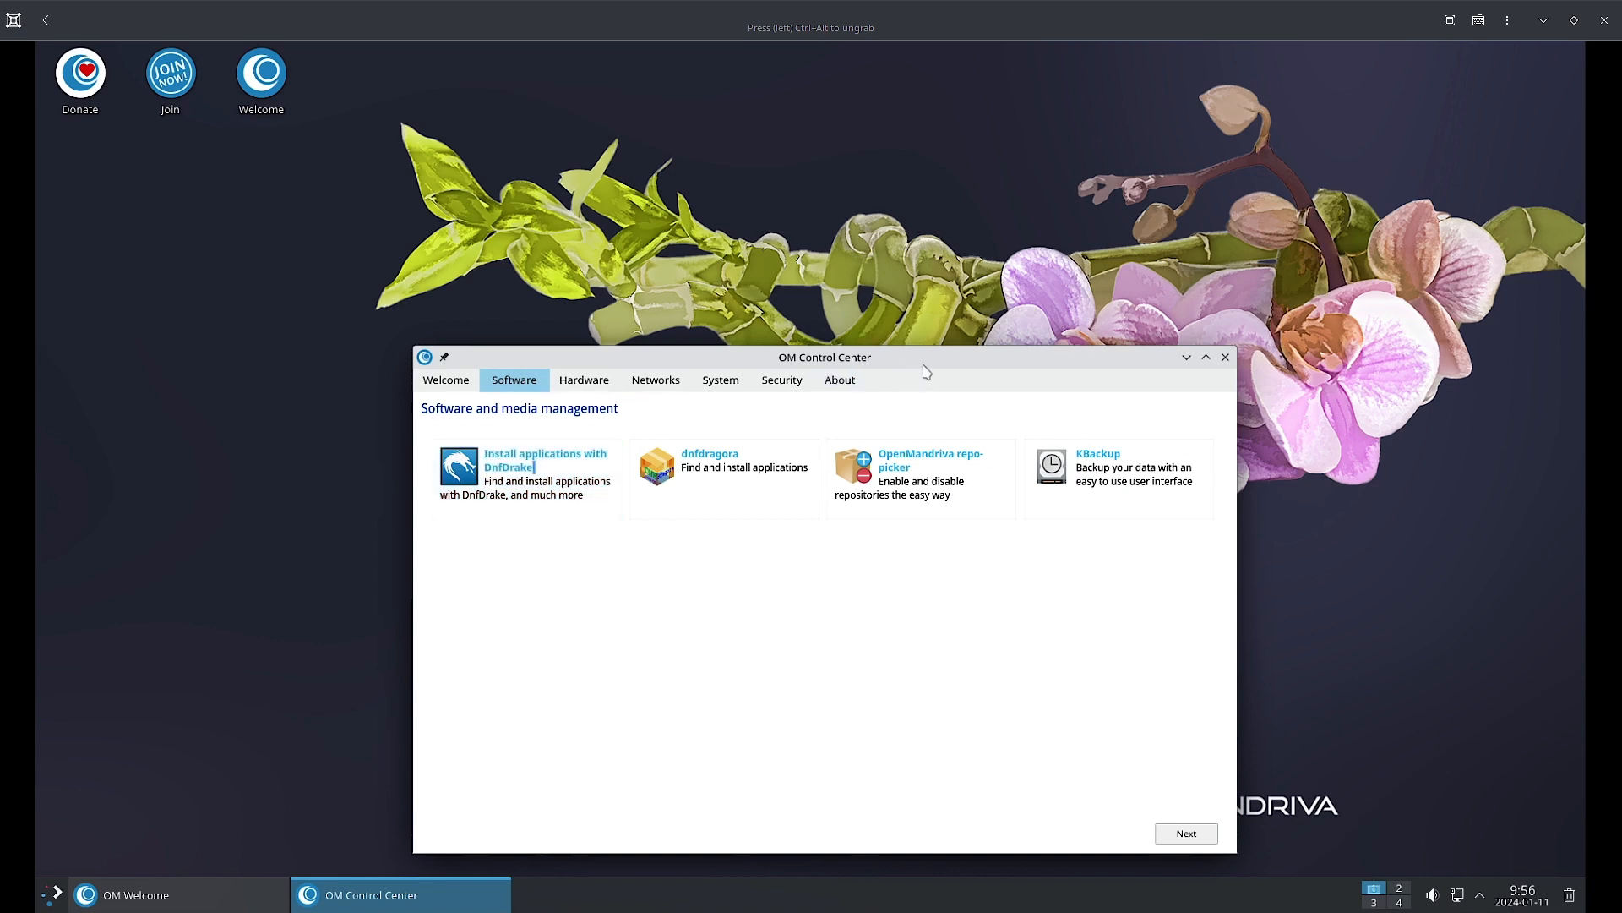
left_click_drag(931, 357, 976, 309)
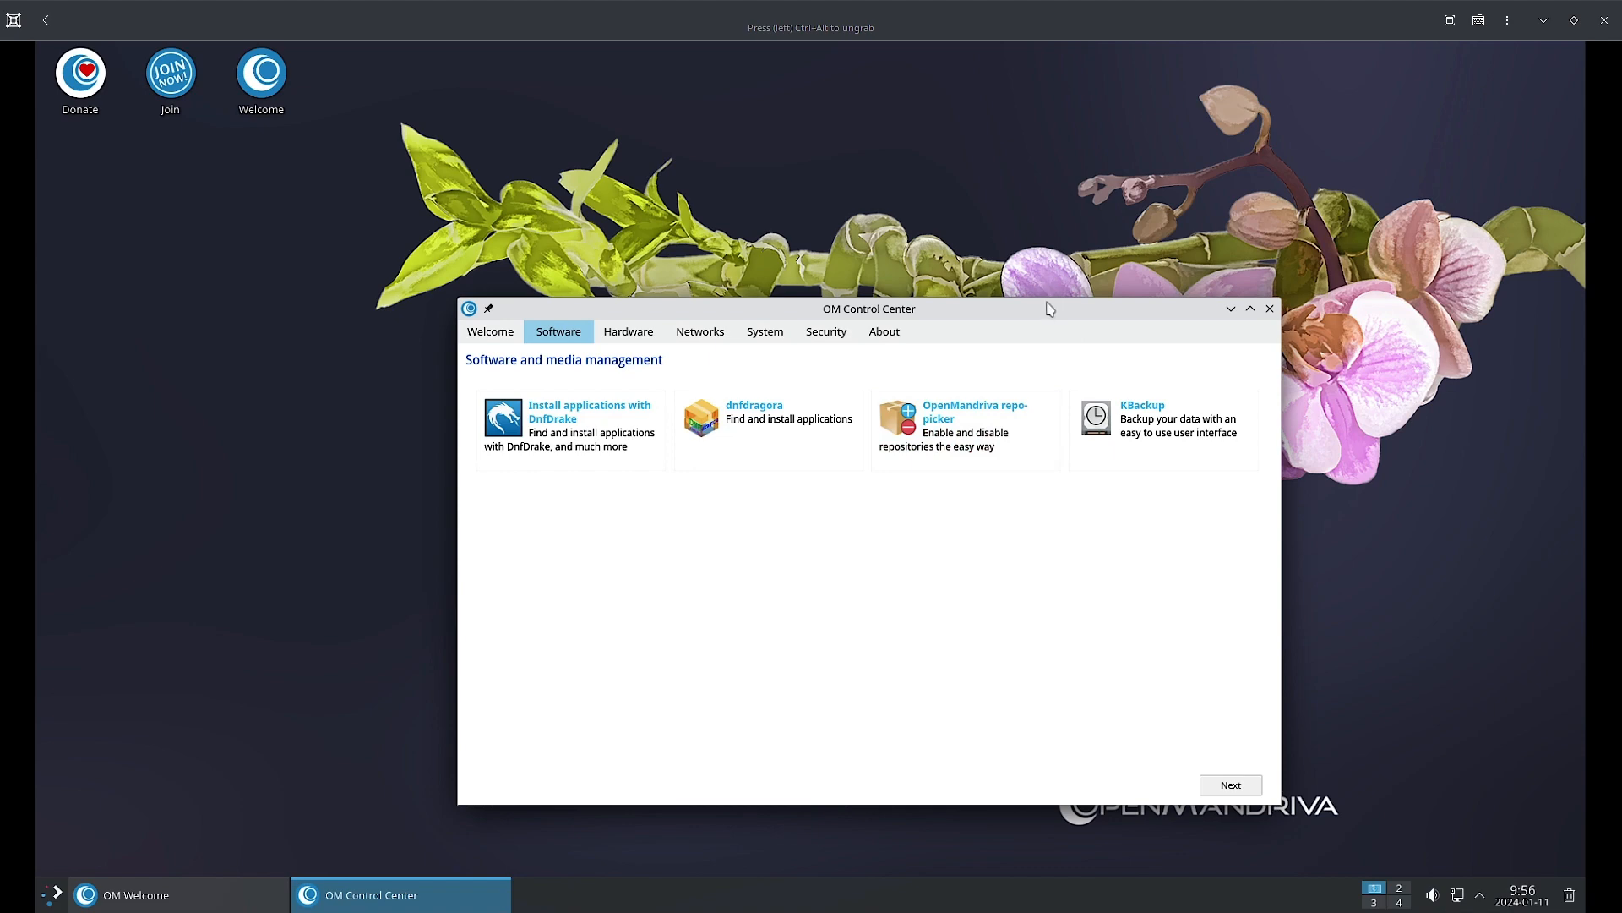
mouse_move(1048, 309)
left_mouse_down()
mouse_move(1003, 315)
mouse_move(1048, 277)
left_mouse_up()
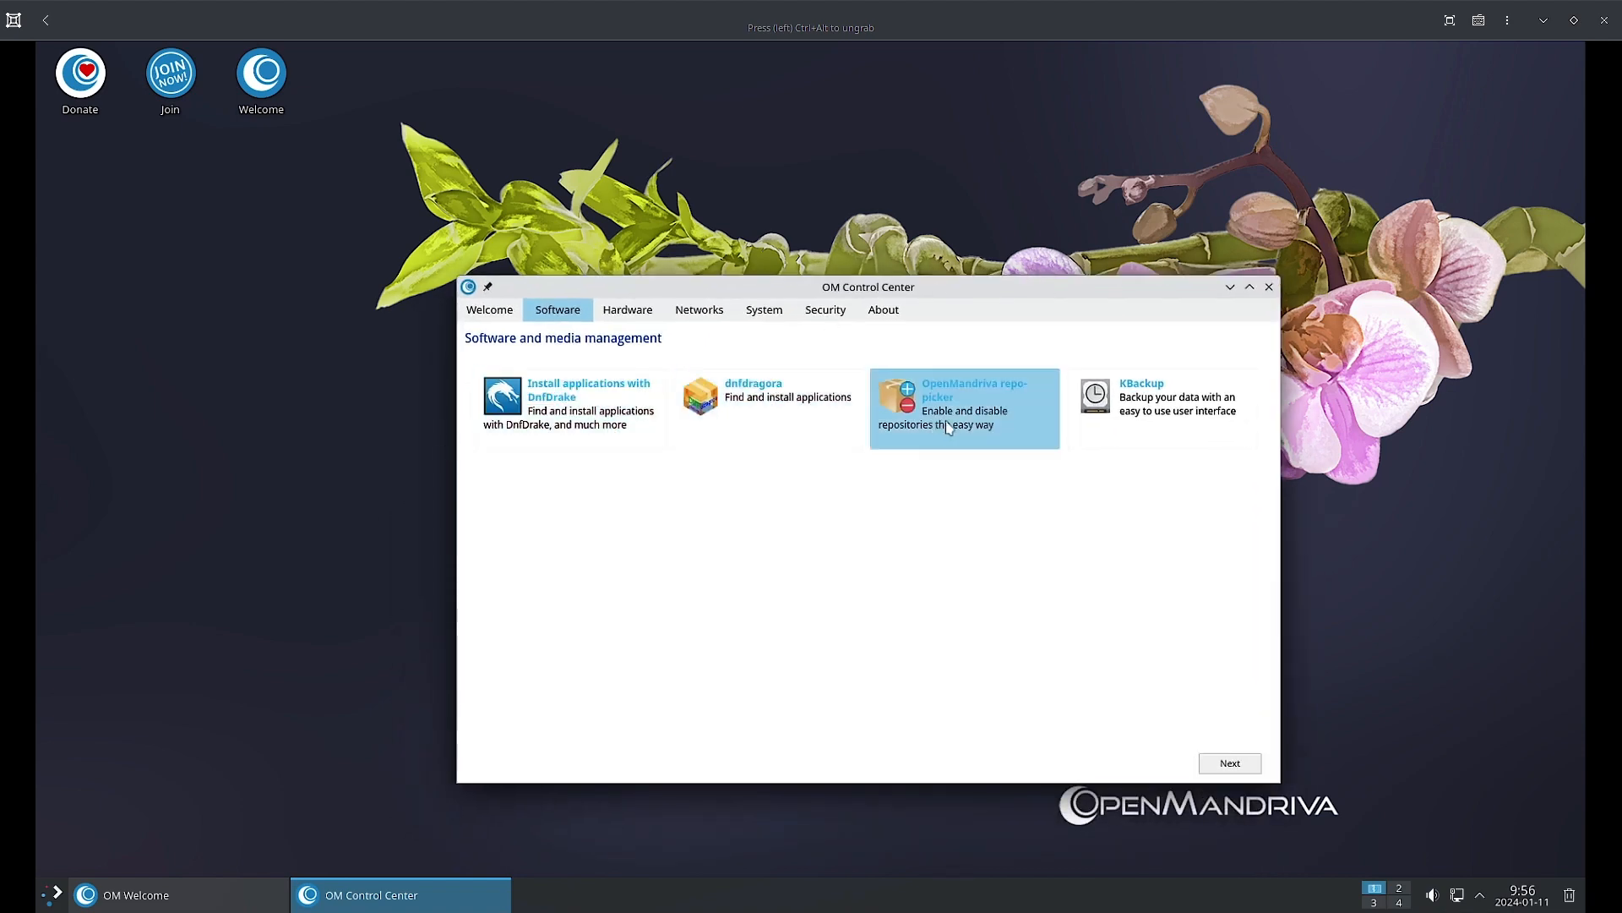
double_click(1129, 387)
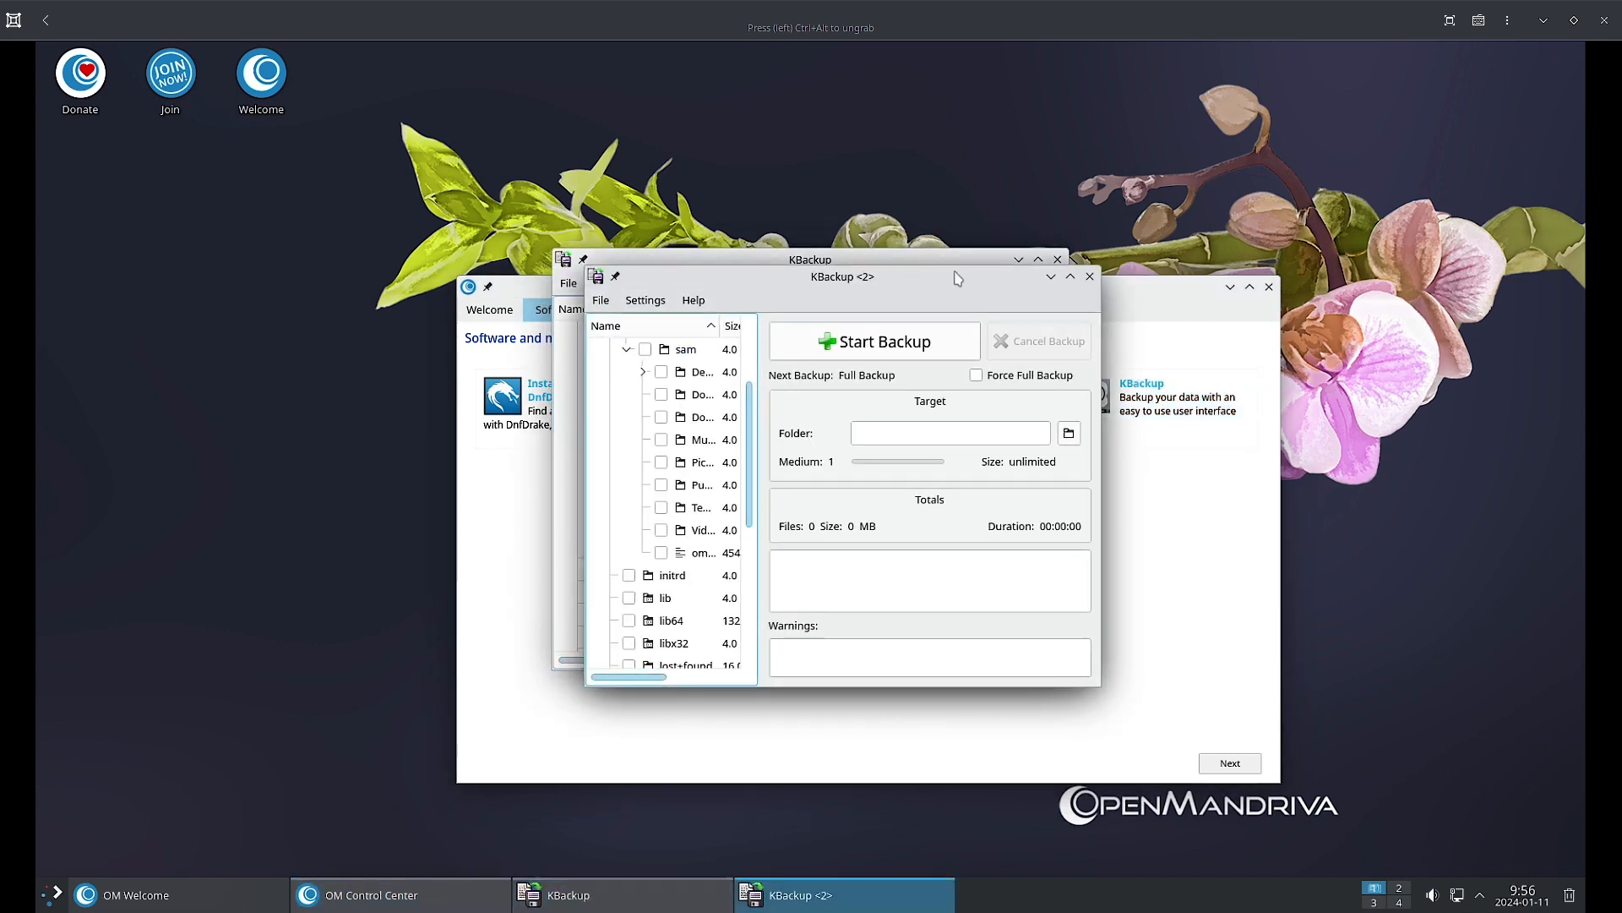
left_click(1088, 278)
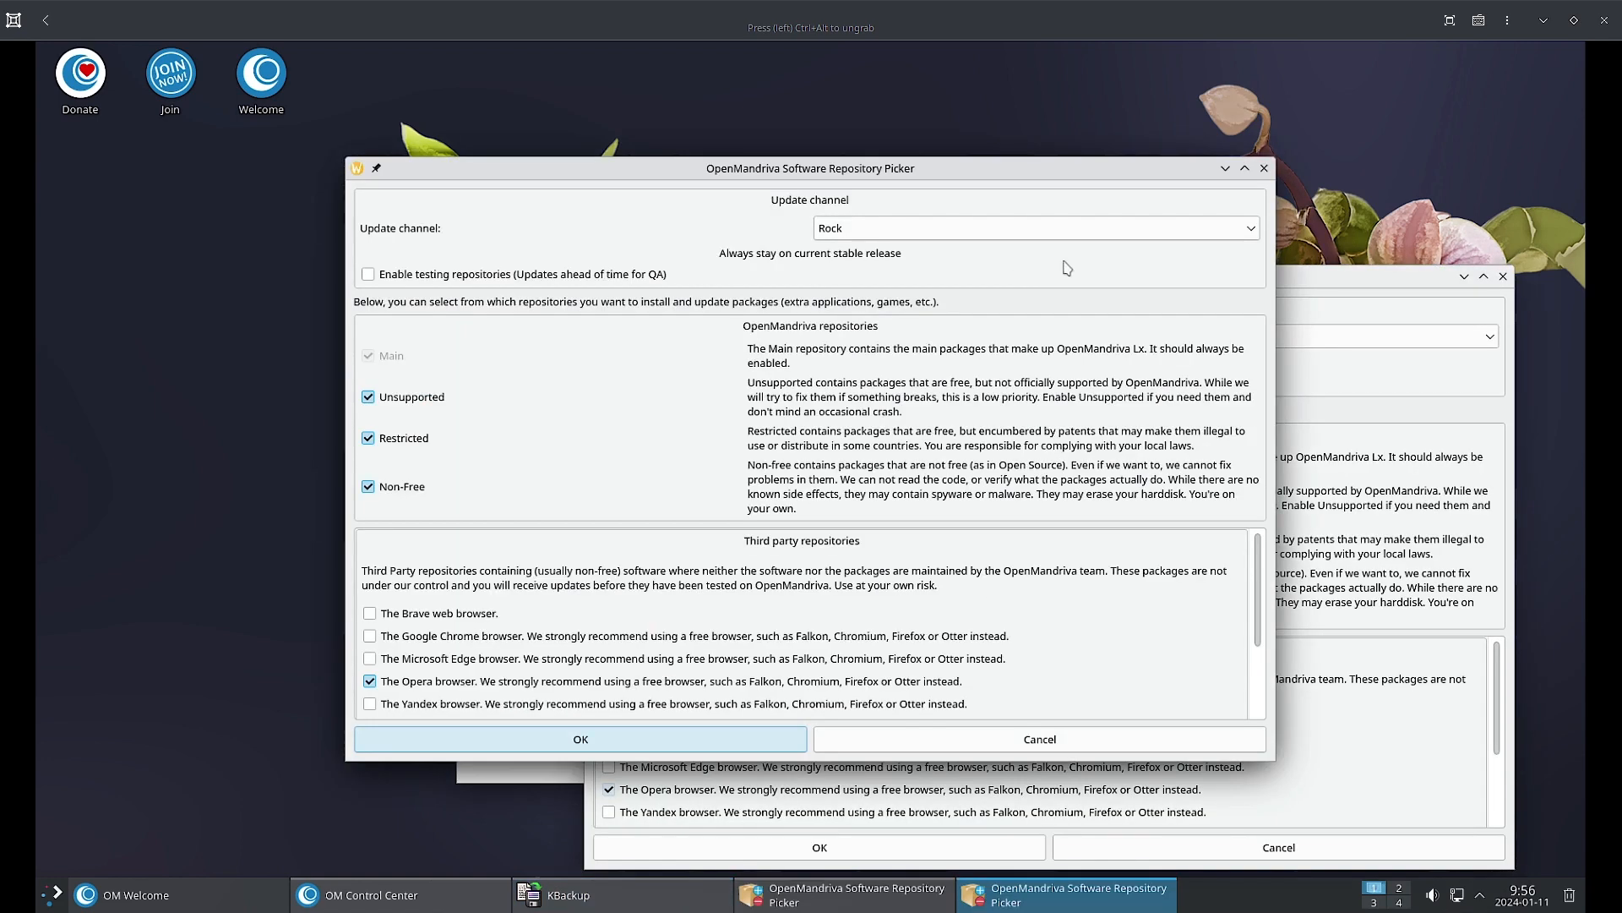
Close the duplicate Repository Picker and list the Release, Rock, Rolling and Cooker channels.
left_click(1300, 285)
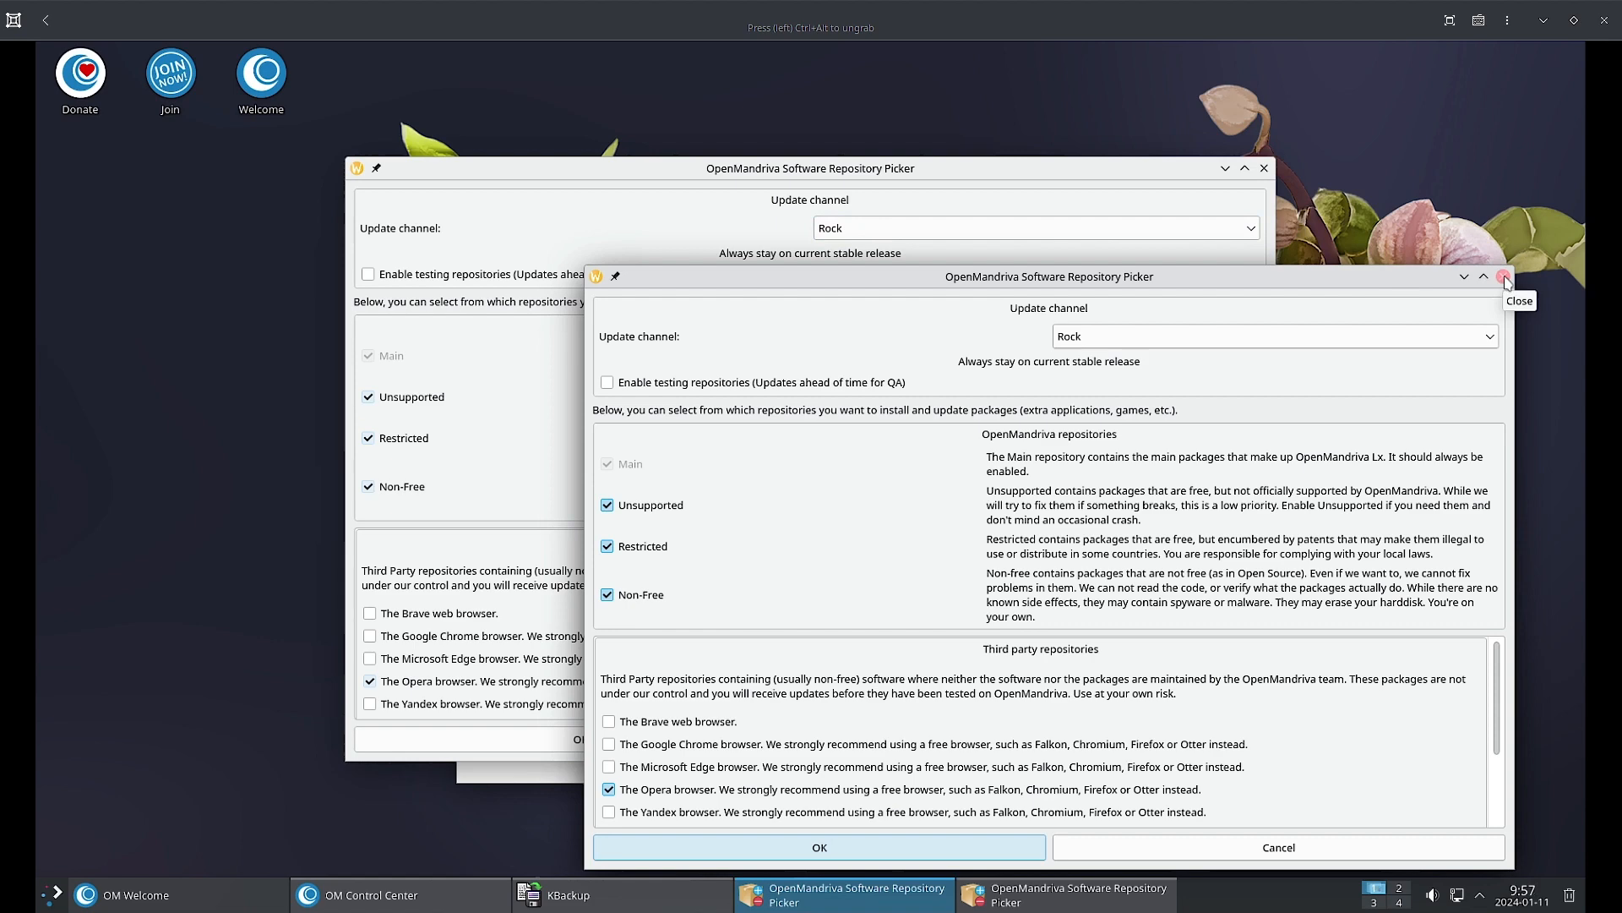
left_click(1503, 277)
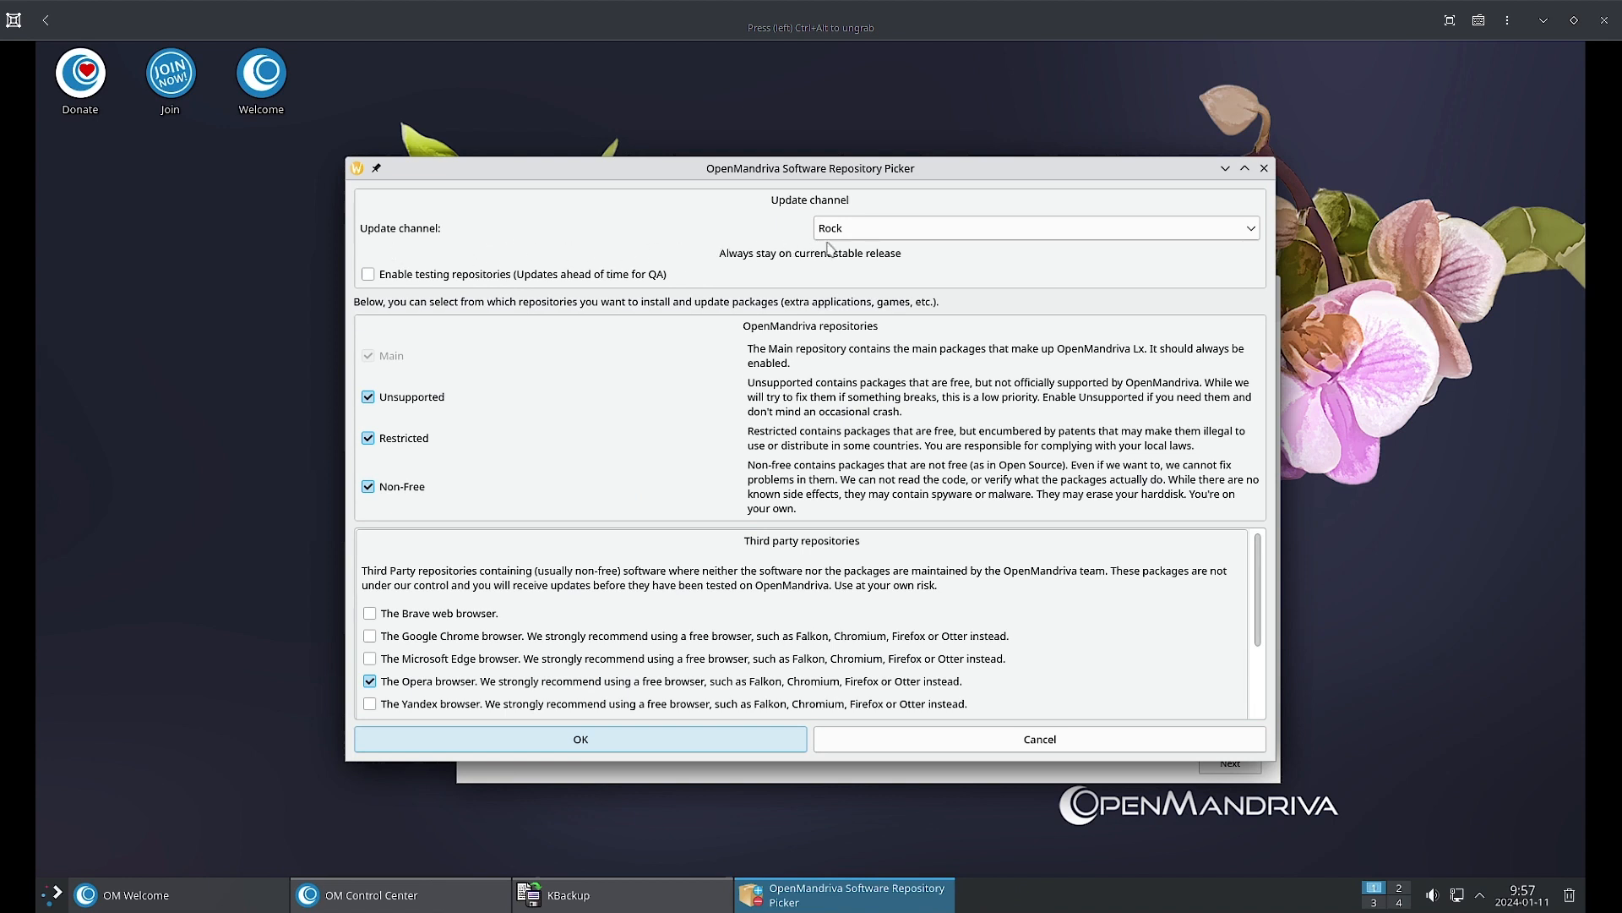
left_click(862, 236)
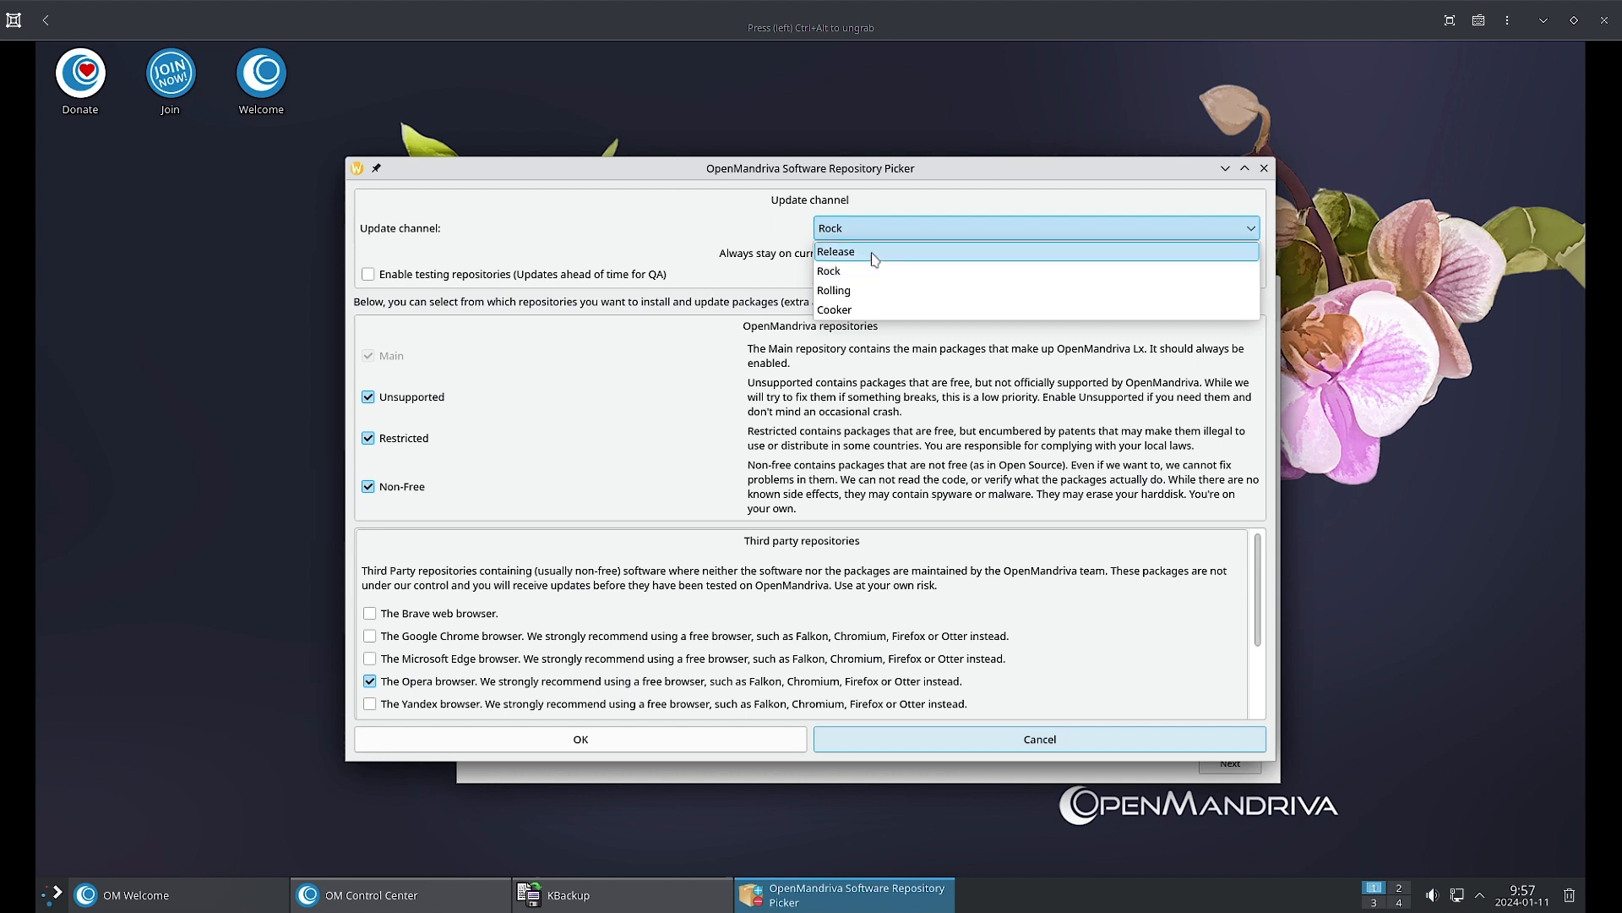
Dismiss the Update channel list, leaving the Rock channel selected.
left_click(682, 254)
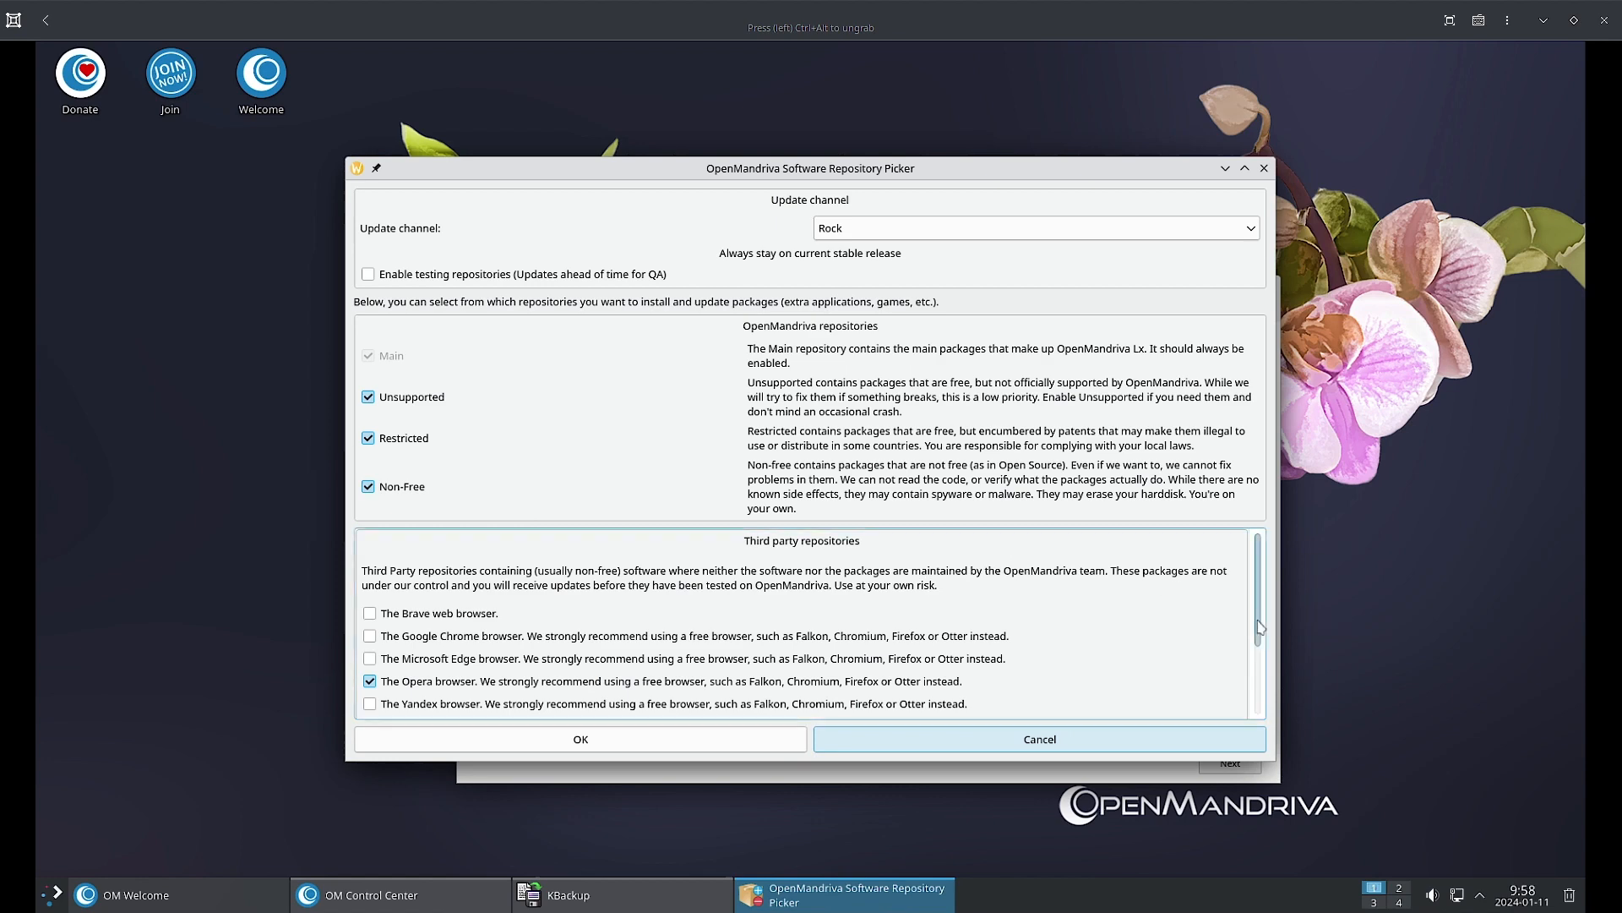
Scroll the third-party repositories down to Visual Studio Code, confirming only Opera is ticked.
left_click_drag(1261, 626, 1262, 665)
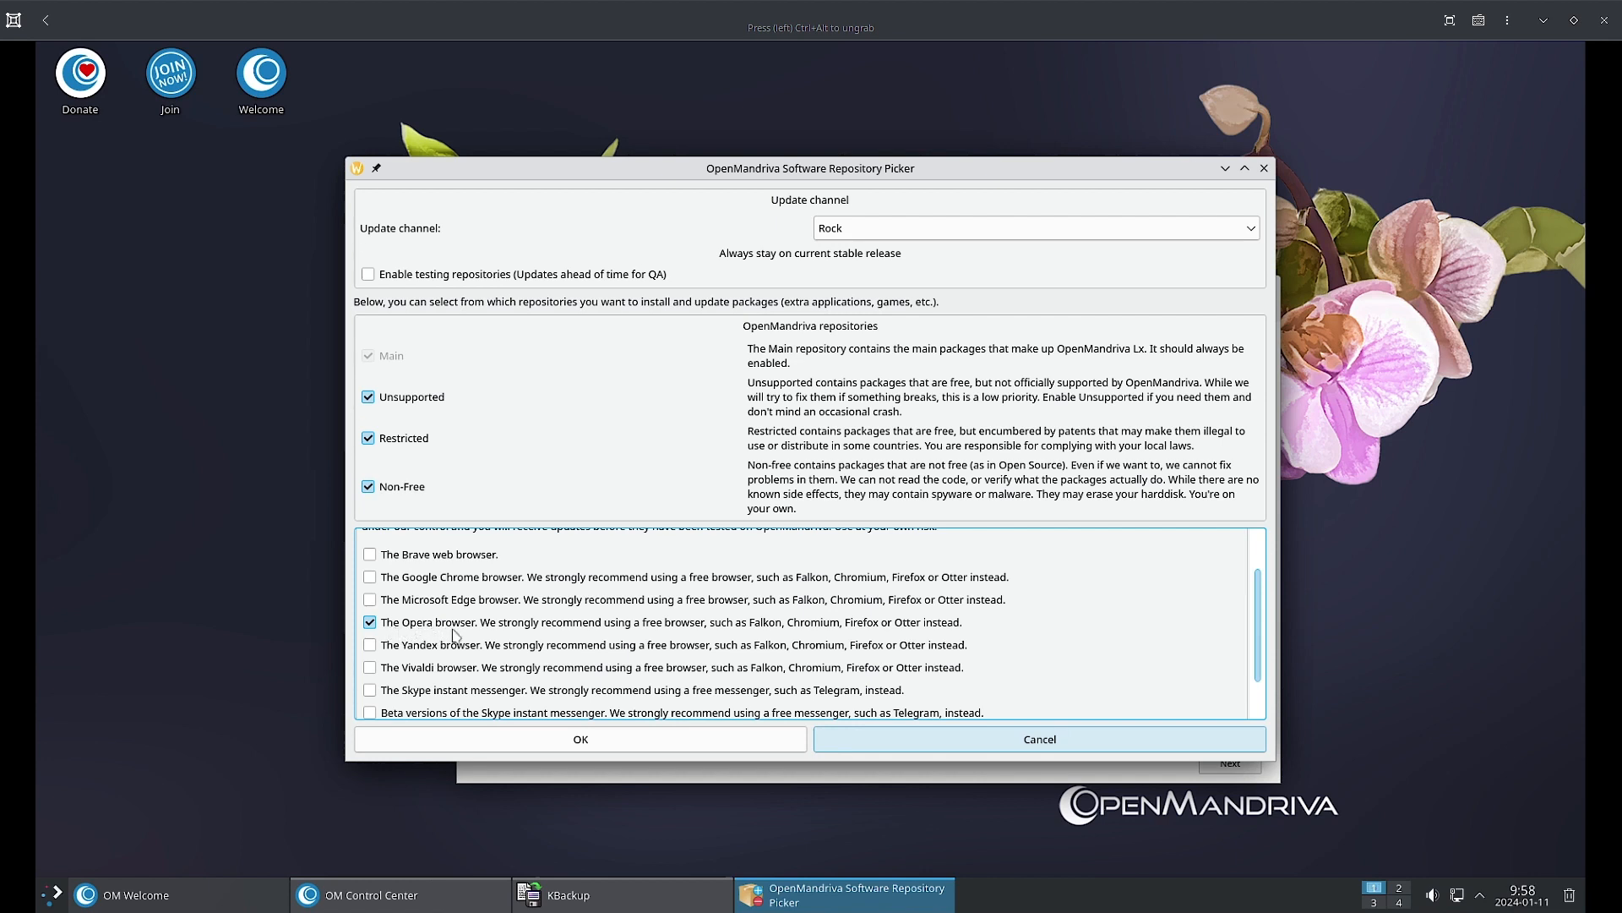
scroll(376, 635, "up", 1)
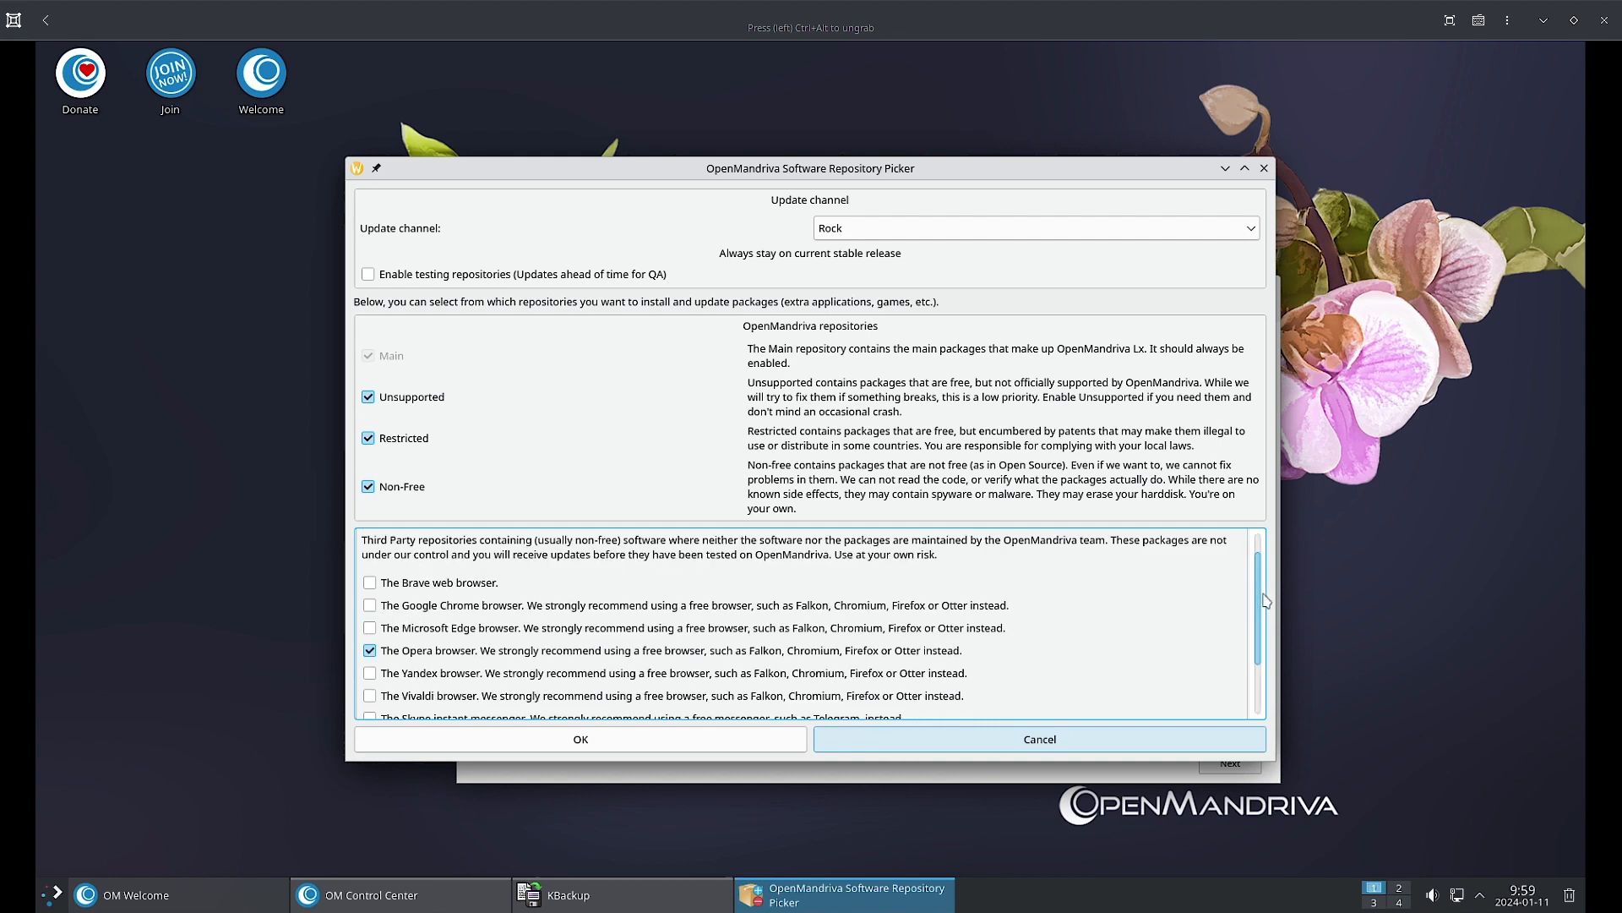
scroll(1265, 612, "down", 1)
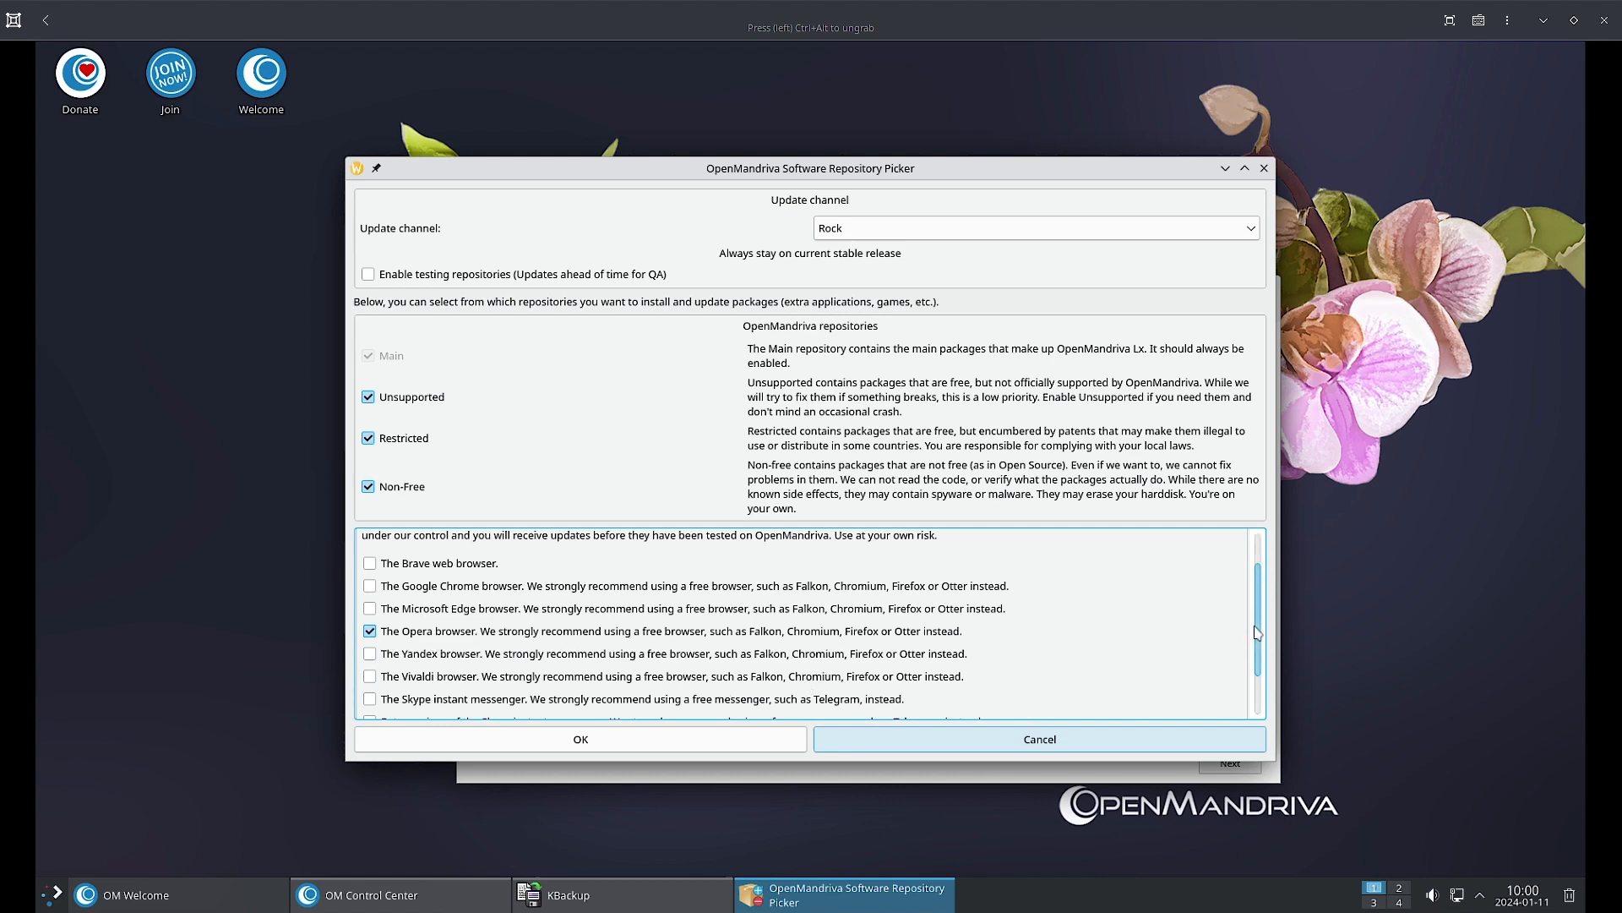
left_click_drag(1256, 632, 1256, 677)
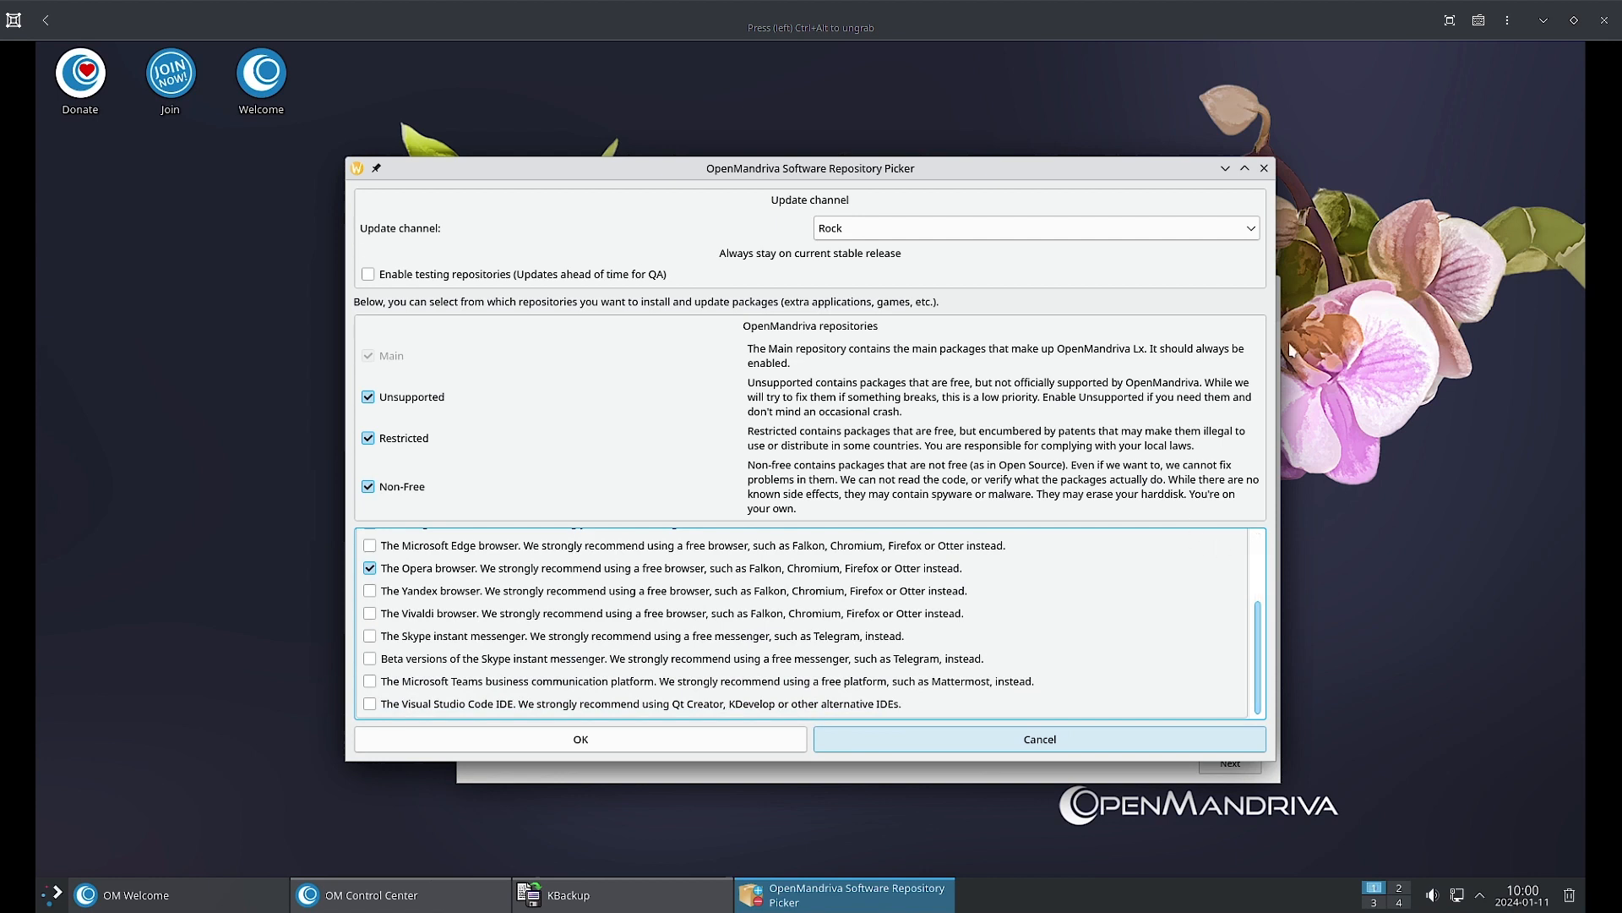
Cancel the Repository Picker without changes and maximize the KBackup window.
left_click(1265, 168)
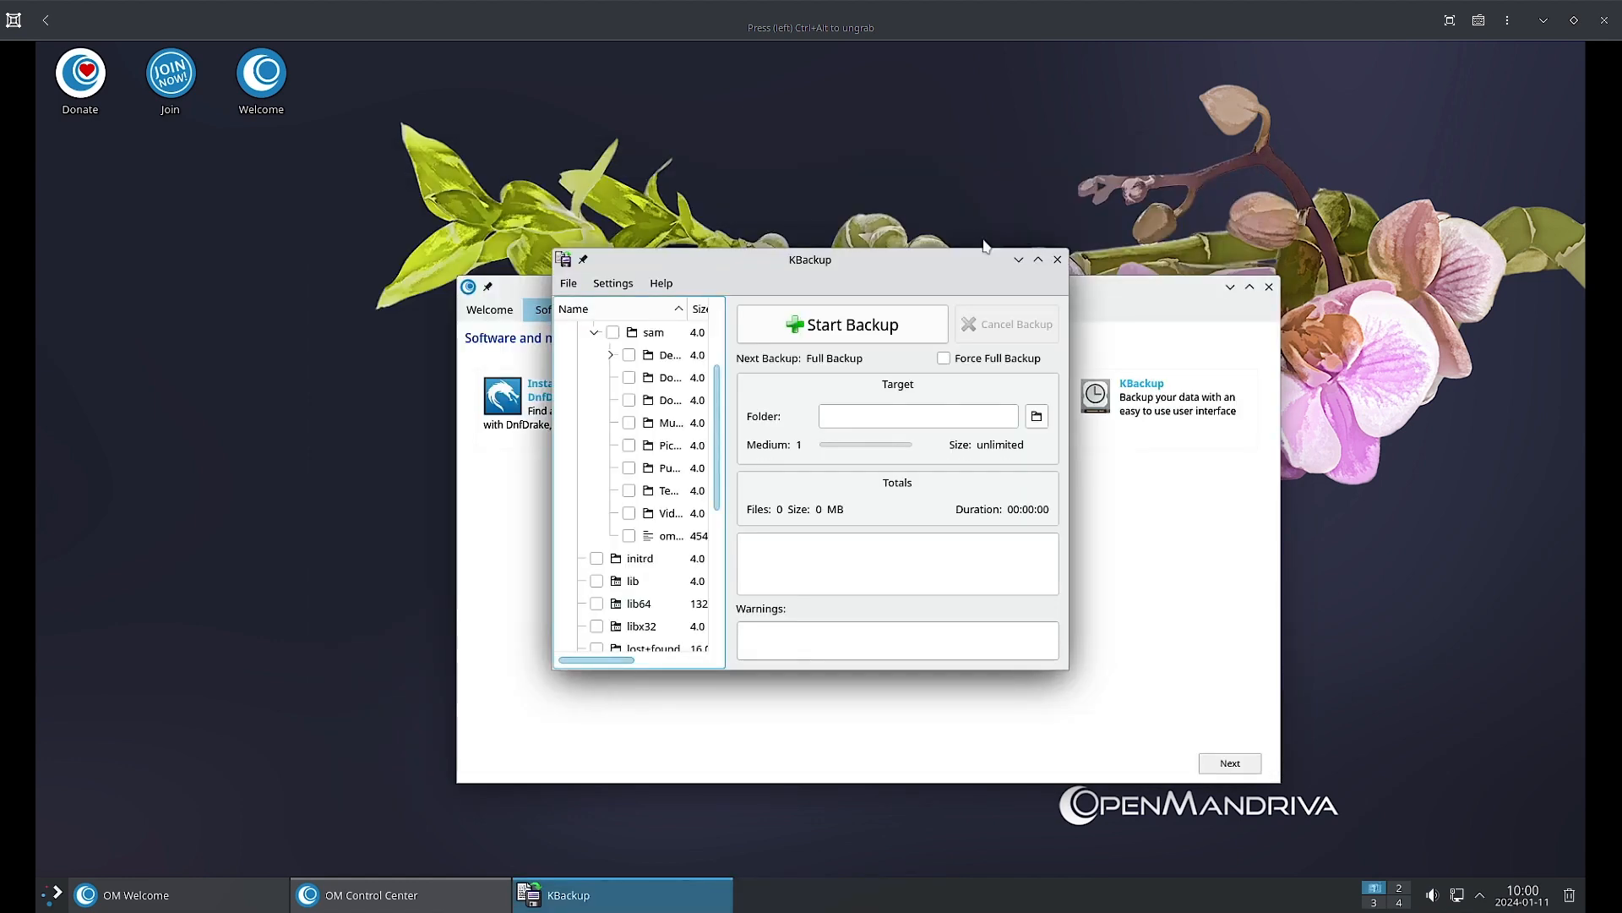
double_click(809, 261)
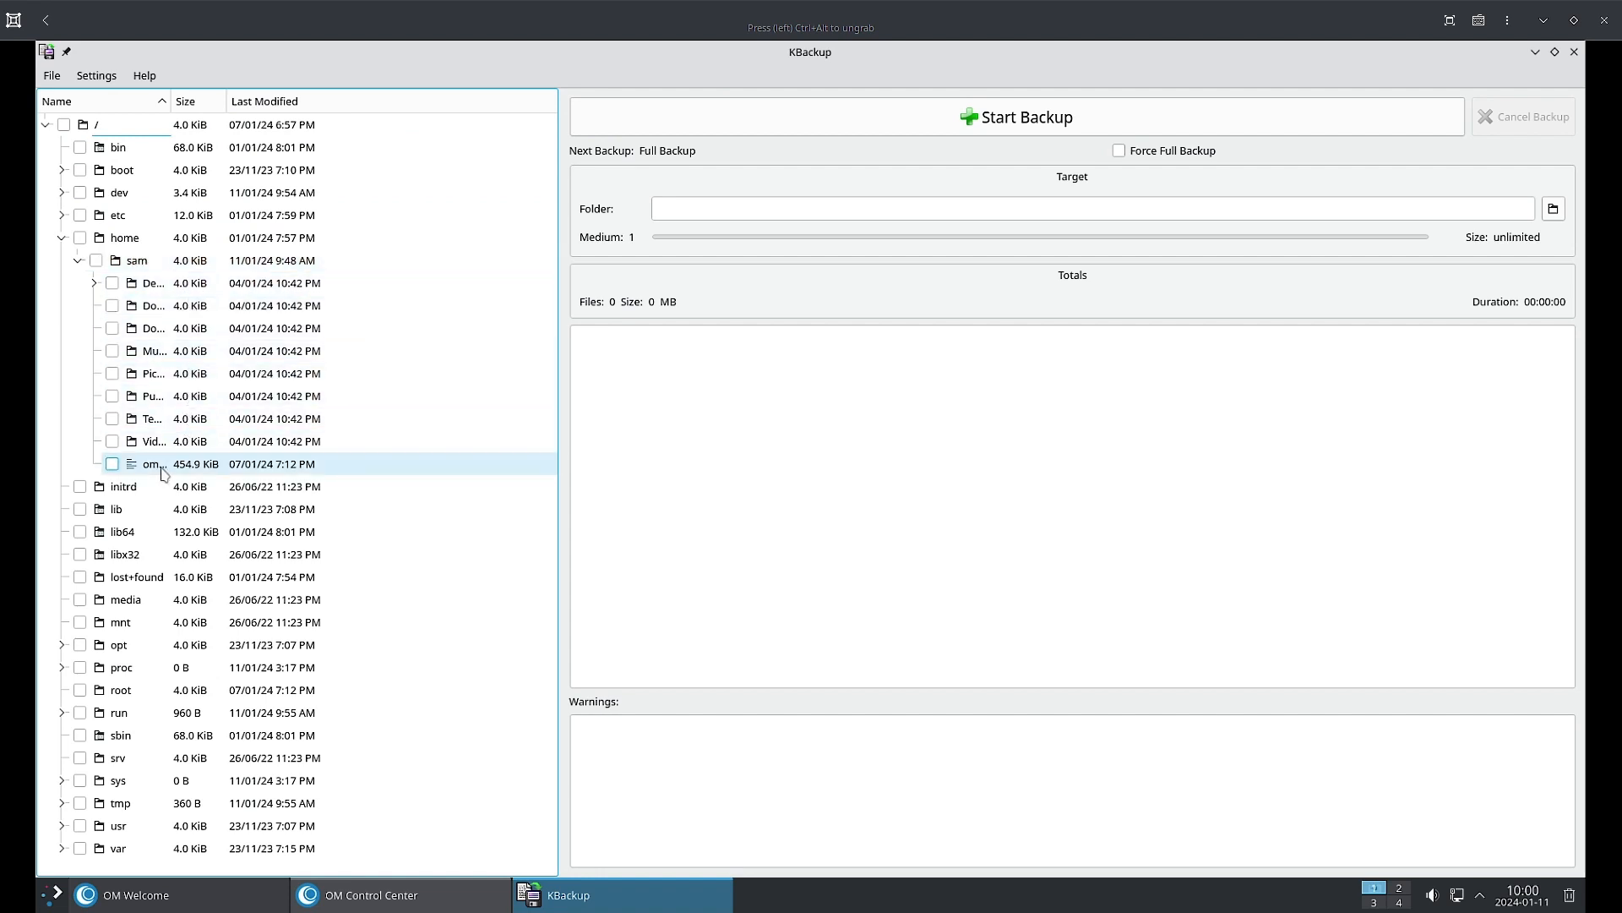
left_click(97, 76)
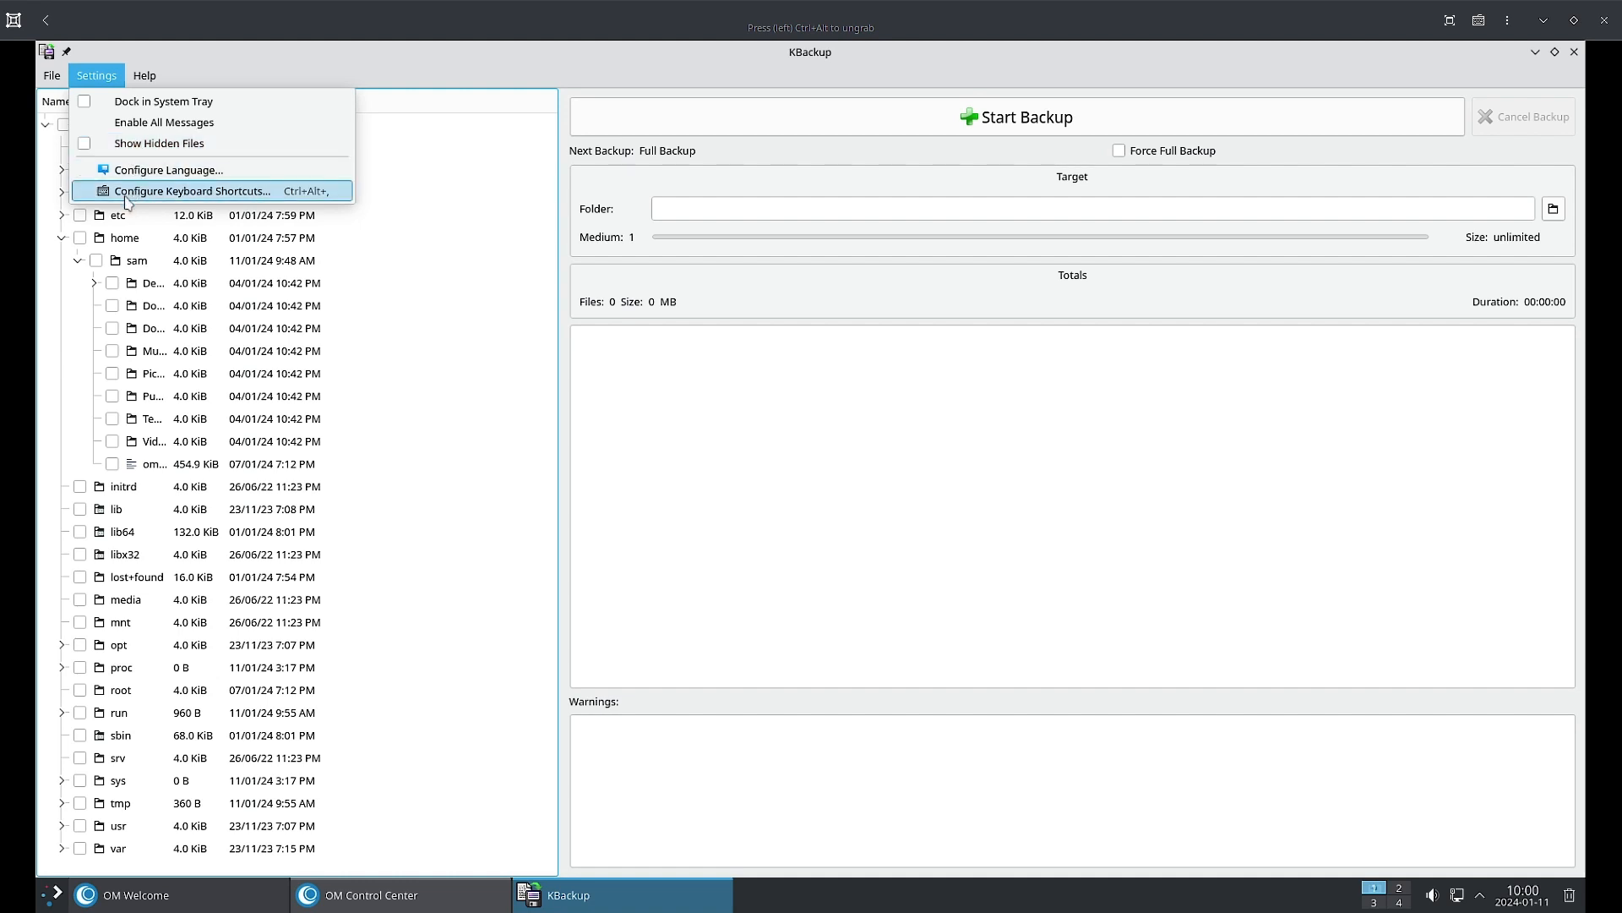
mouse_move(52, 75)
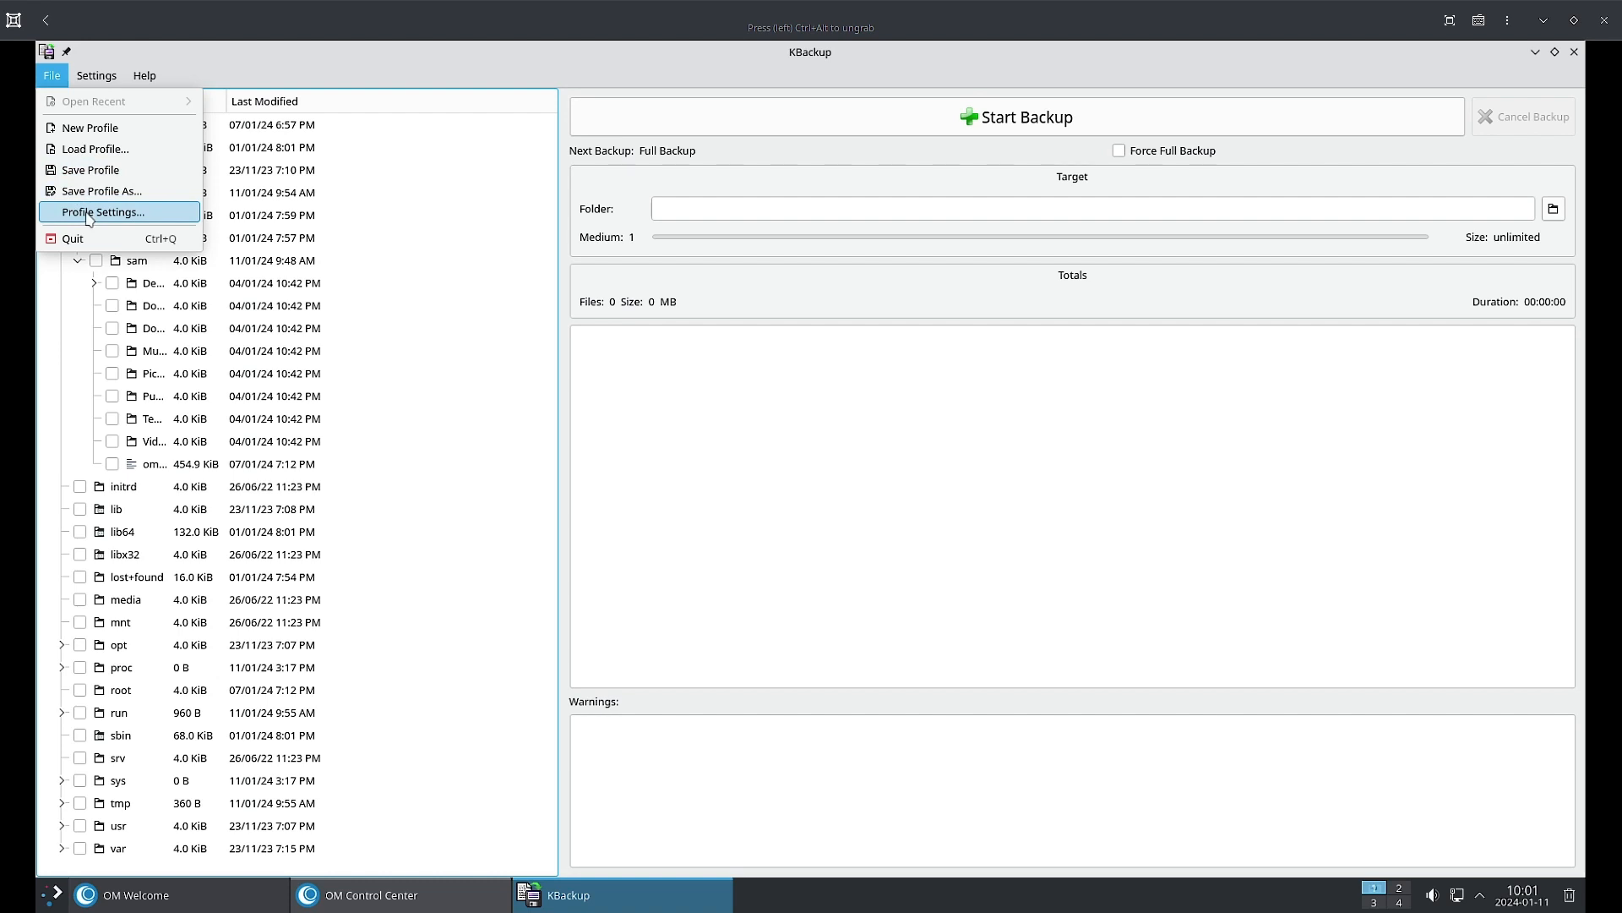
left_click(971, 372)
left_click(1111, 204)
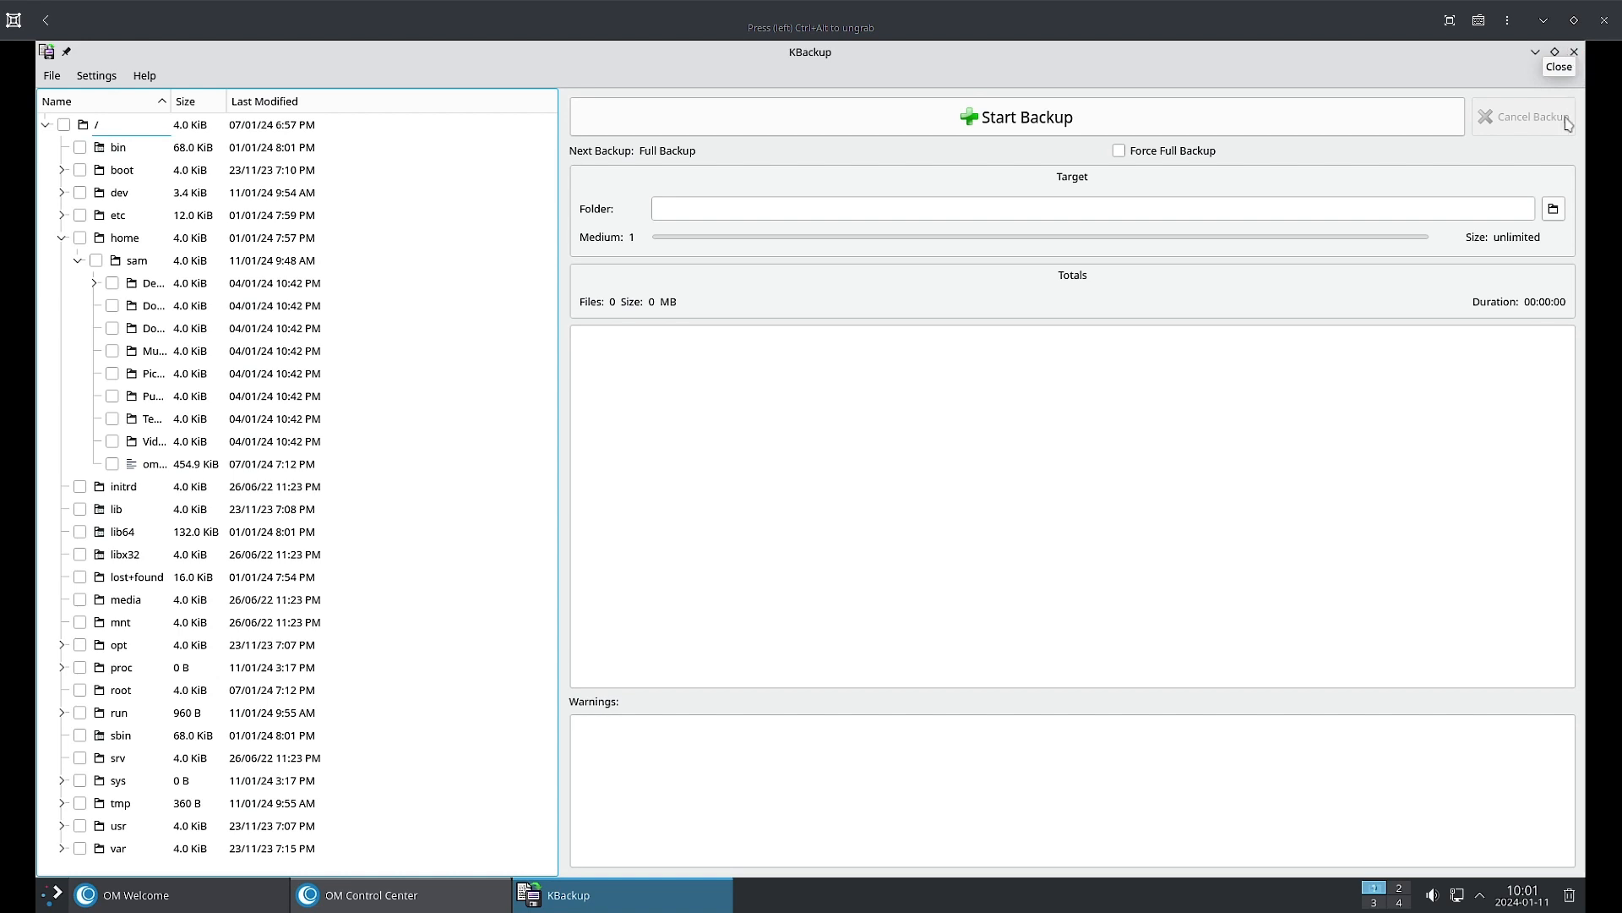
Close KBackup, start the DnfDrake install, dismiss two failure messages and authenticate with the password.
left_click(1574, 51)
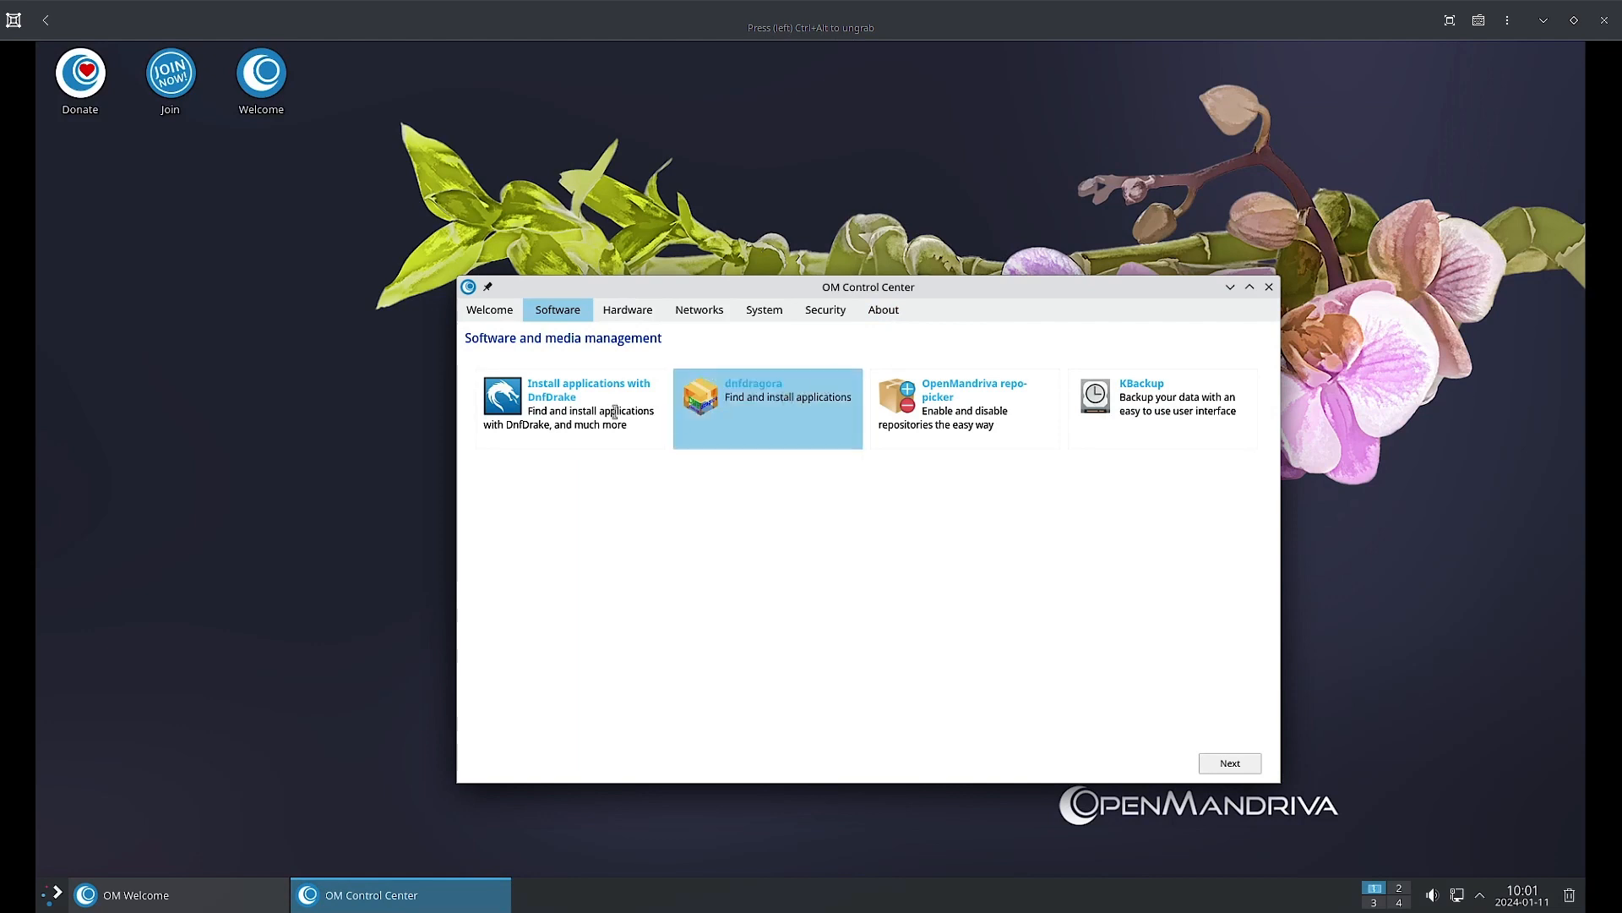
left_click_drag(547, 411, 545, 426)
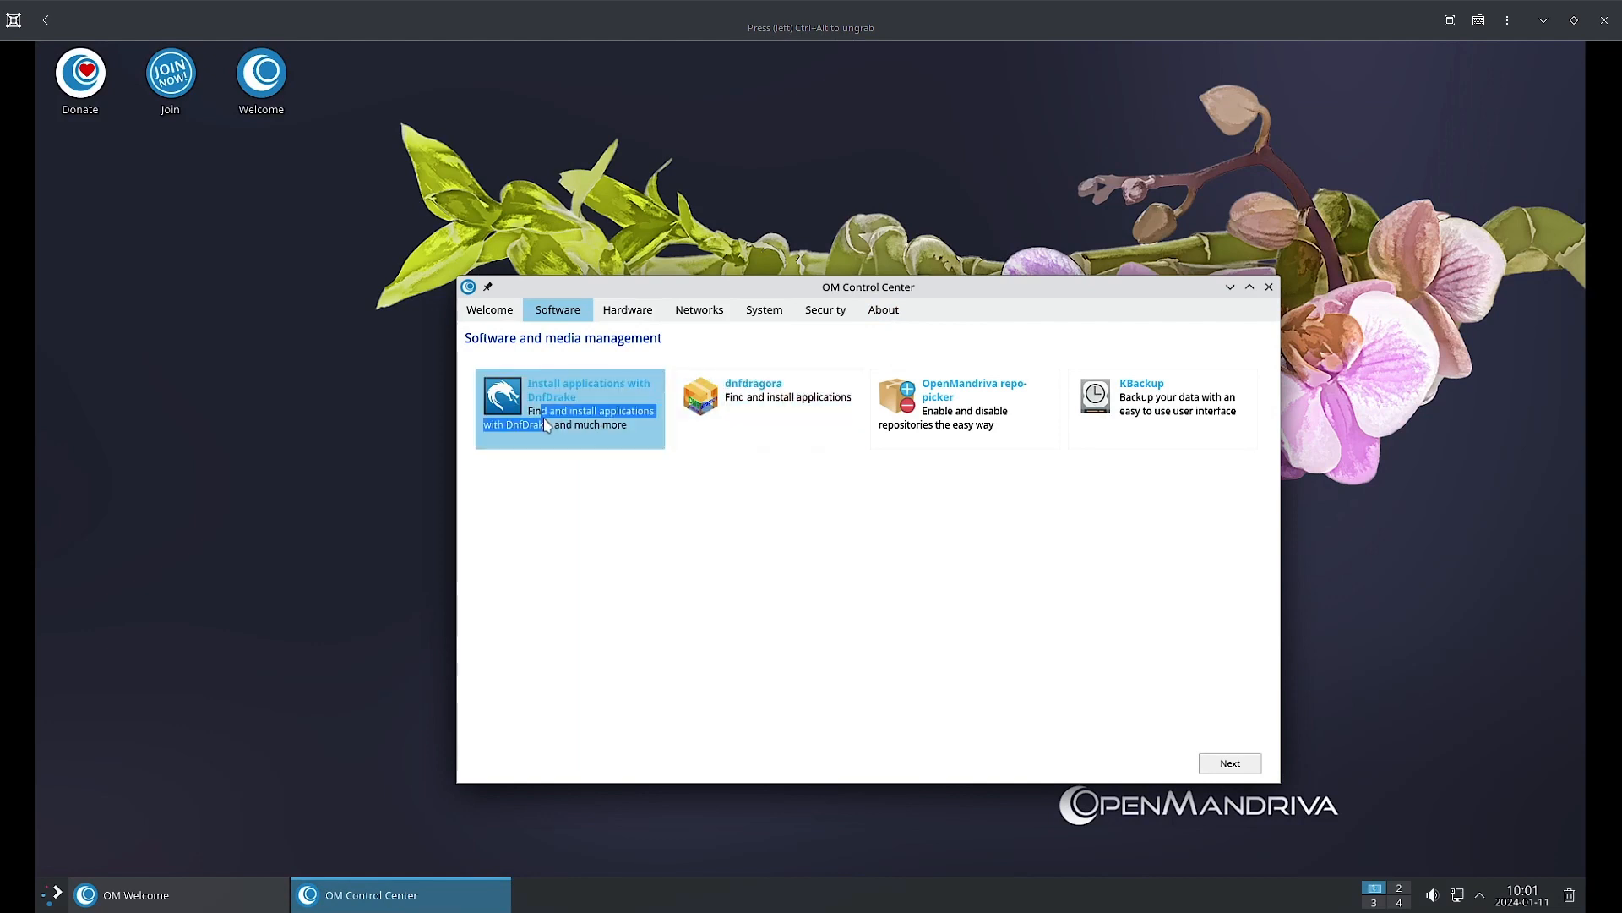
left_click(541, 398)
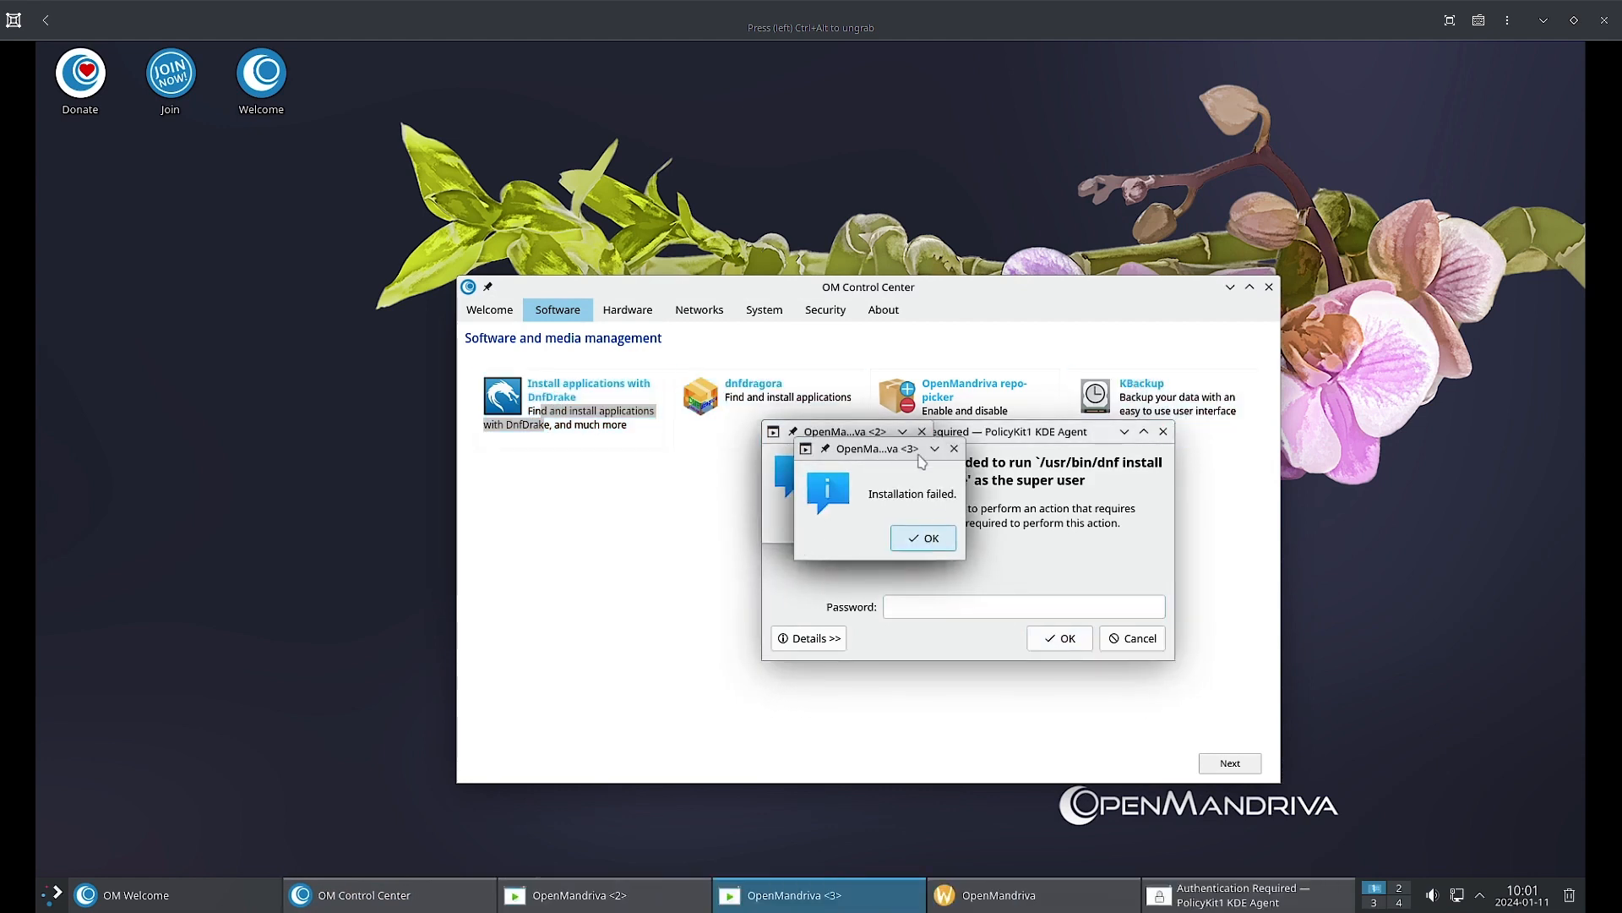
left_click(954, 448)
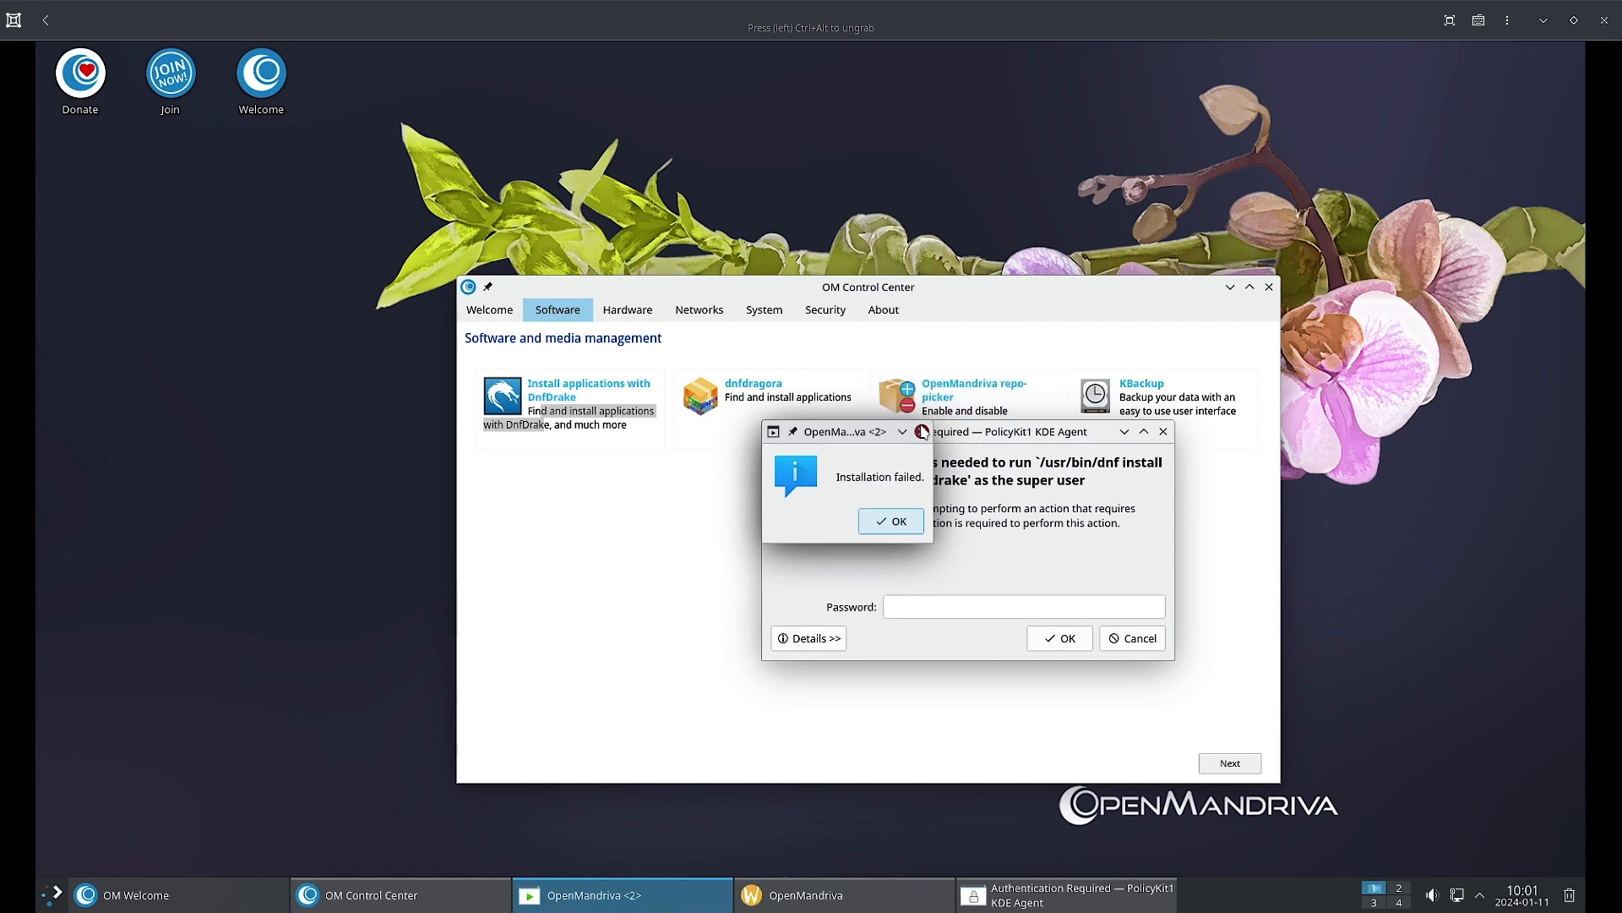
left_click(922, 431)
type("password")
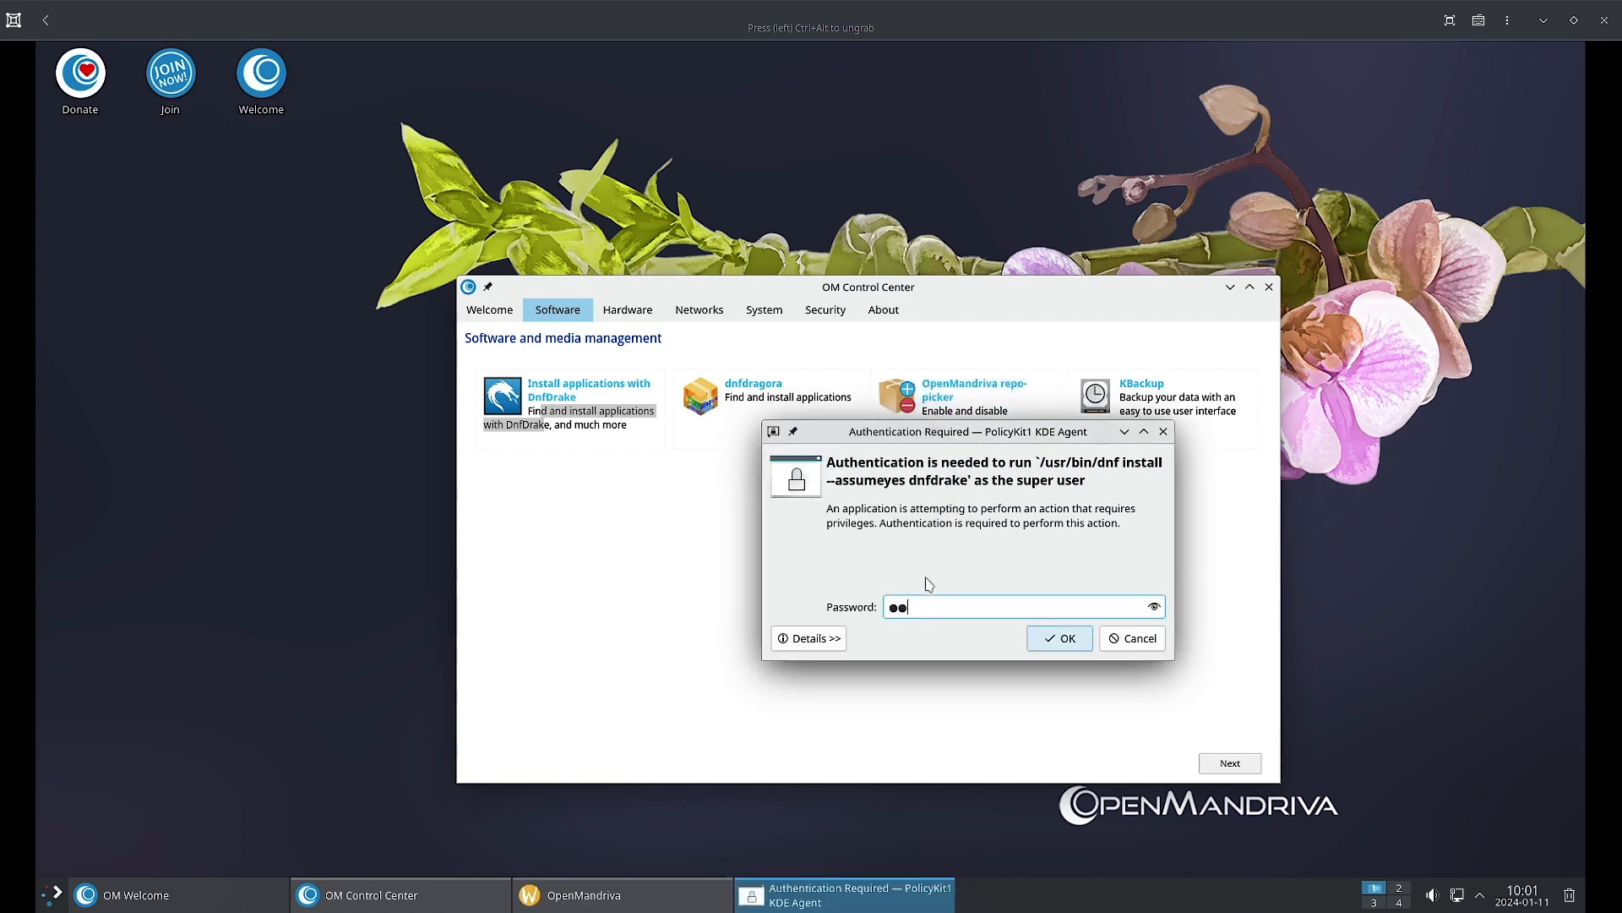
key("Return")
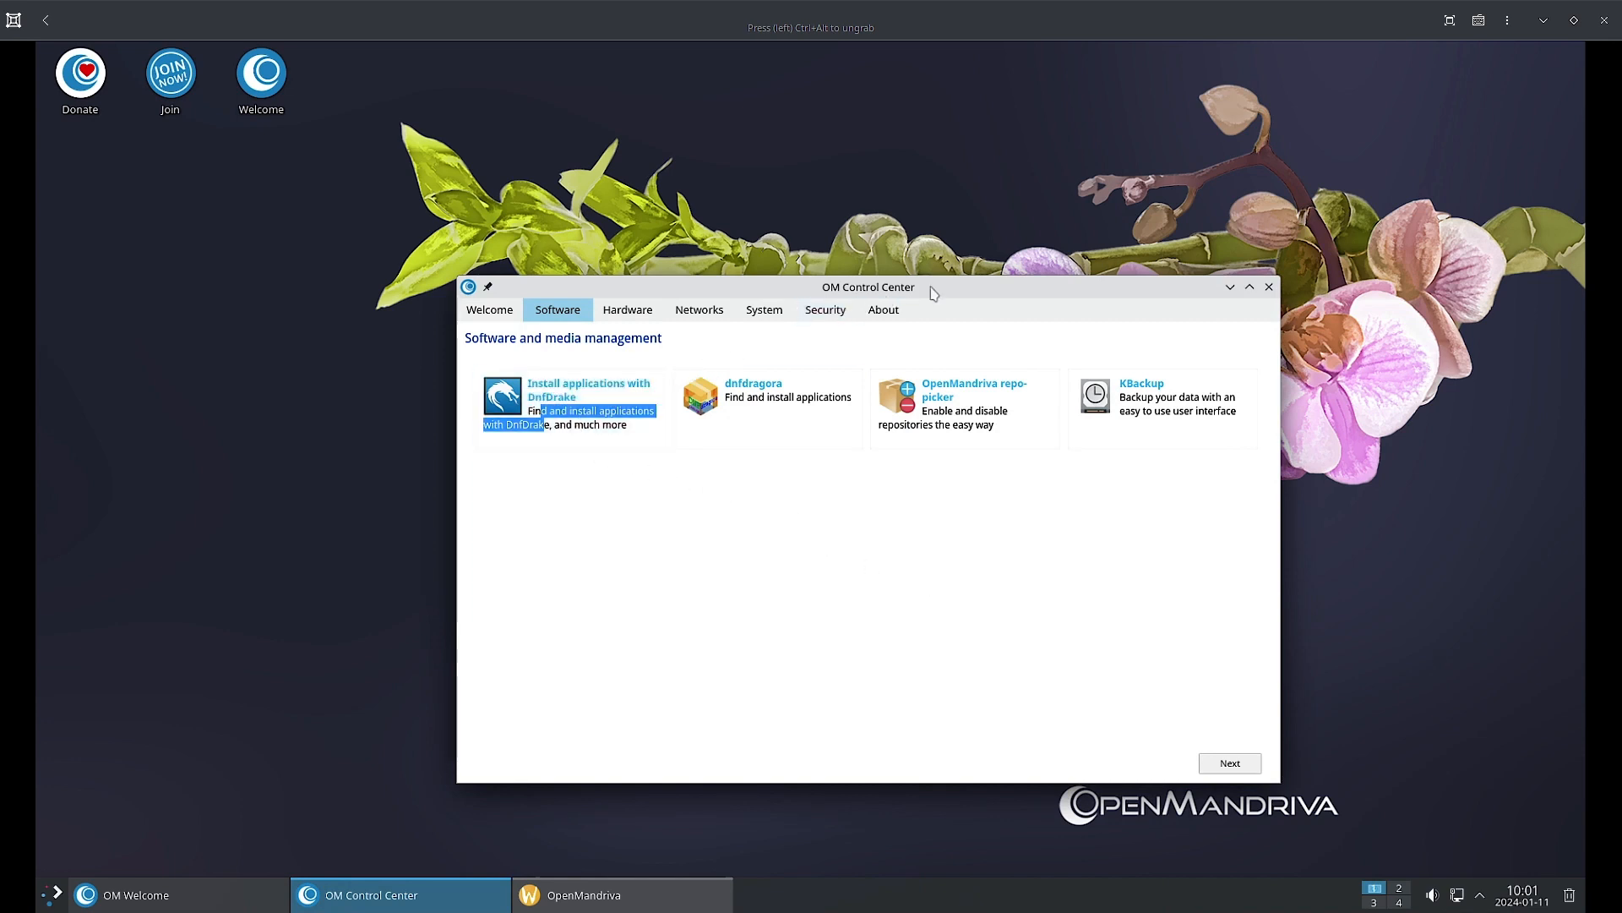
Bring up the Installing DnfDrake progress window and move it aside until DnfDrake launches.
left_click_drag(933, 293, 954, 307)
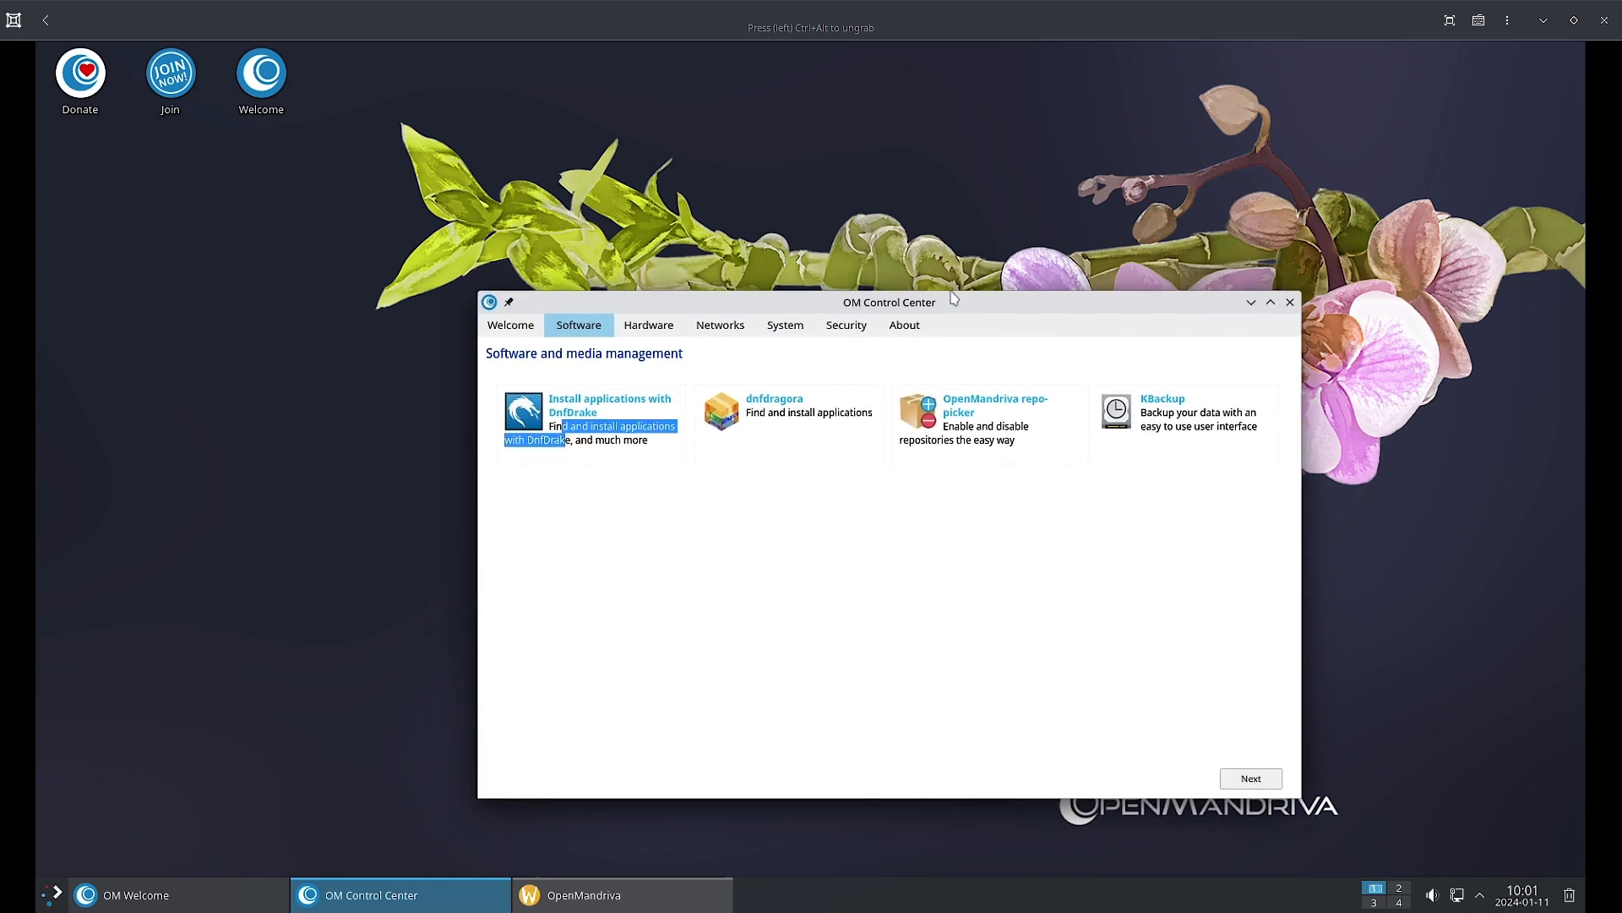
left_click(588, 901)
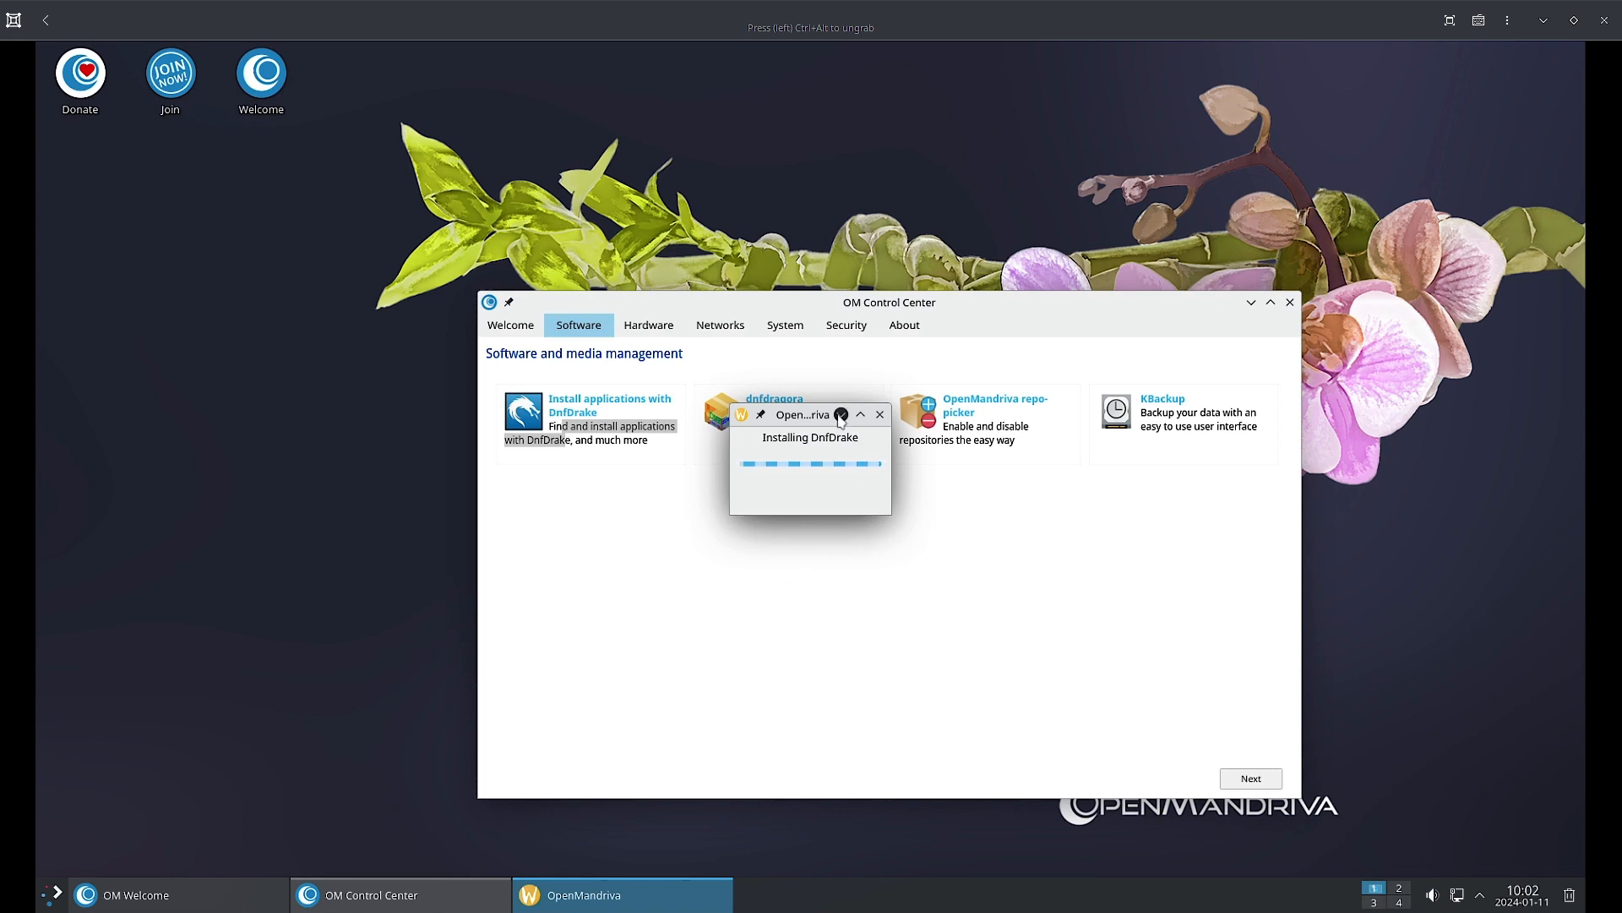
left_click_drag(817, 411, 873, 533)
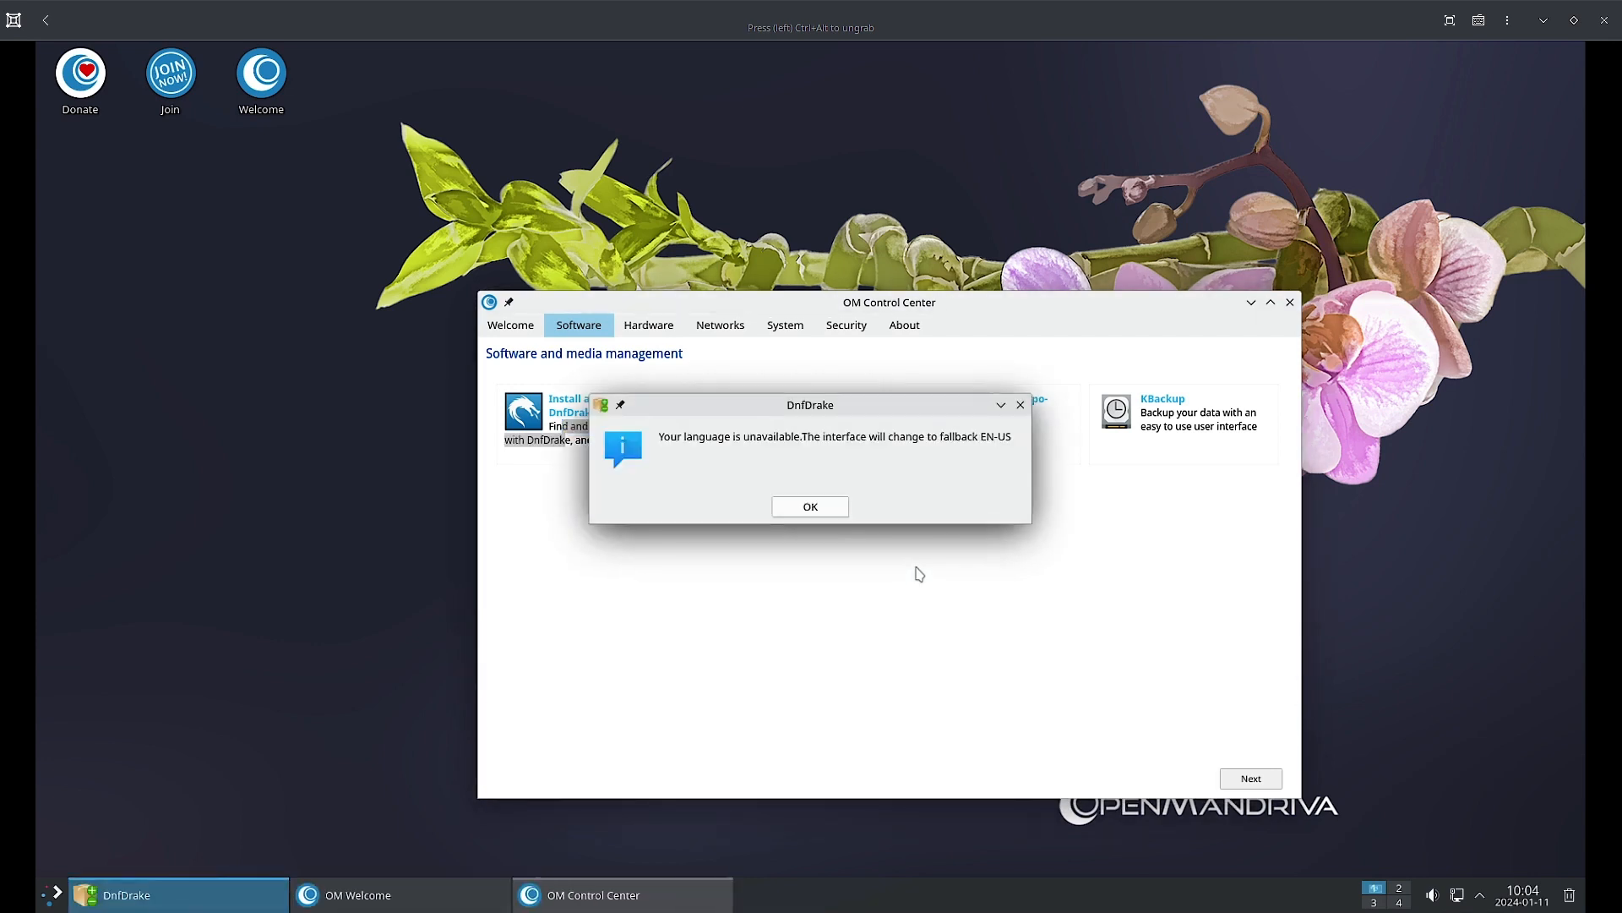
Acknowledge the EN-US language fallback notice and accept DrakeTray update notifications.
left_click(839, 511)
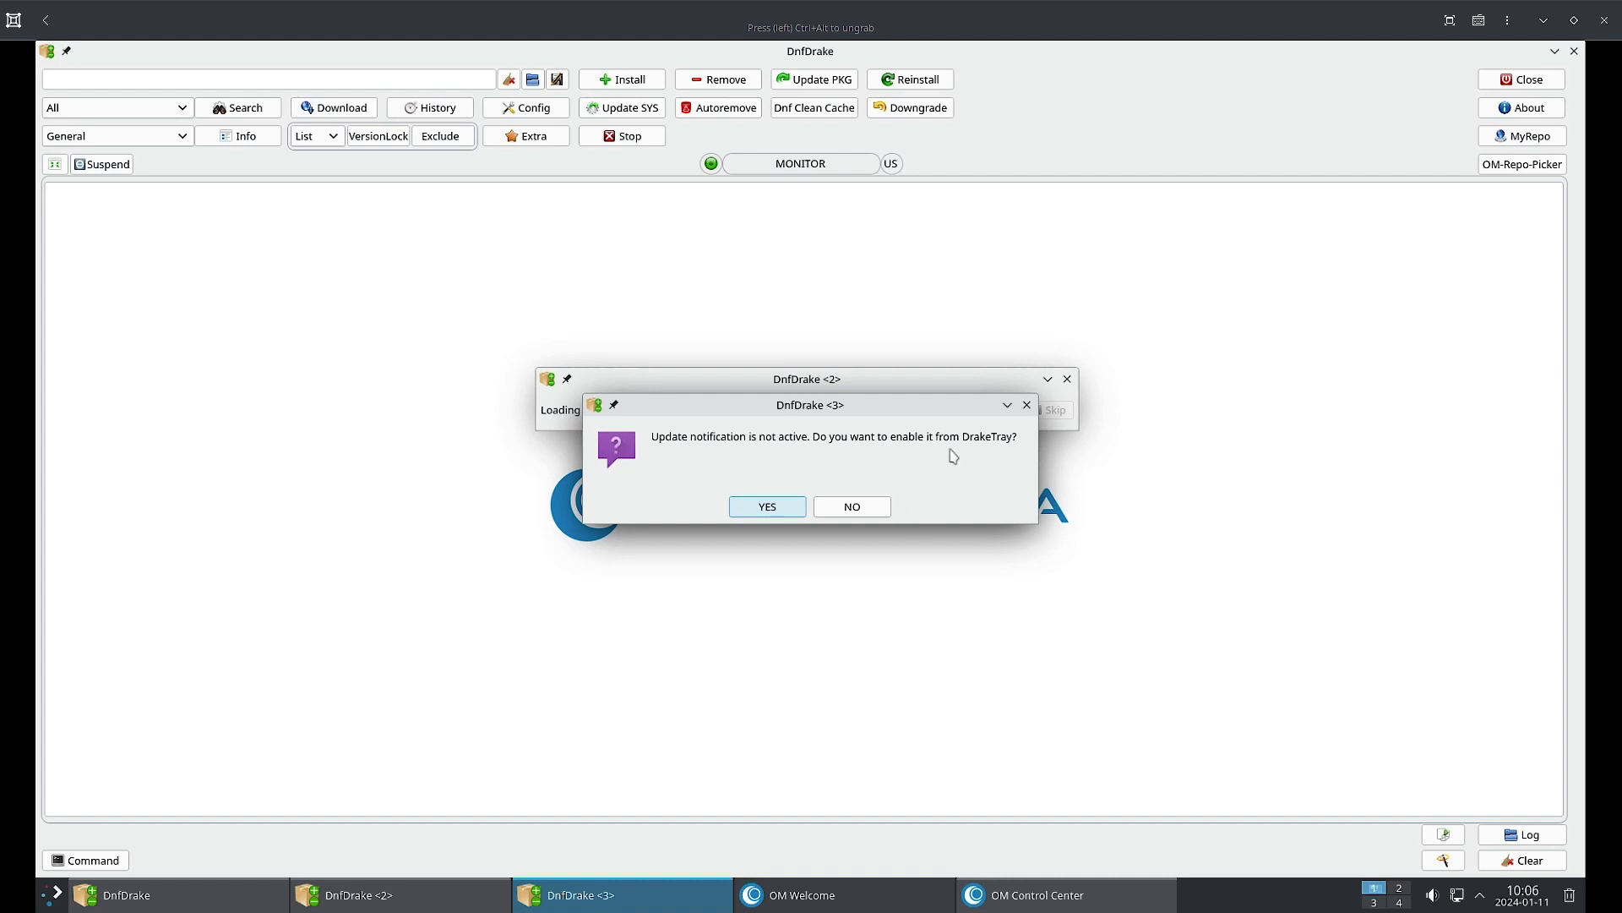
left_click(769, 507)
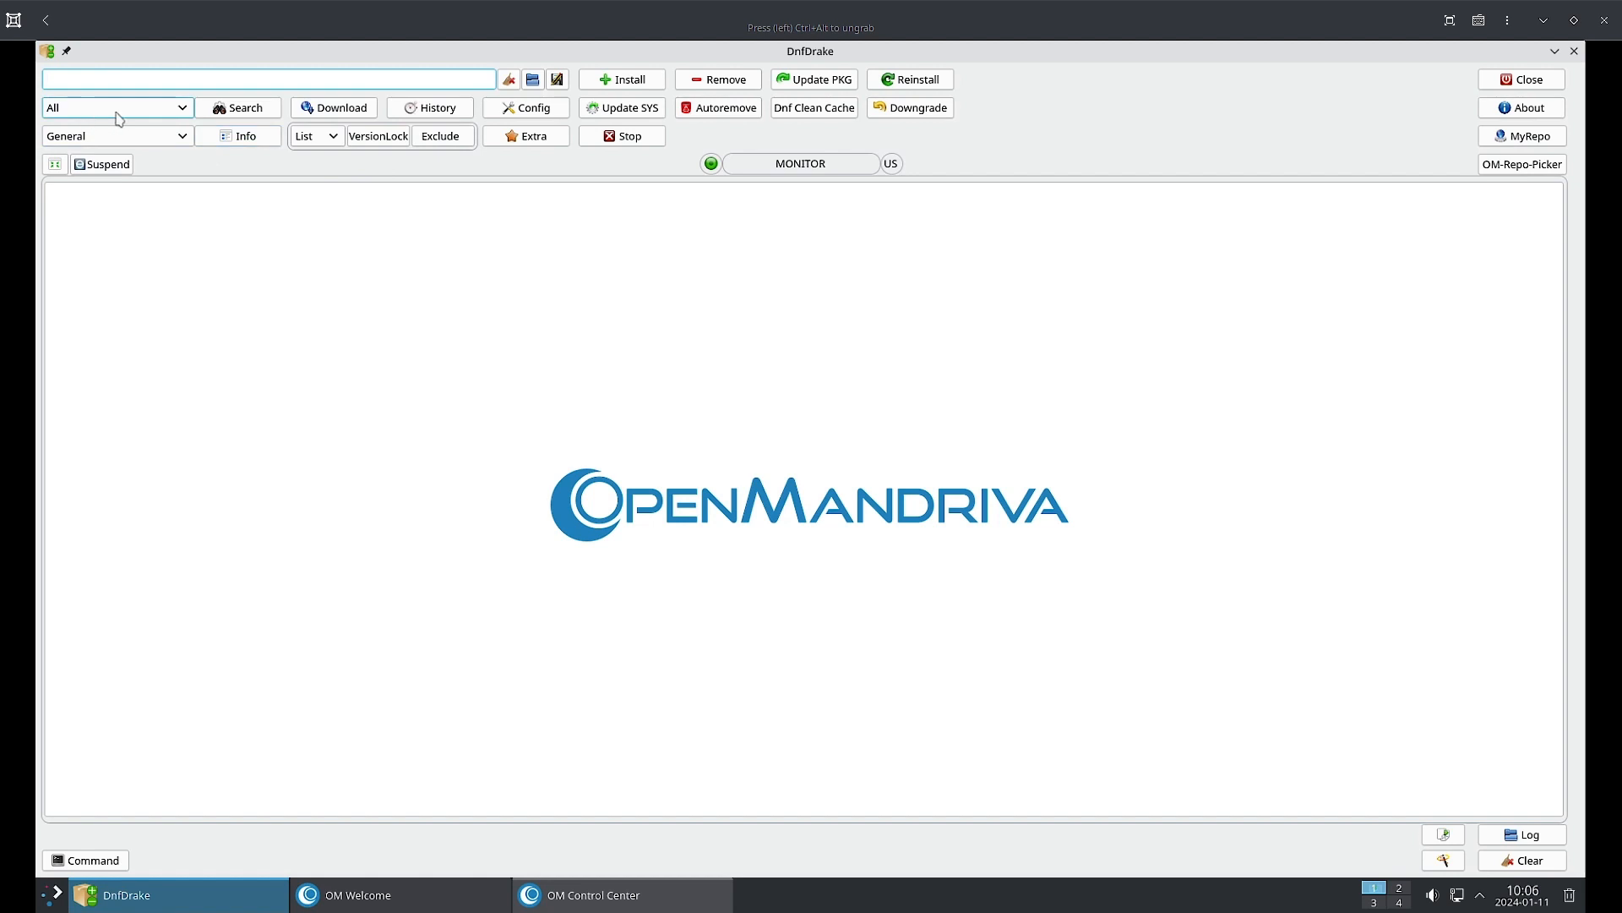
Open the package filter list showing All, Installed, Not Installed, Update and Autoremove.
left_click(182, 110)
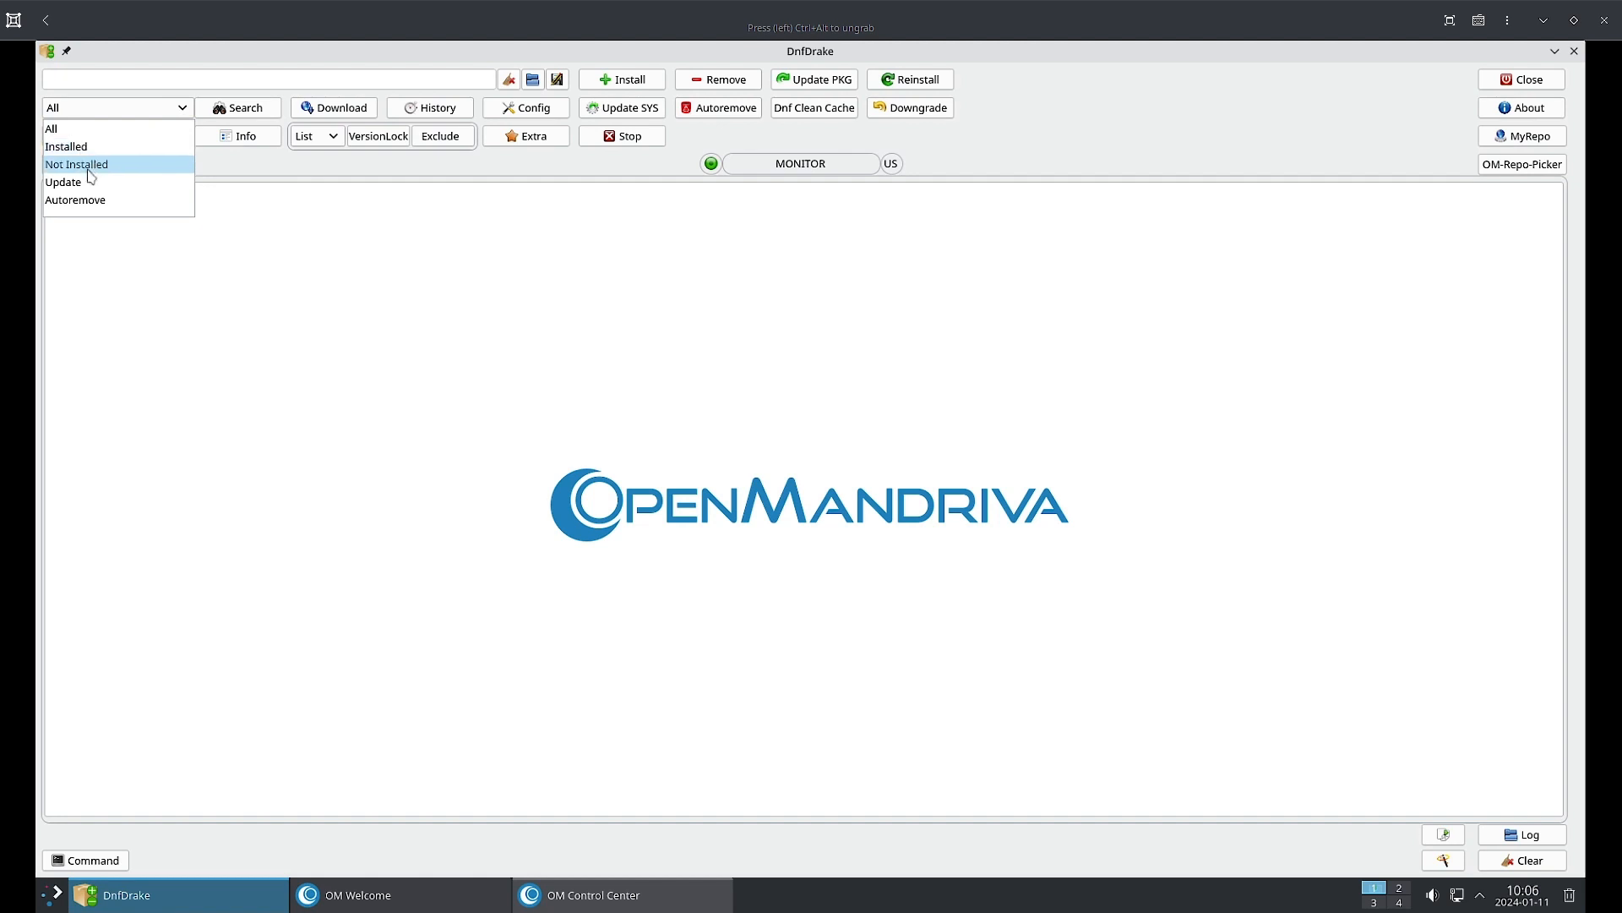
left_click(234, 286)
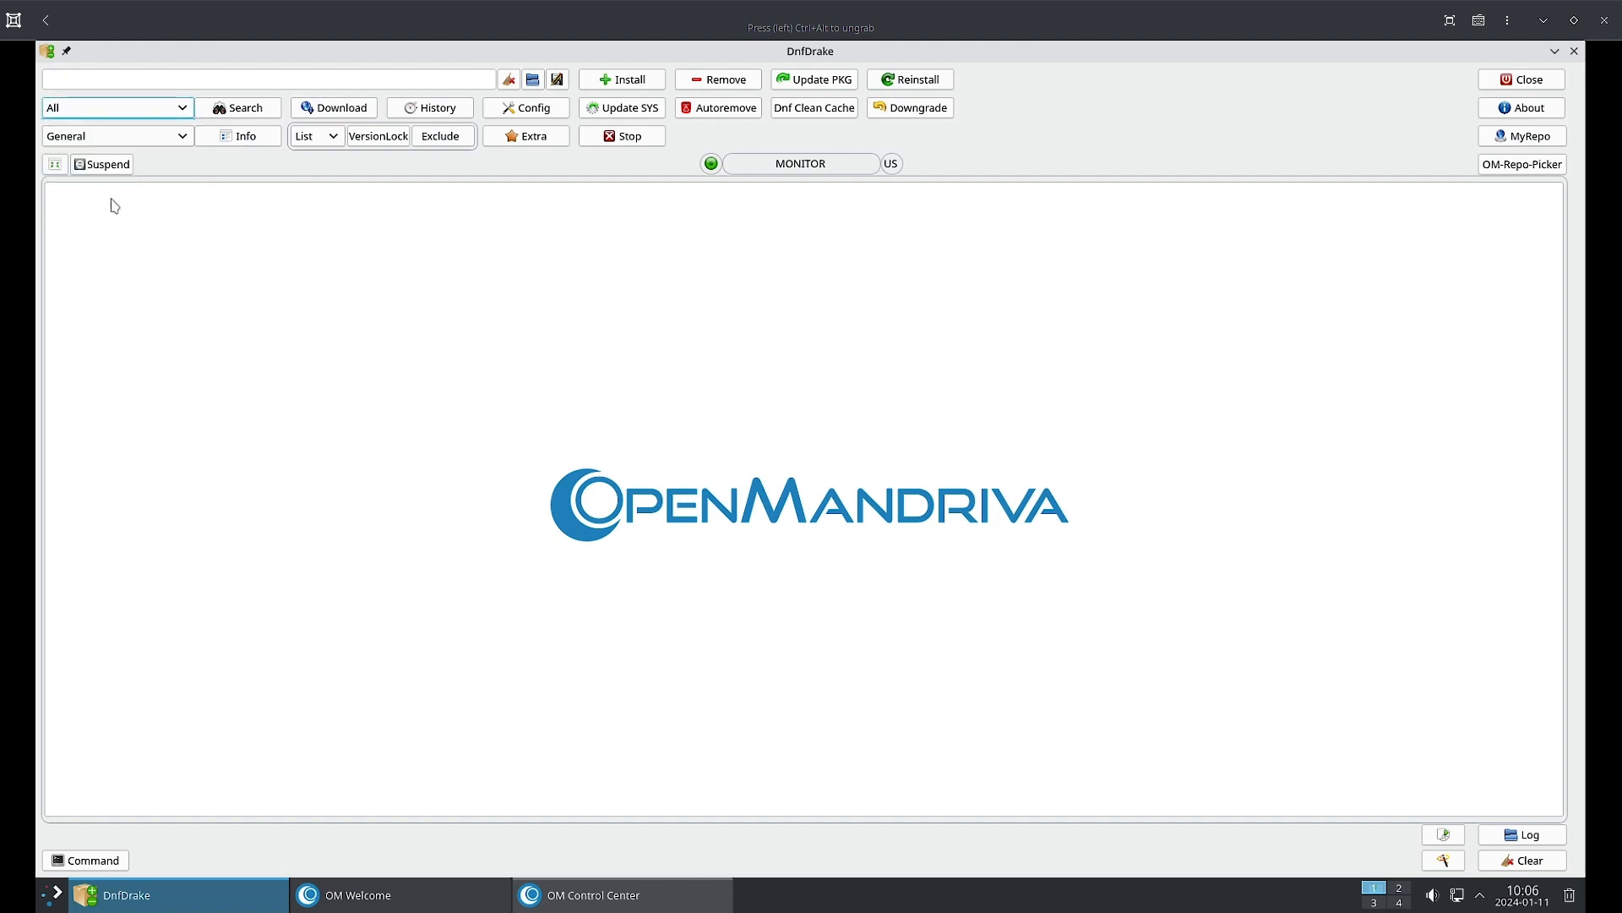
left_click(180, 142)
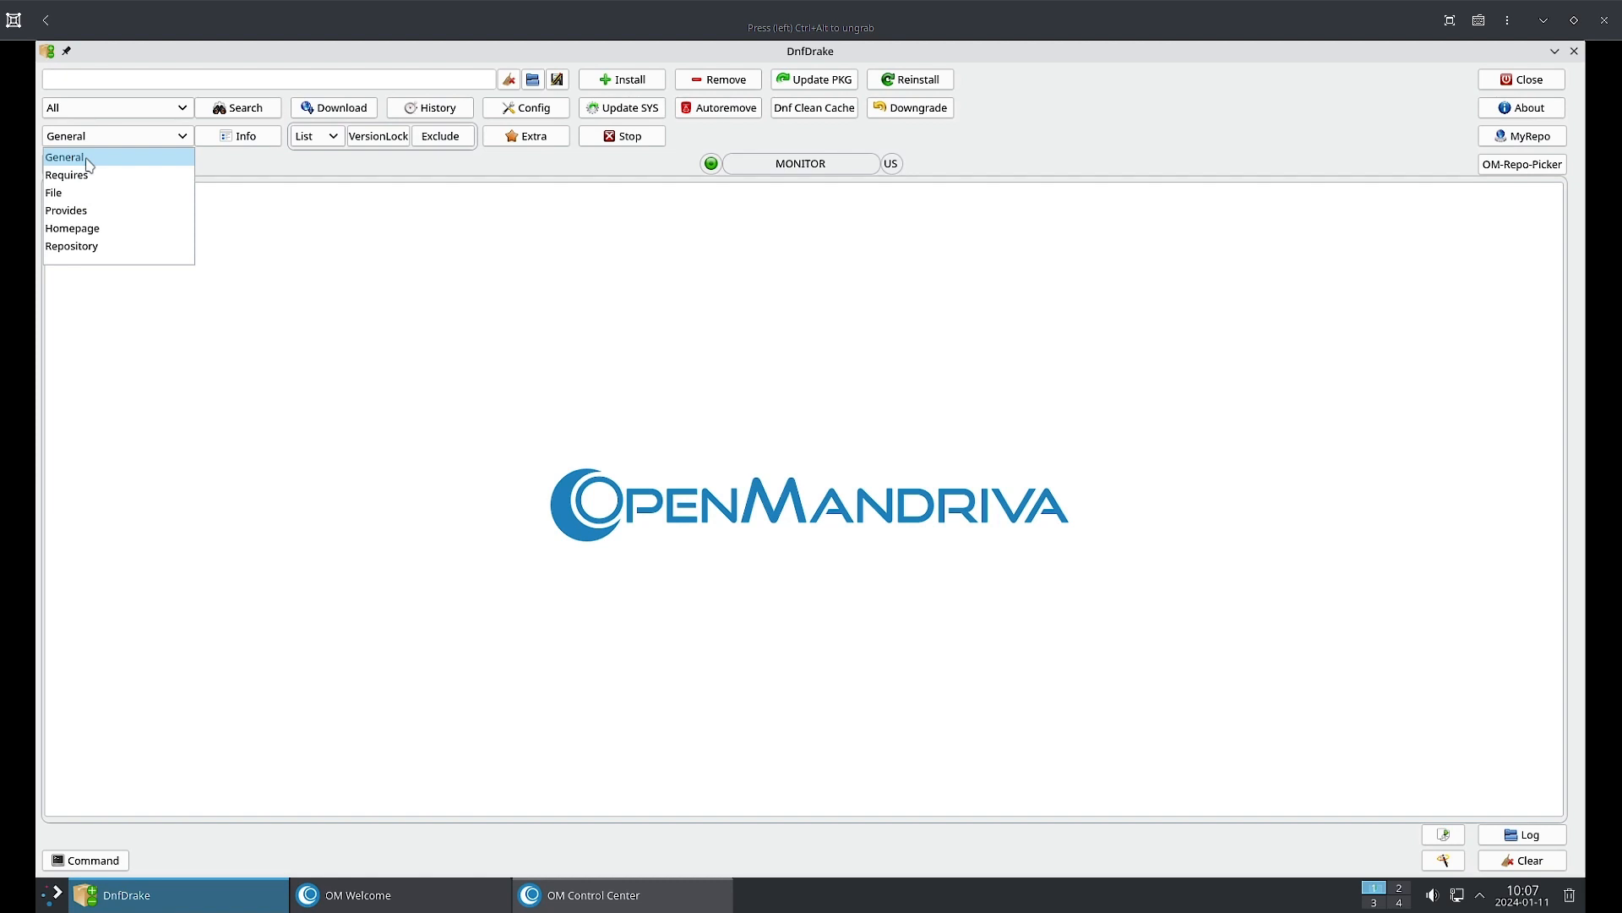
left_click(348, 239)
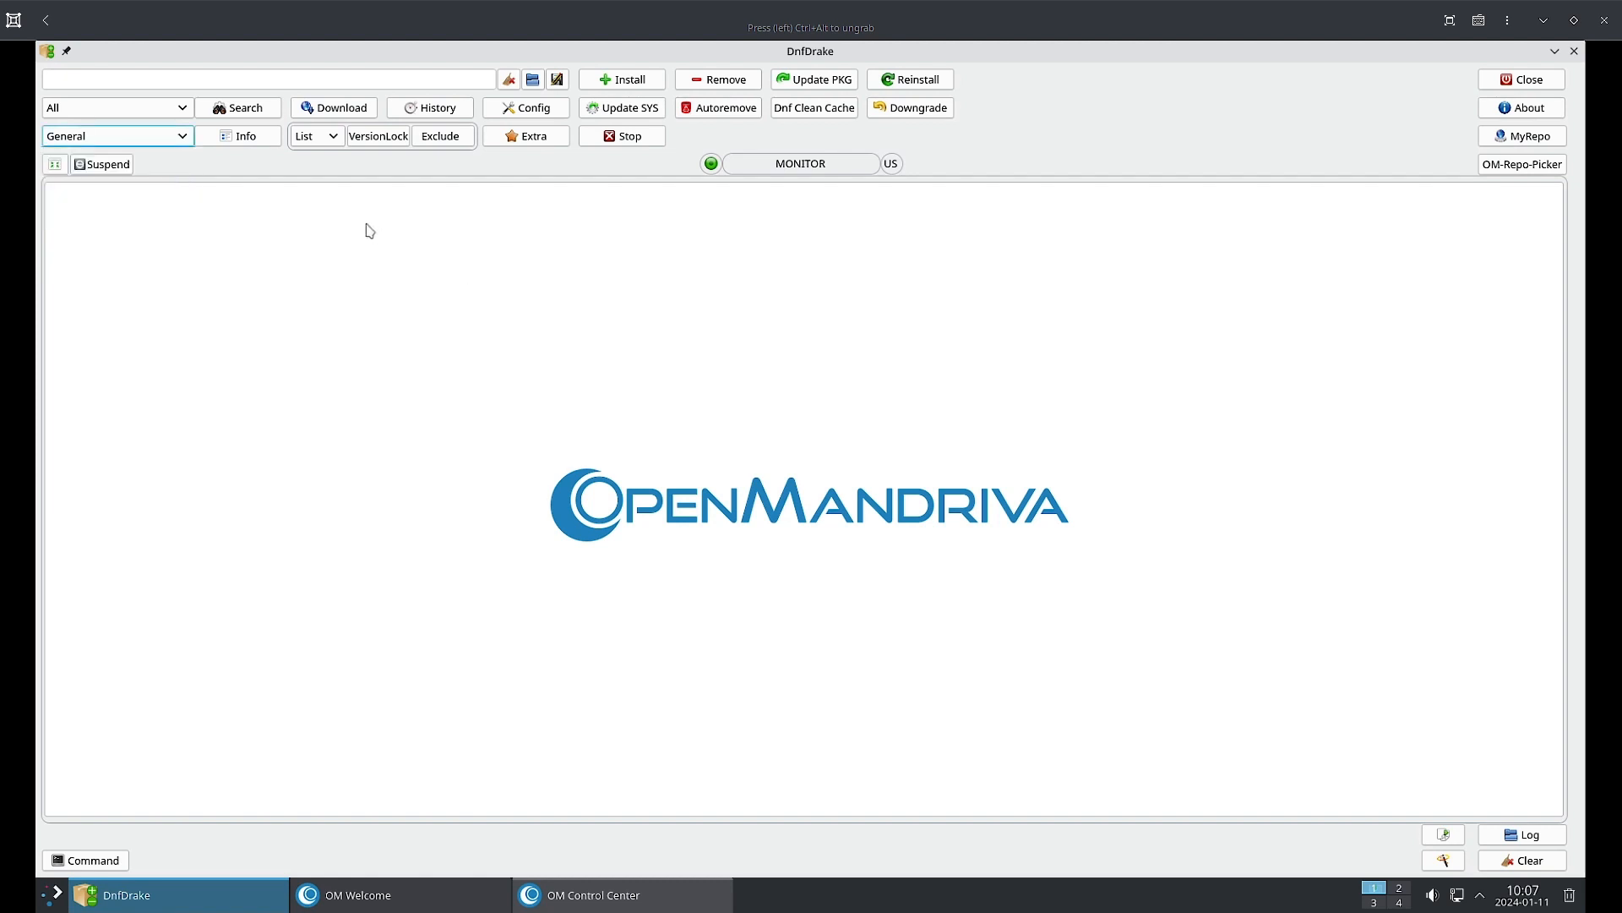
left_click(211, 79)
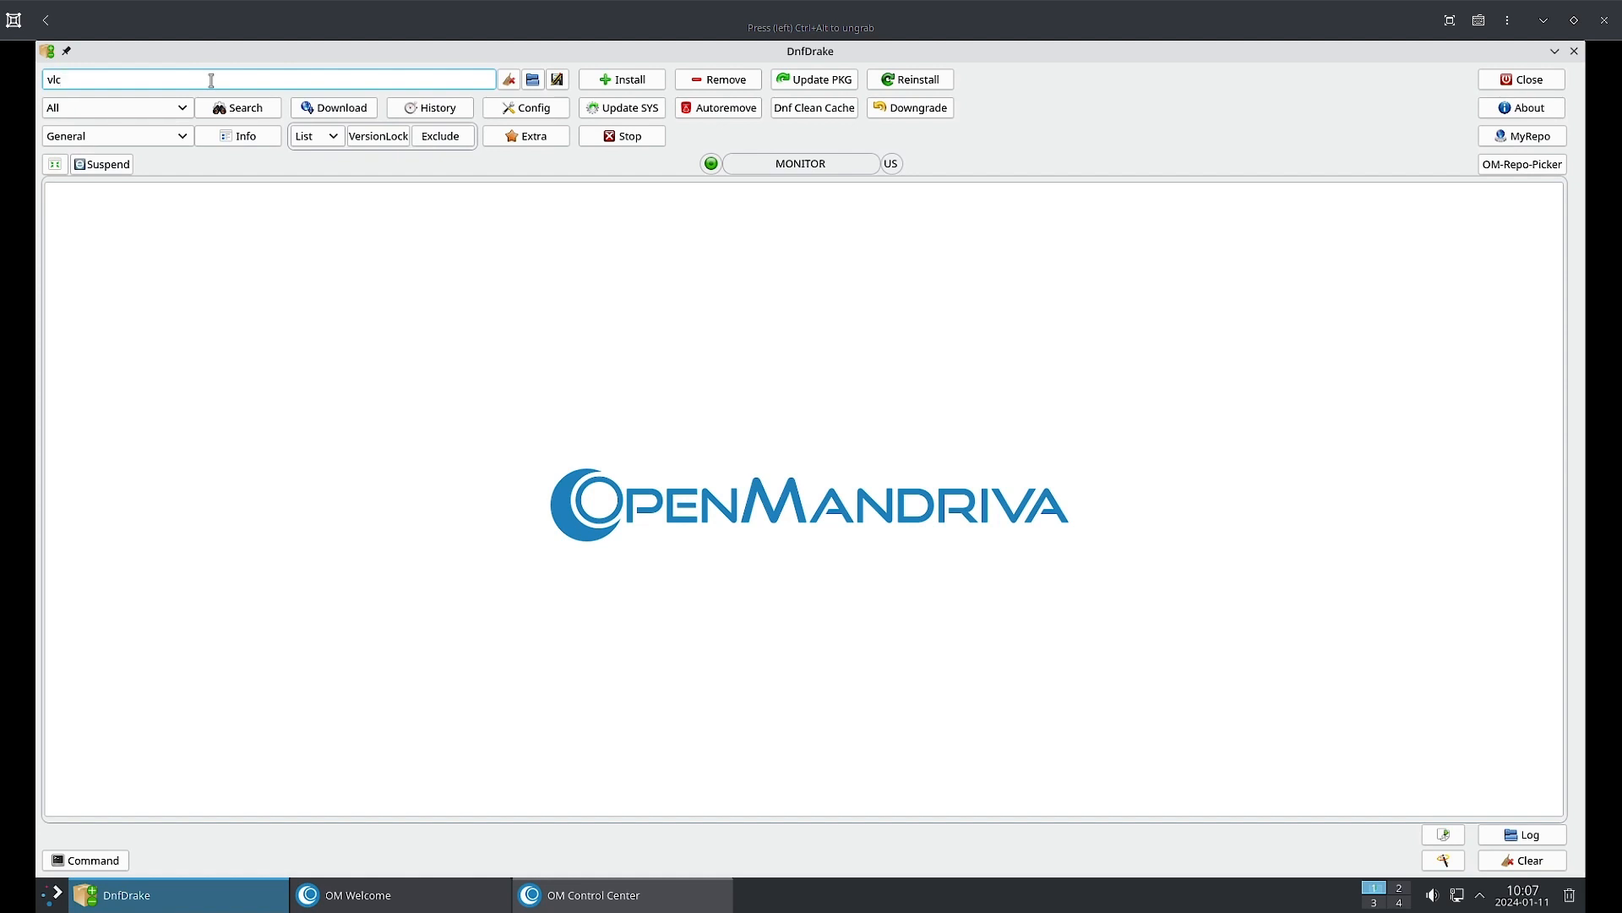
Search the repositories for vlc, then for thunderbird.
key("Return")
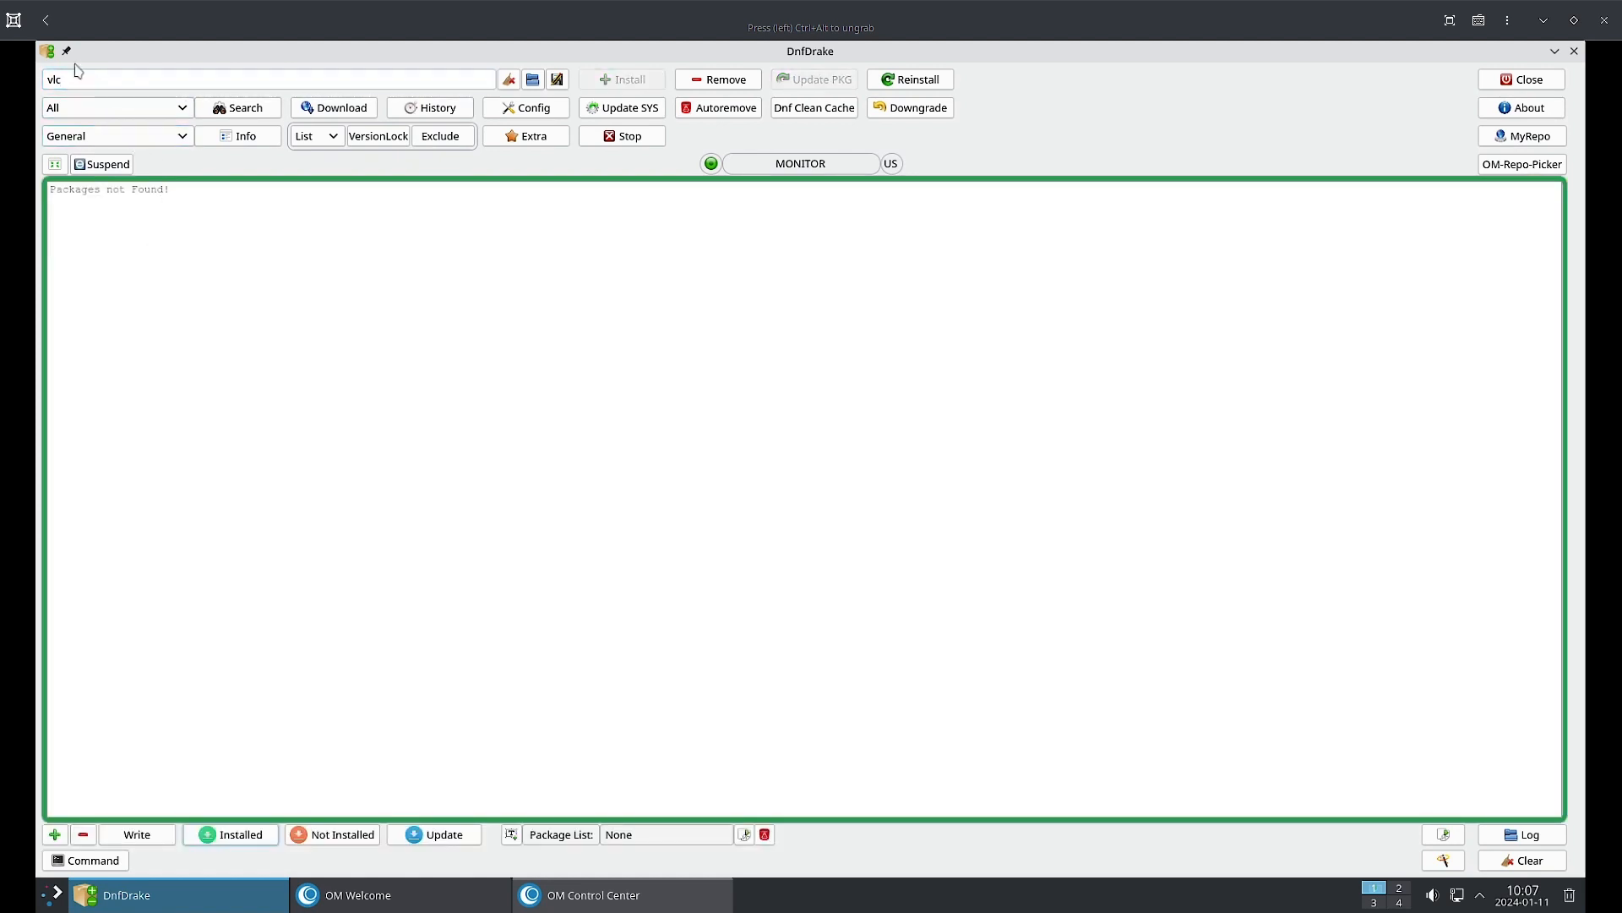
left_click_drag(70, 76, 40, 82)
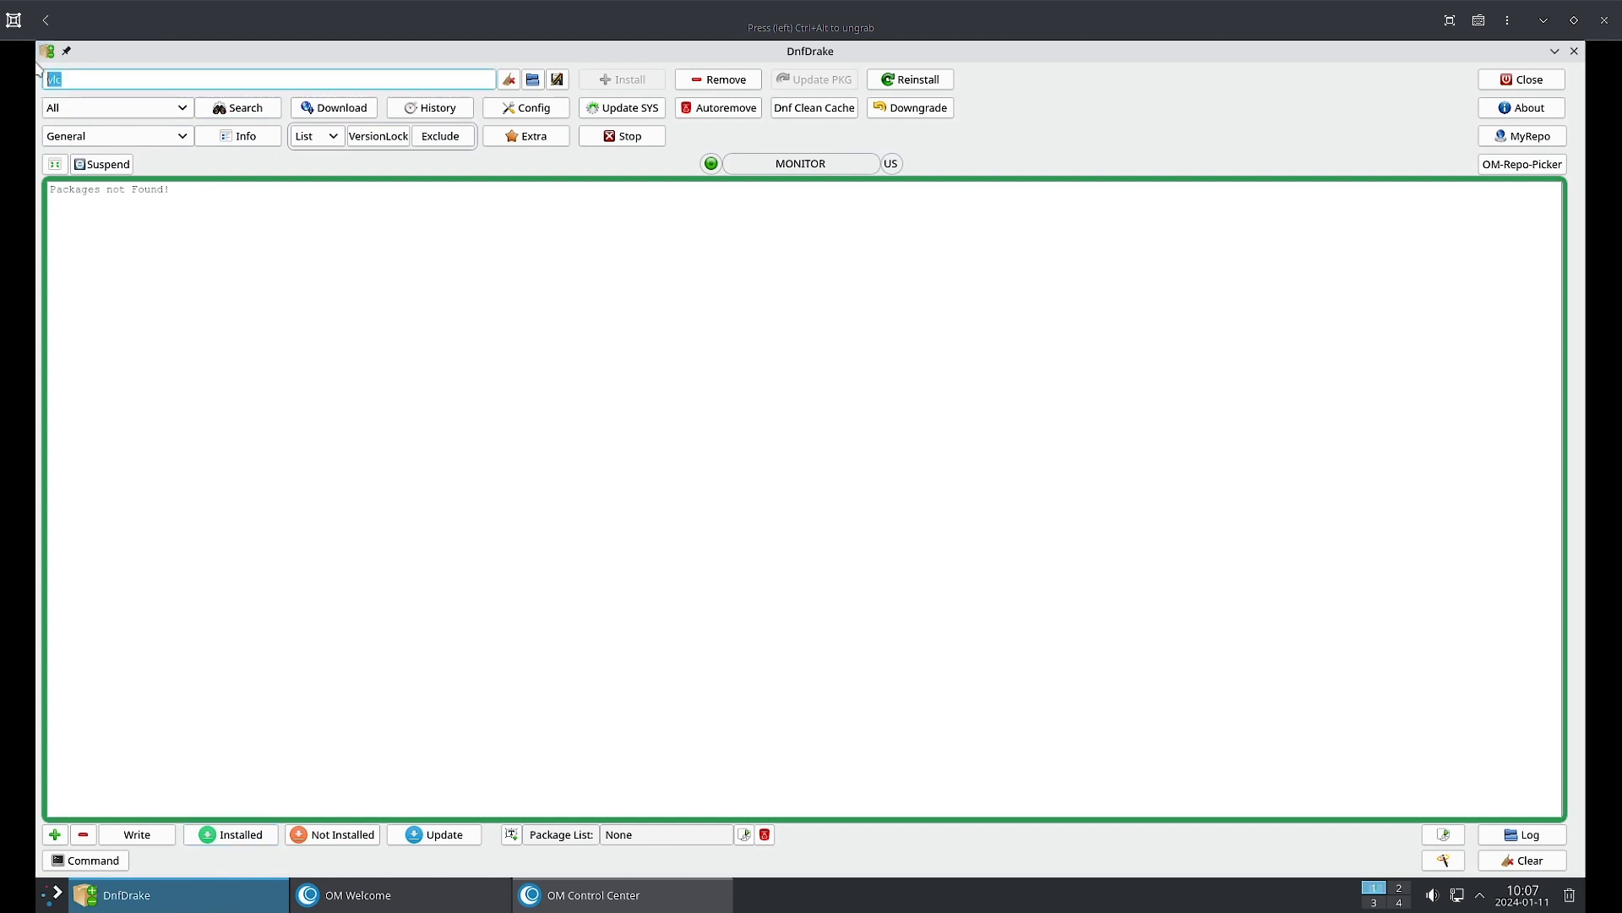
type("thunderbird")
key("Return")
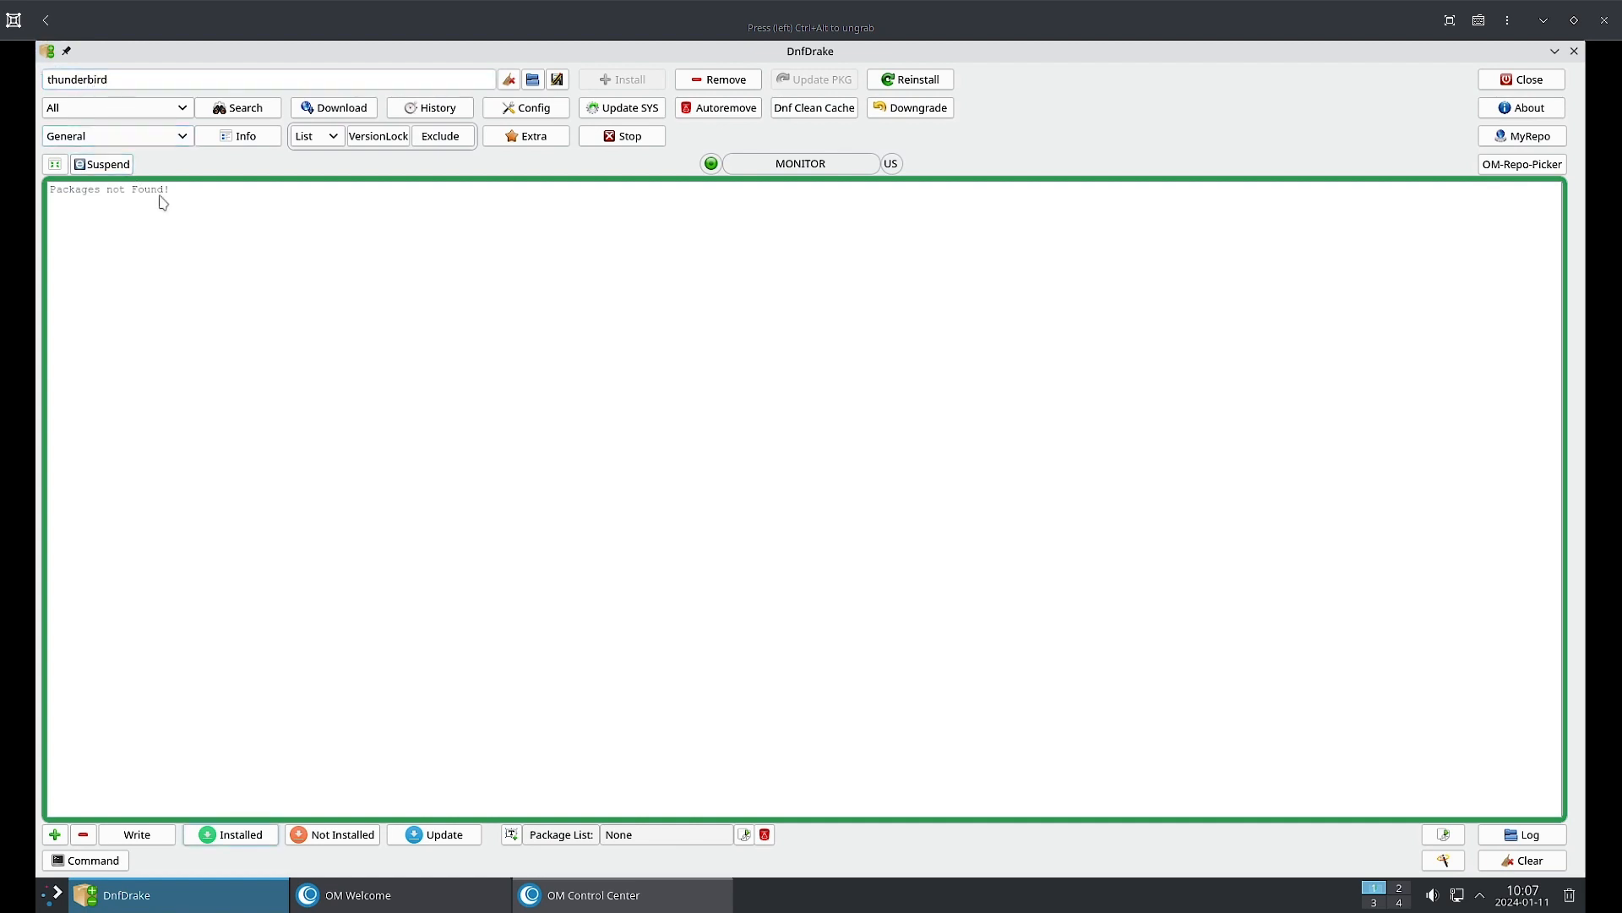
left_click(263, 111)
Search for evolution, which returns Packages not Found!, then restore the window size.
double_click(56, 81)
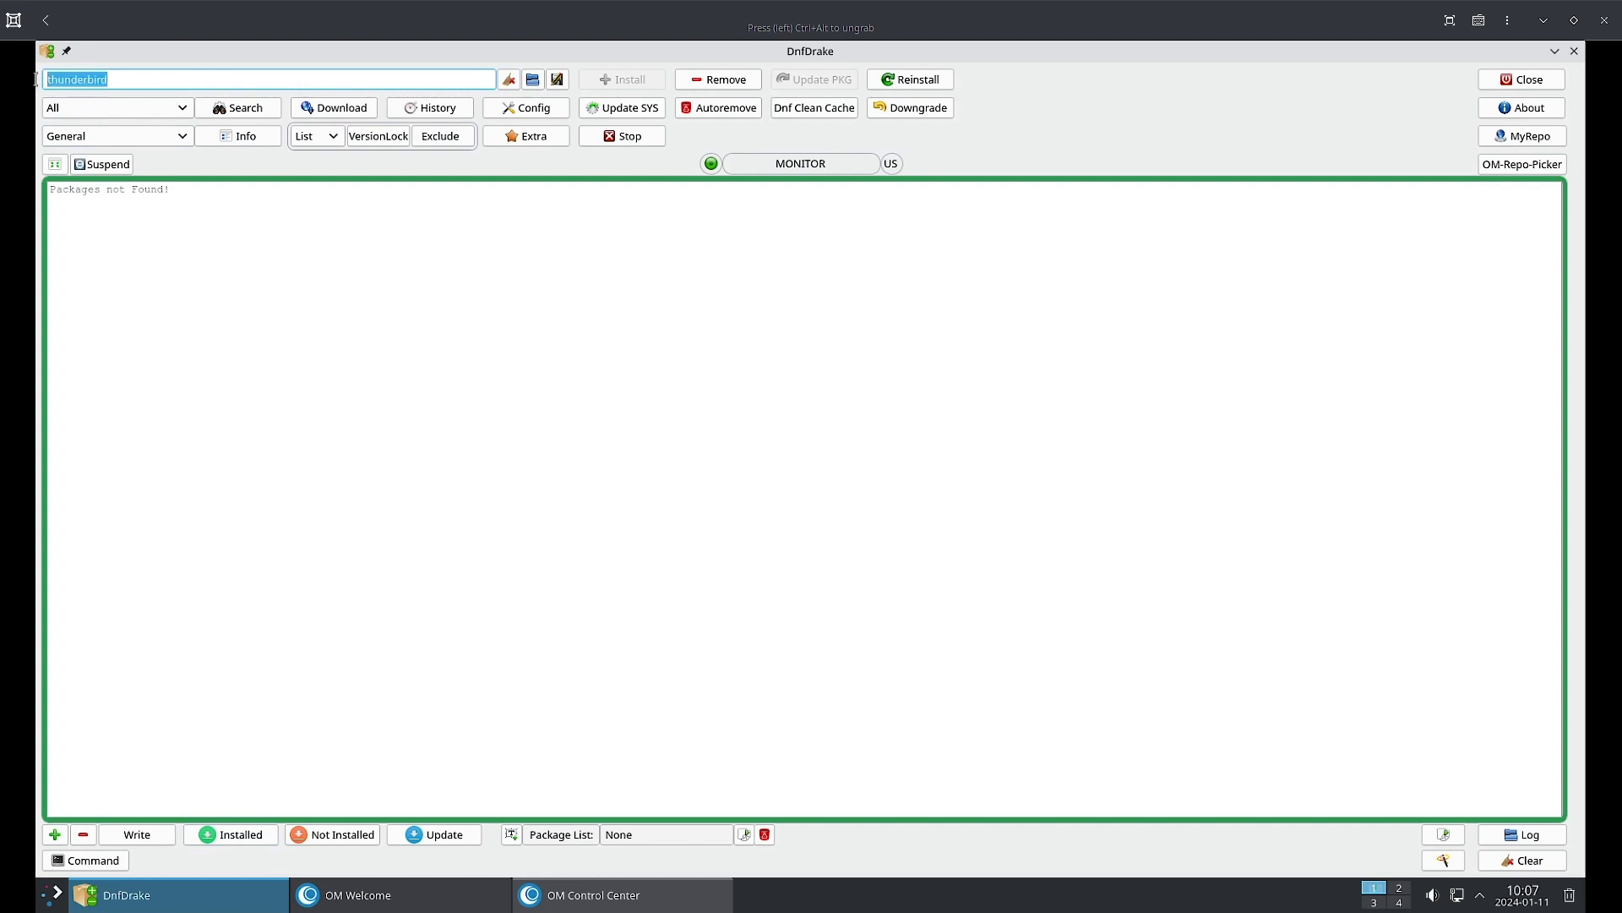
key("BackSpace")
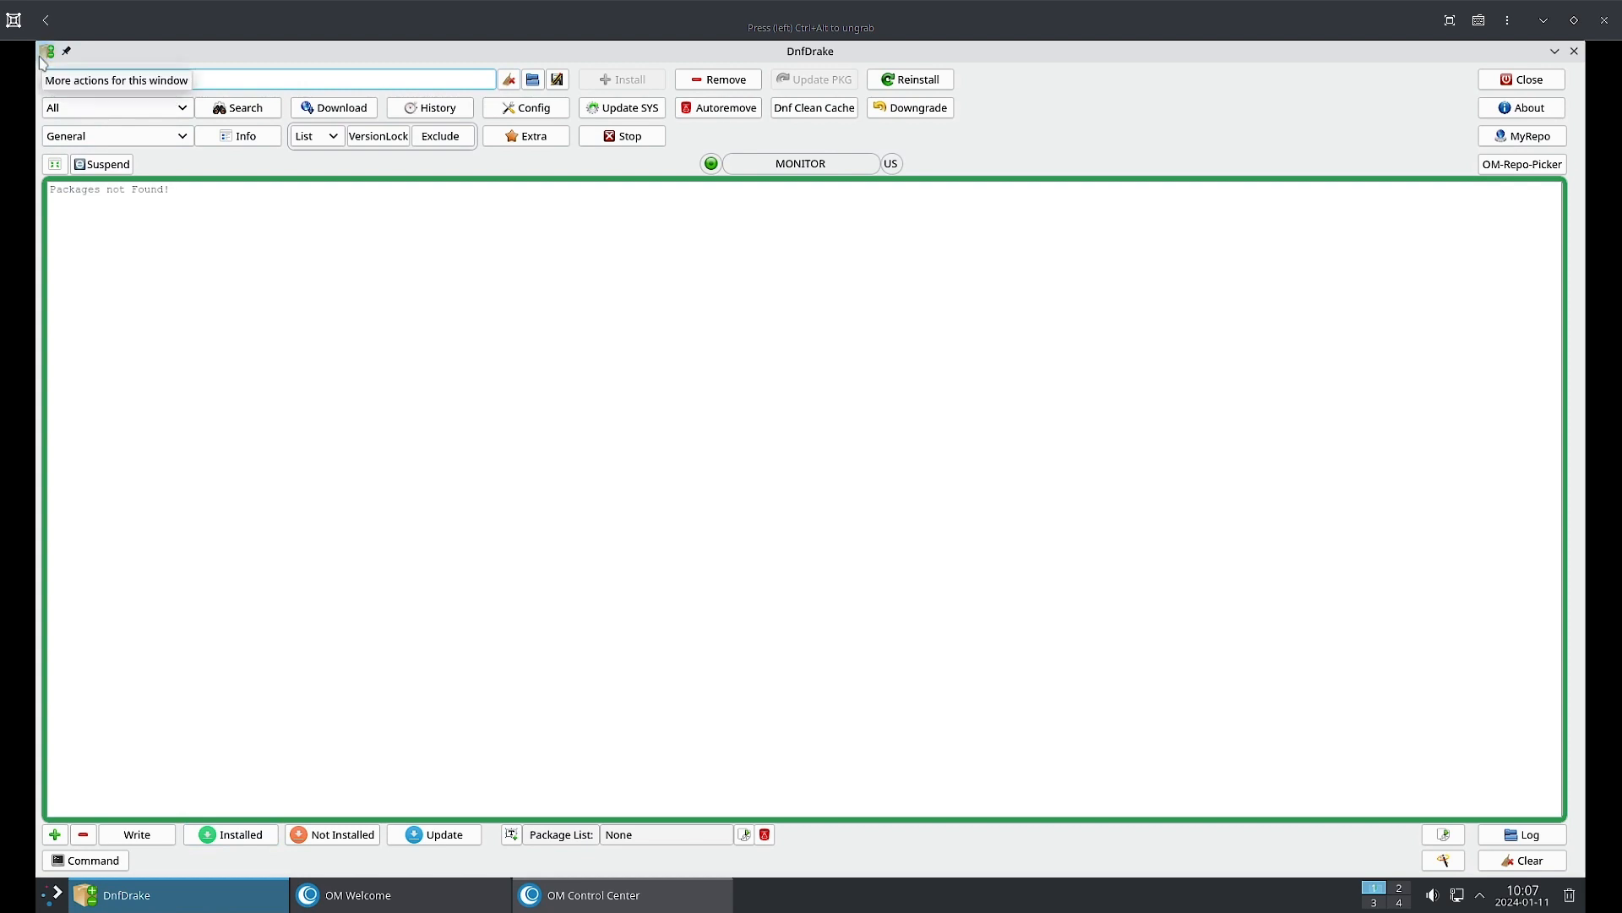
type("evolution")
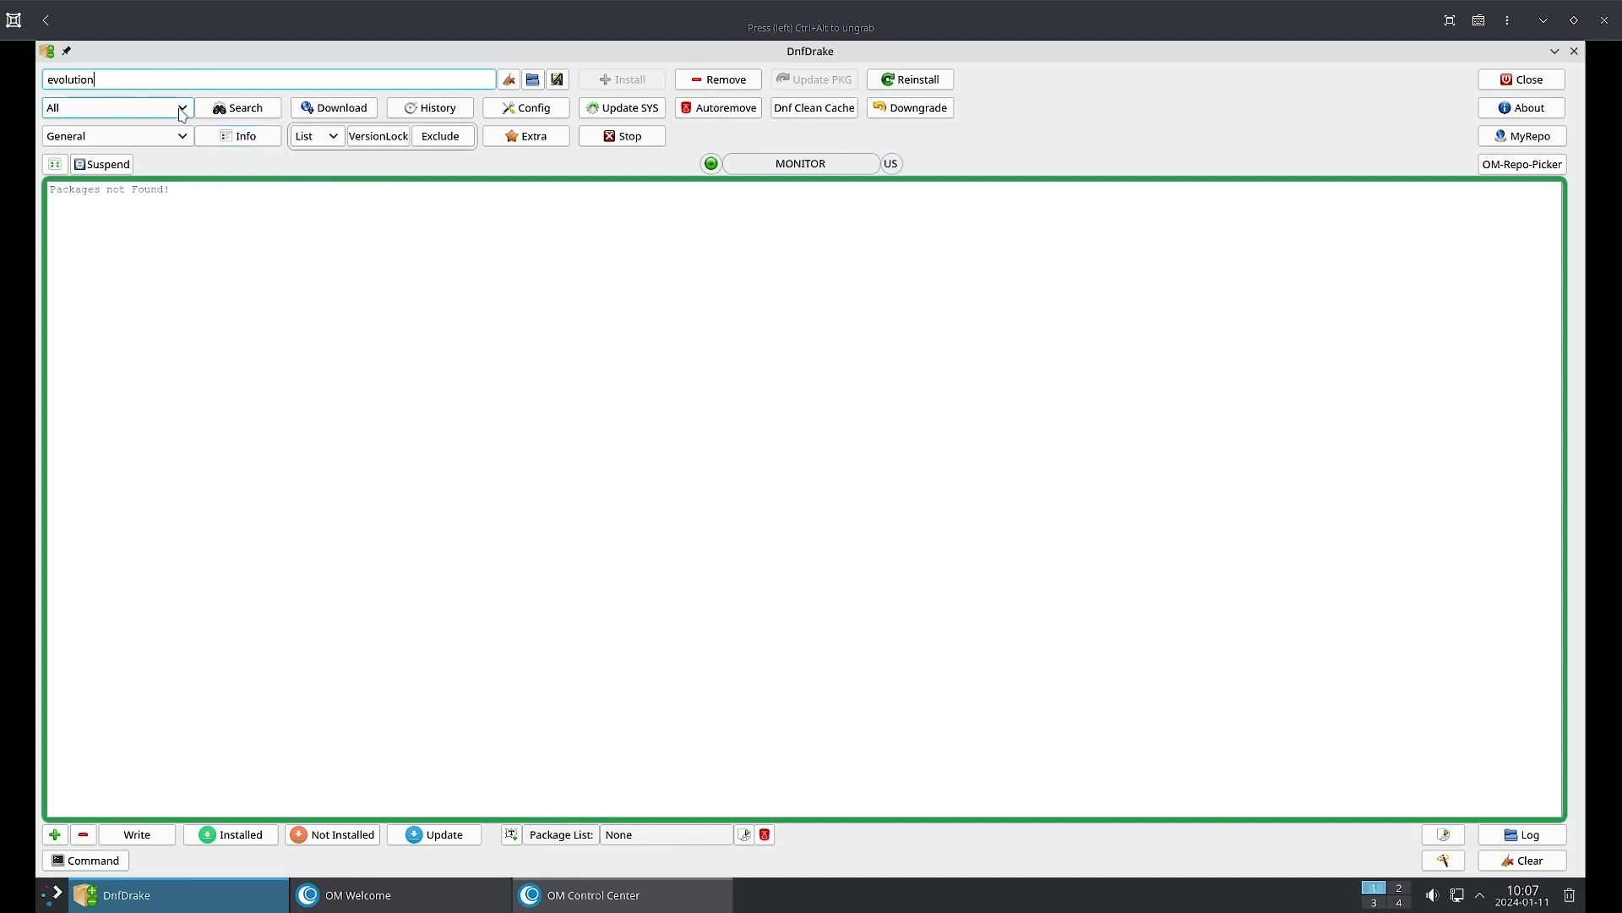
left_click(233, 118)
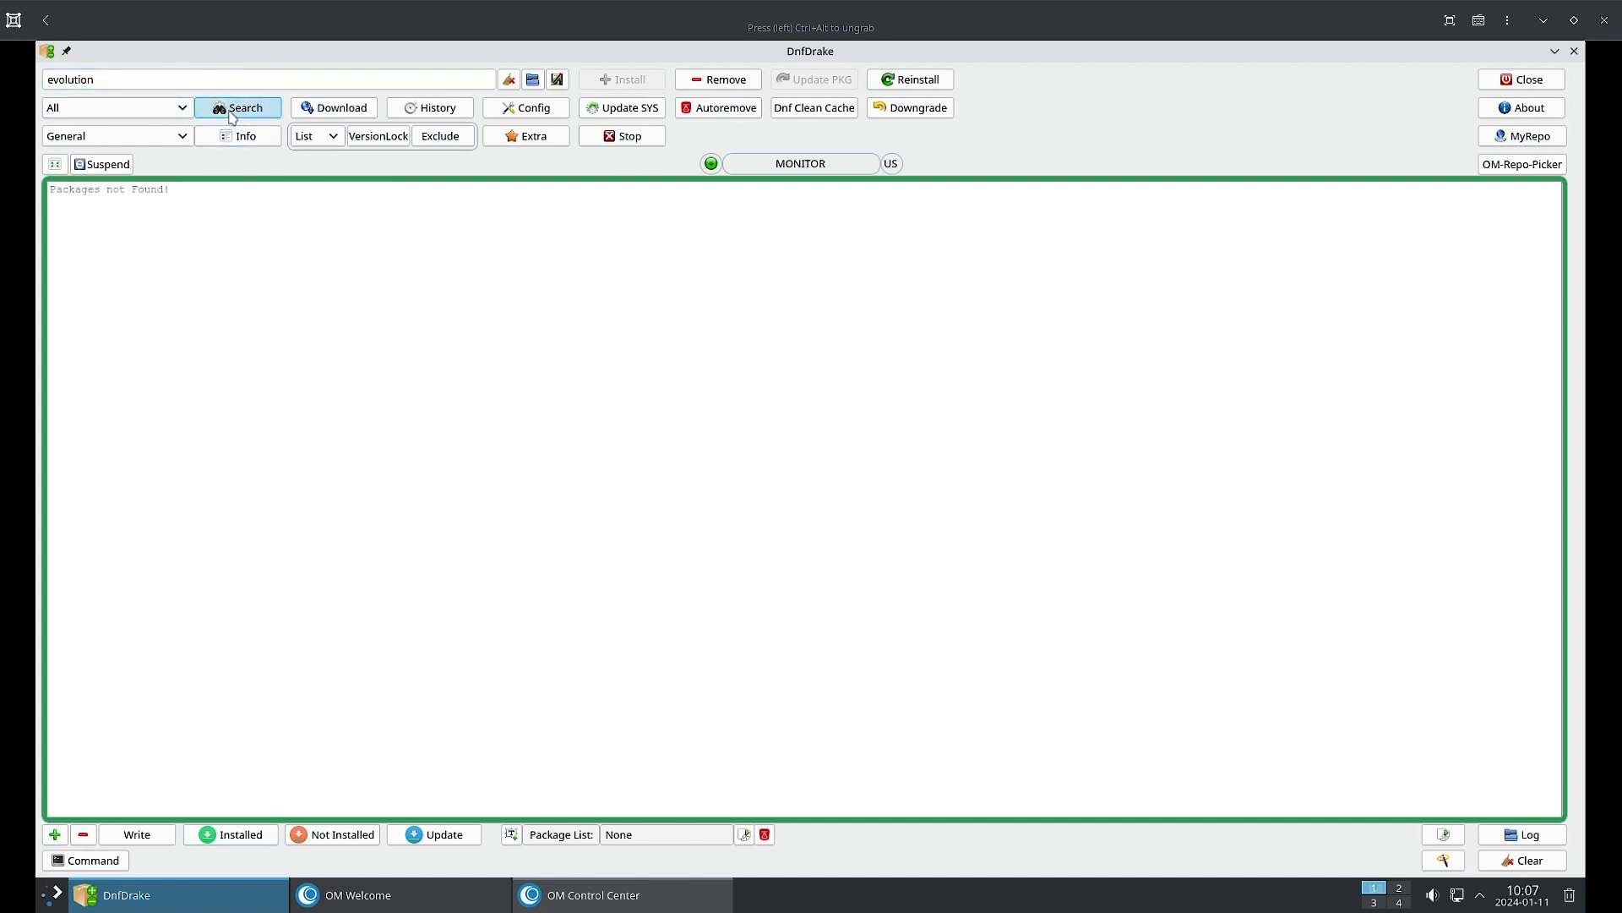
left_click(55, 165)
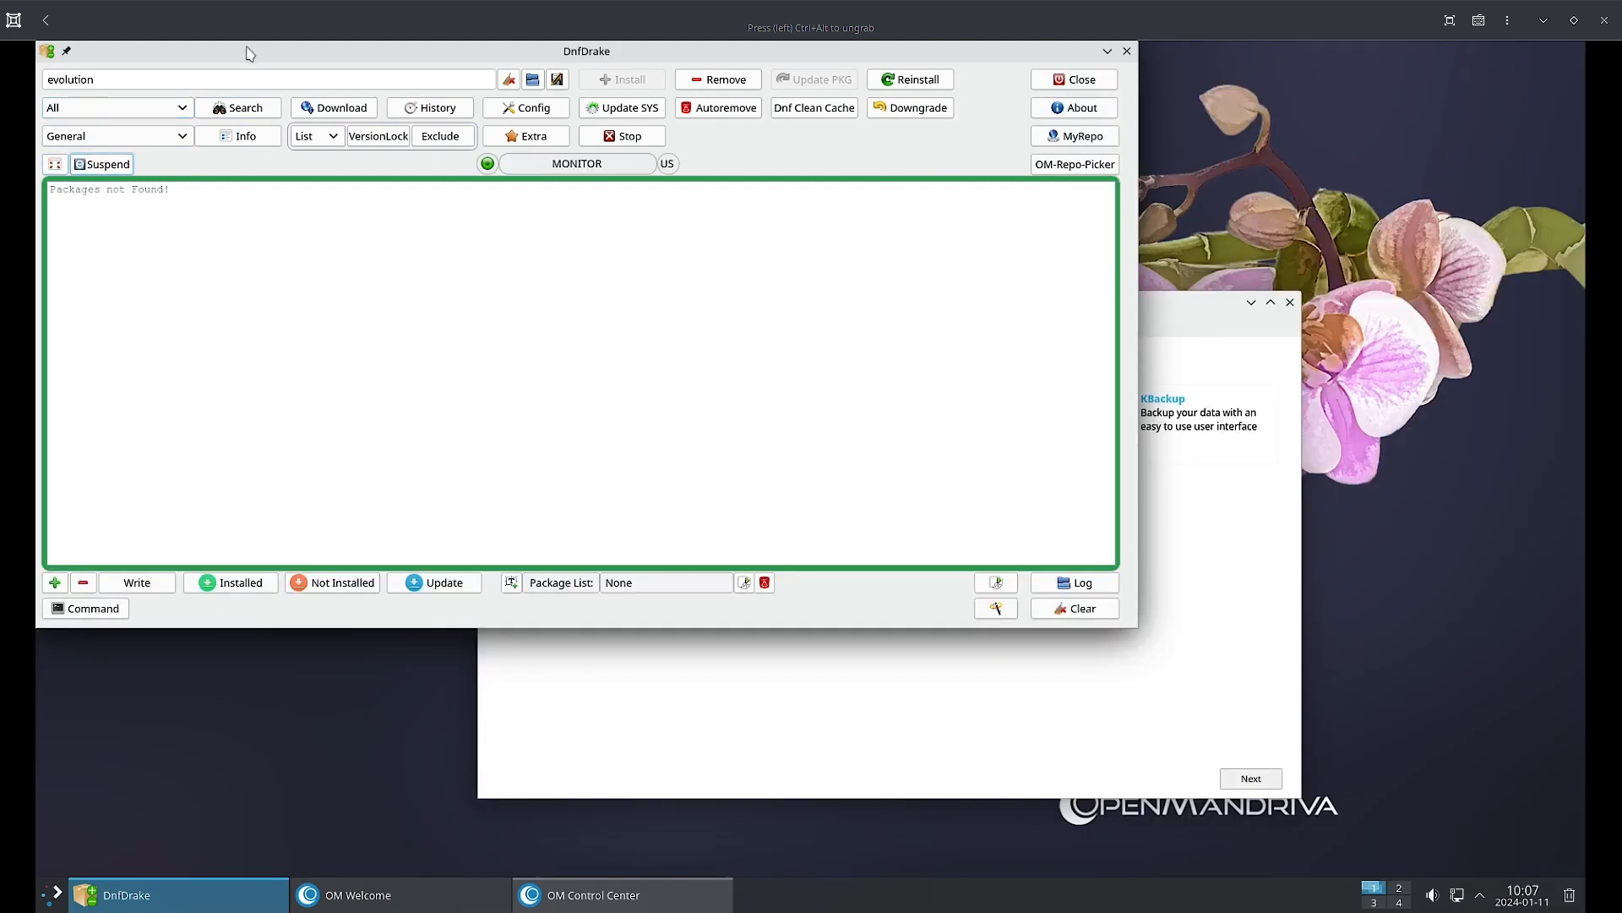
Replace the search term evolution with clamtk and run the search, which finds no packages.
left_click_drag(583, 56, 586, 74)
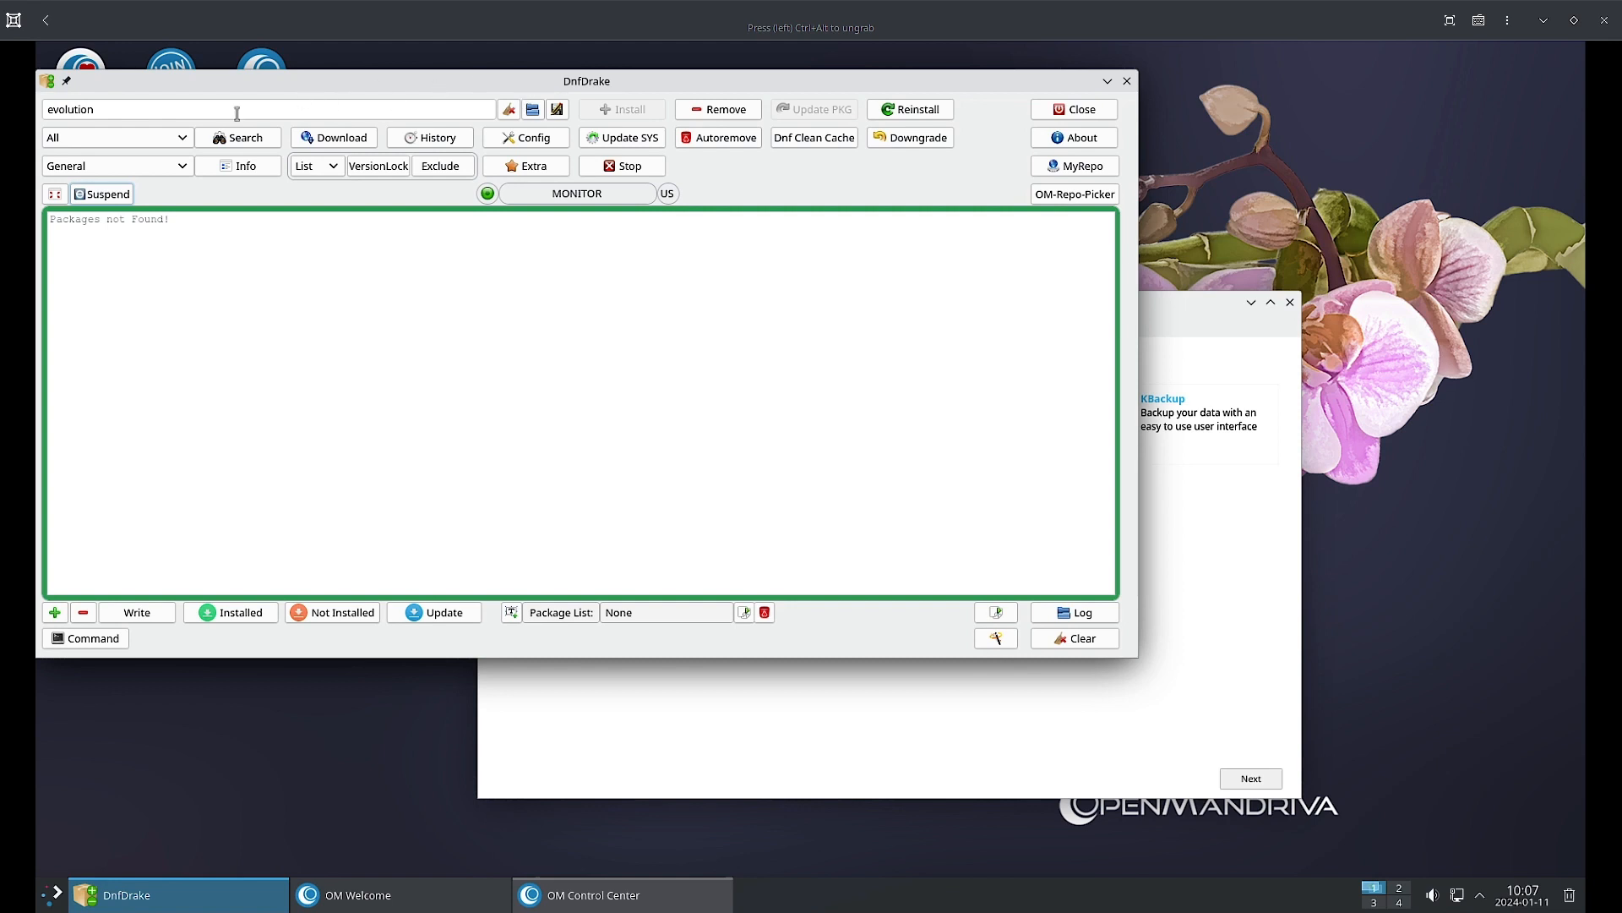
left_click(86, 111)
double_click(47, 115)
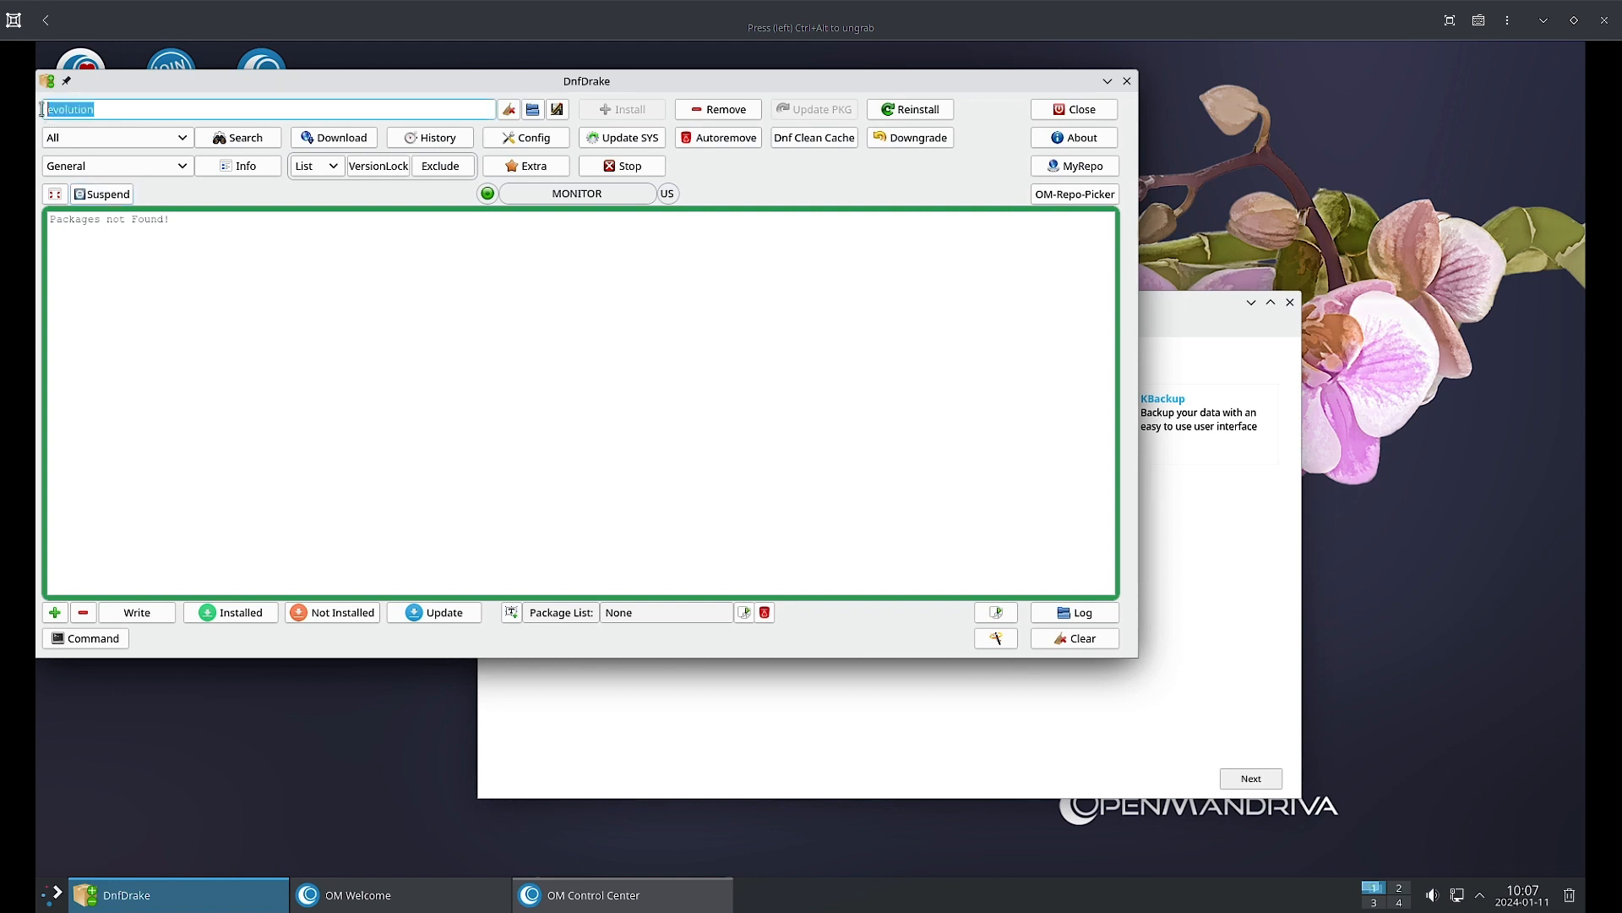
type("clamtk")
key("Return")
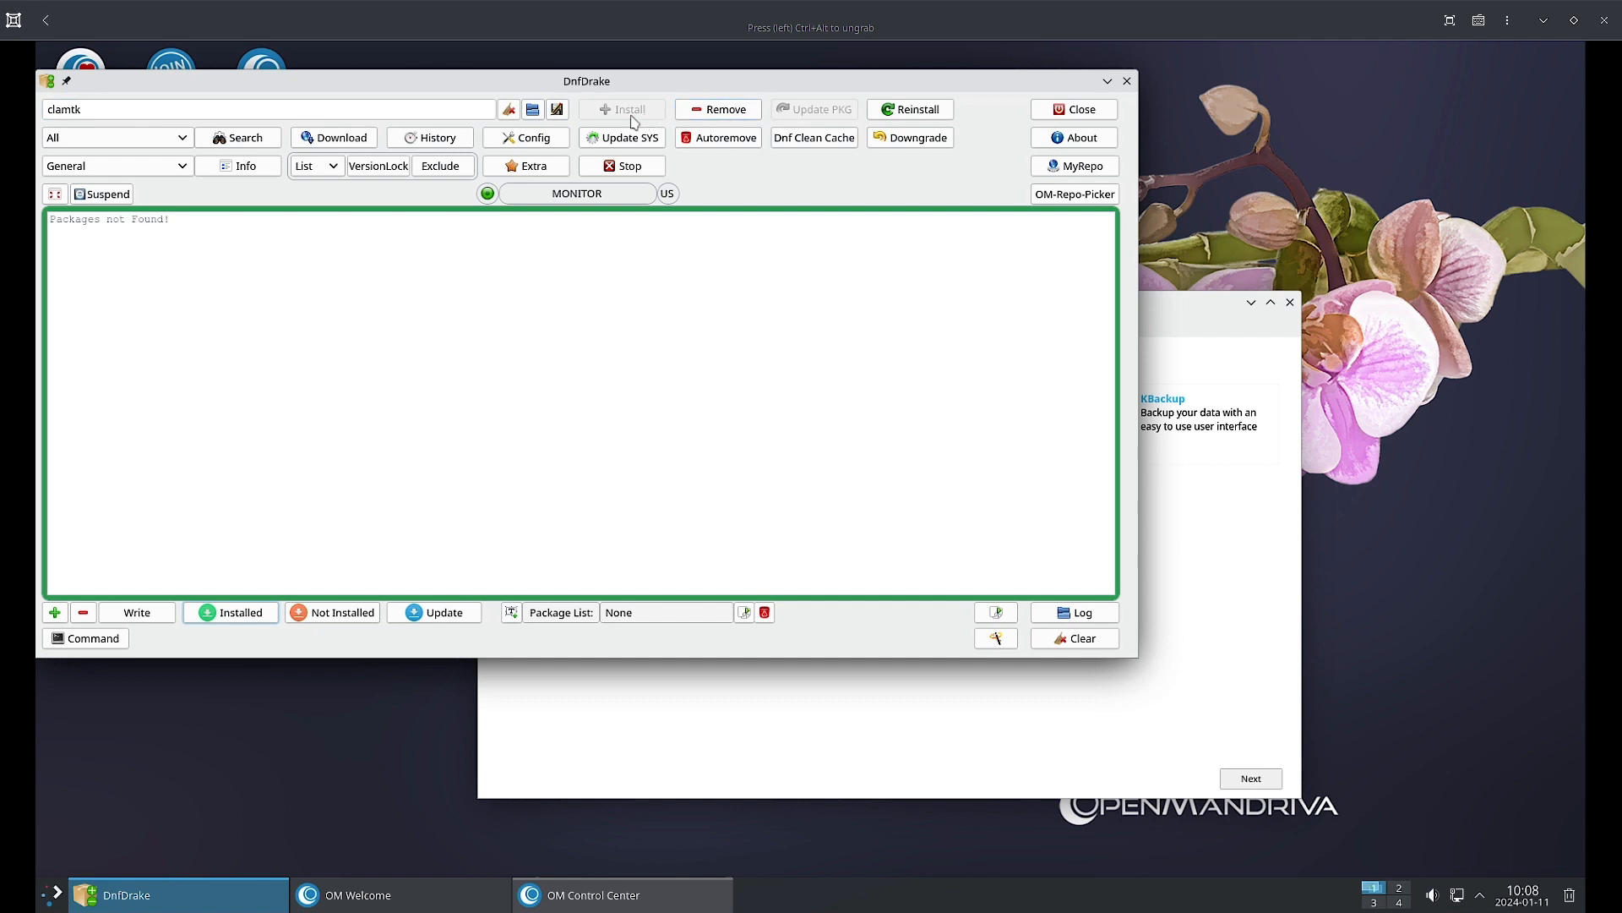
left_click(83, 111)
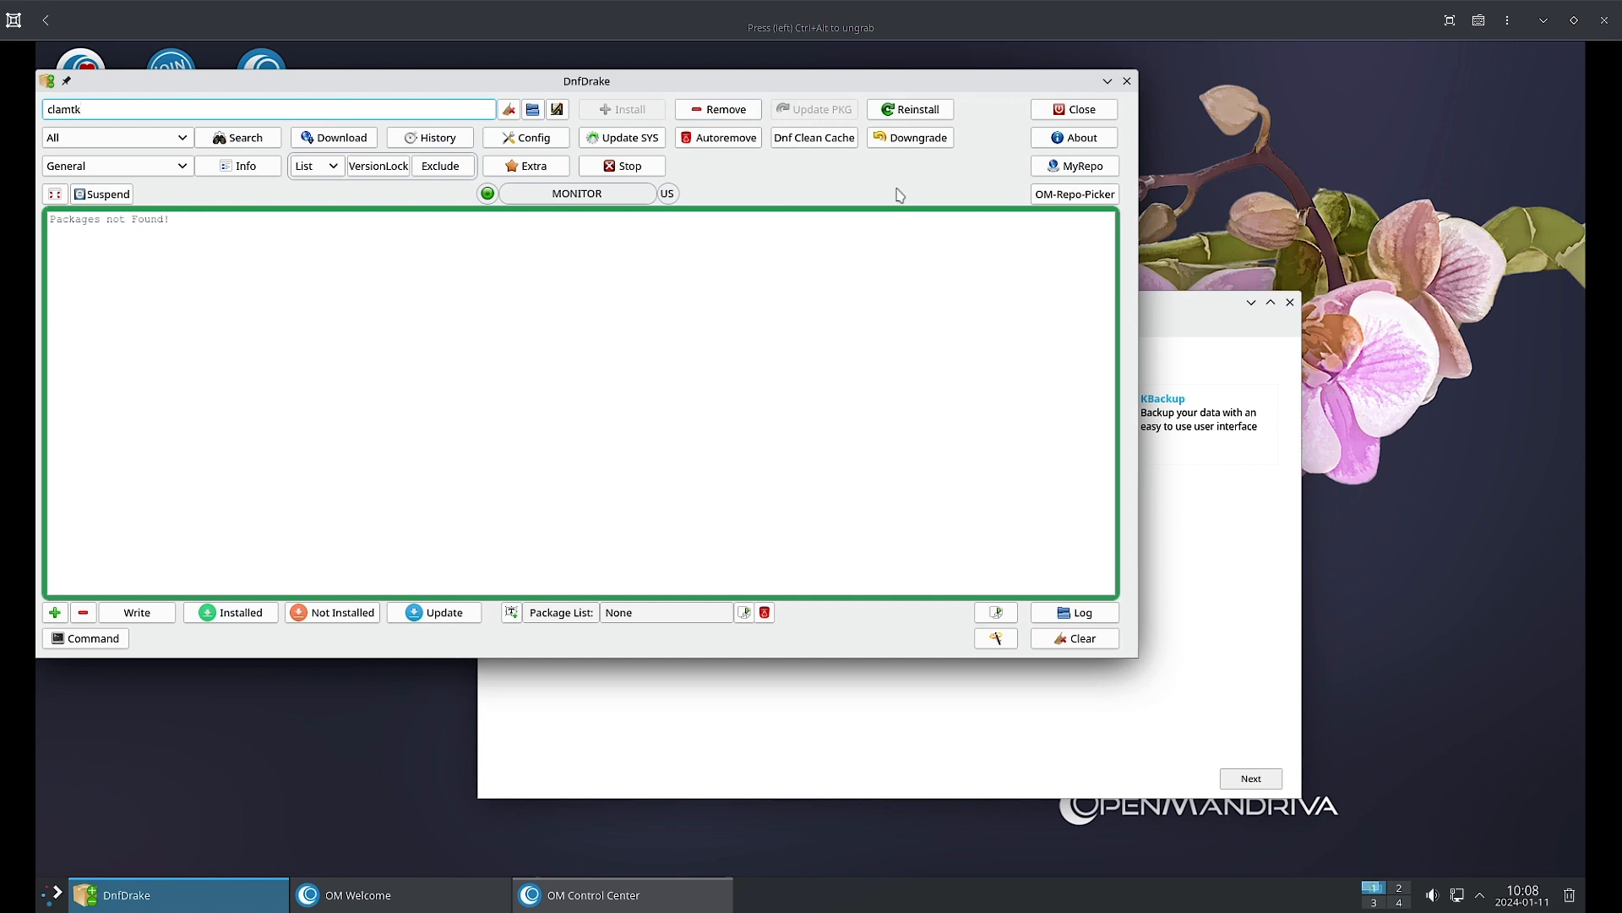
Clean the dnf cache, authorising it with the user password.
left_click(838, 138)
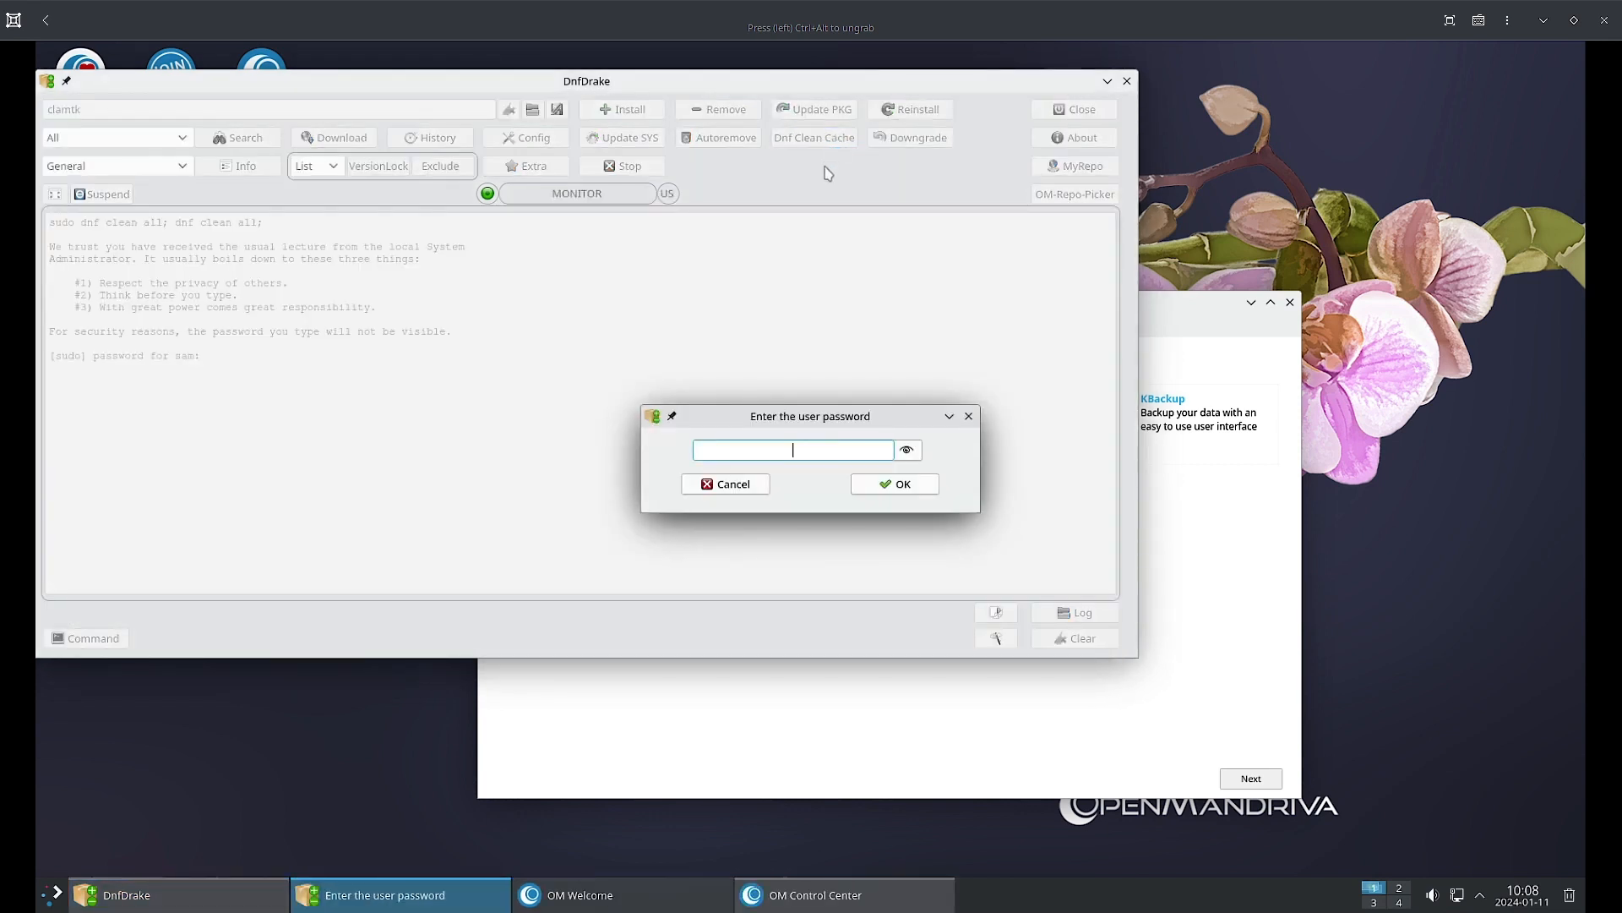
type("••••••")
key("Return")
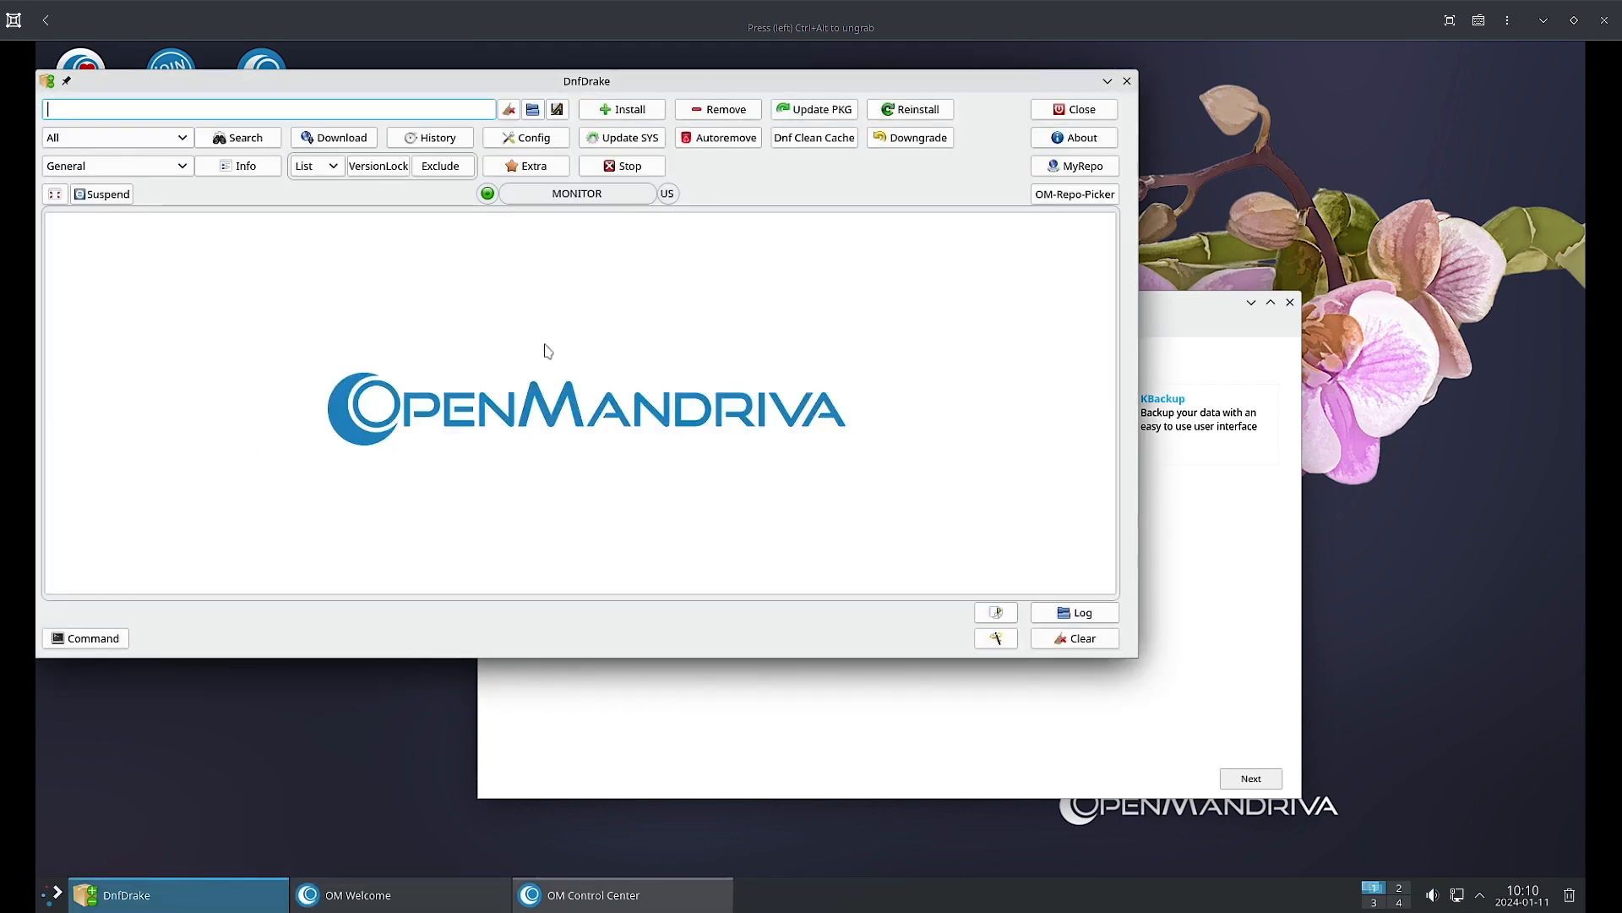
Launch Update SYS to reach the oma-welcome and telegram-desktop (38 M) upgrade confirmation.
left_click(636, 141)
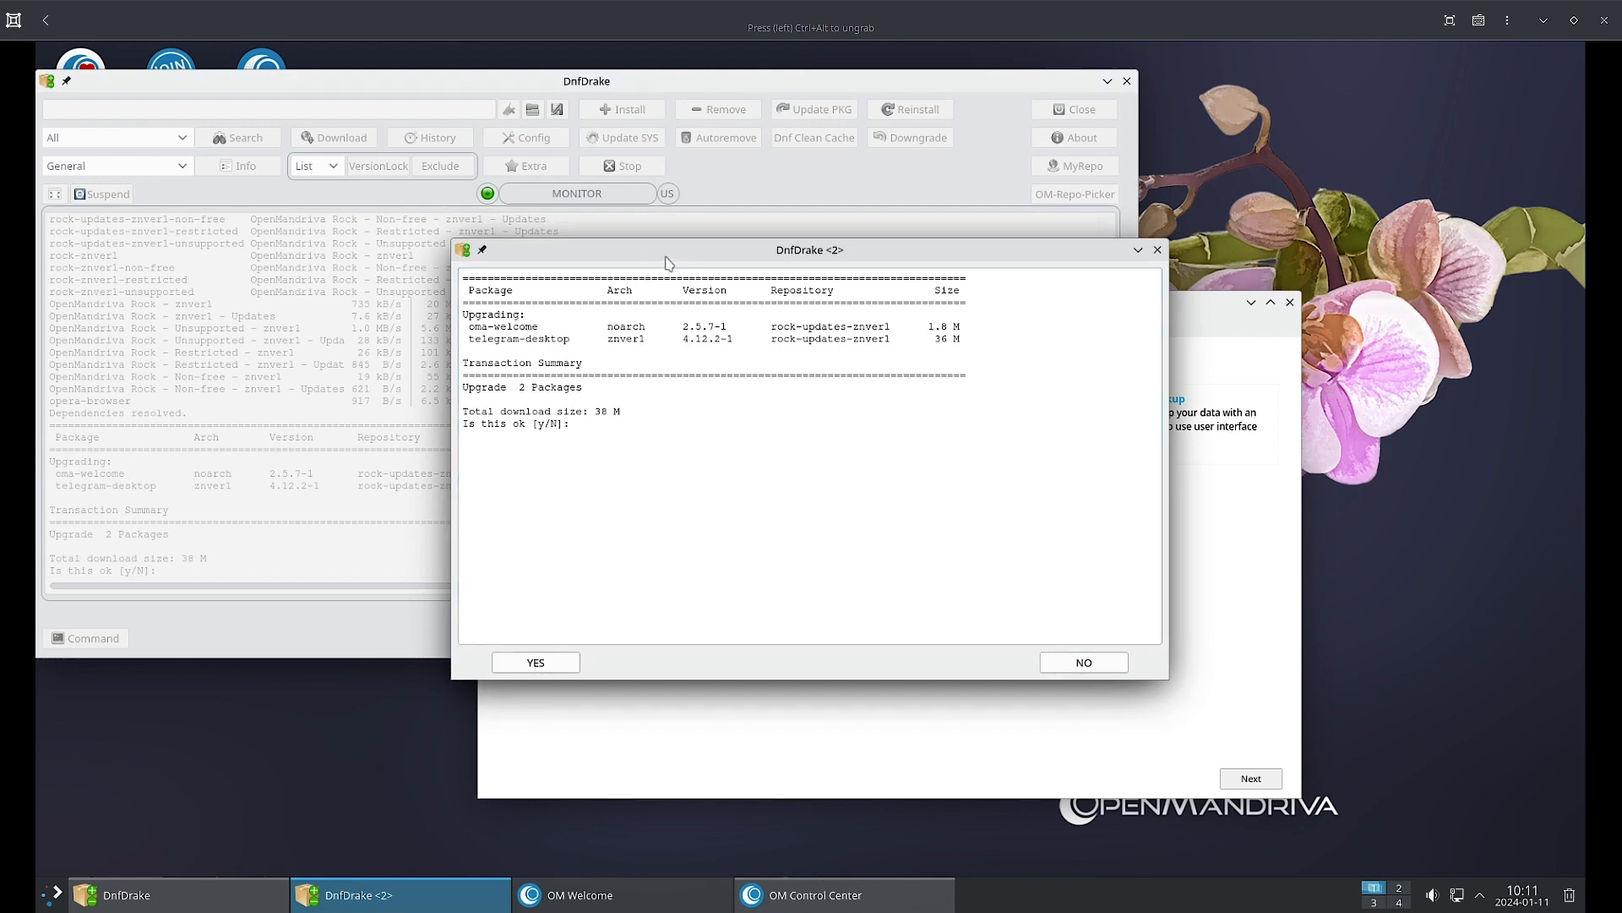
Confirm the upgrade to oma-welcome 2.5.7-1 and telegram-desktop 4.12.2-1, then dismiss the Complete notice.
left_click_drag(666, 263, 801, 254)
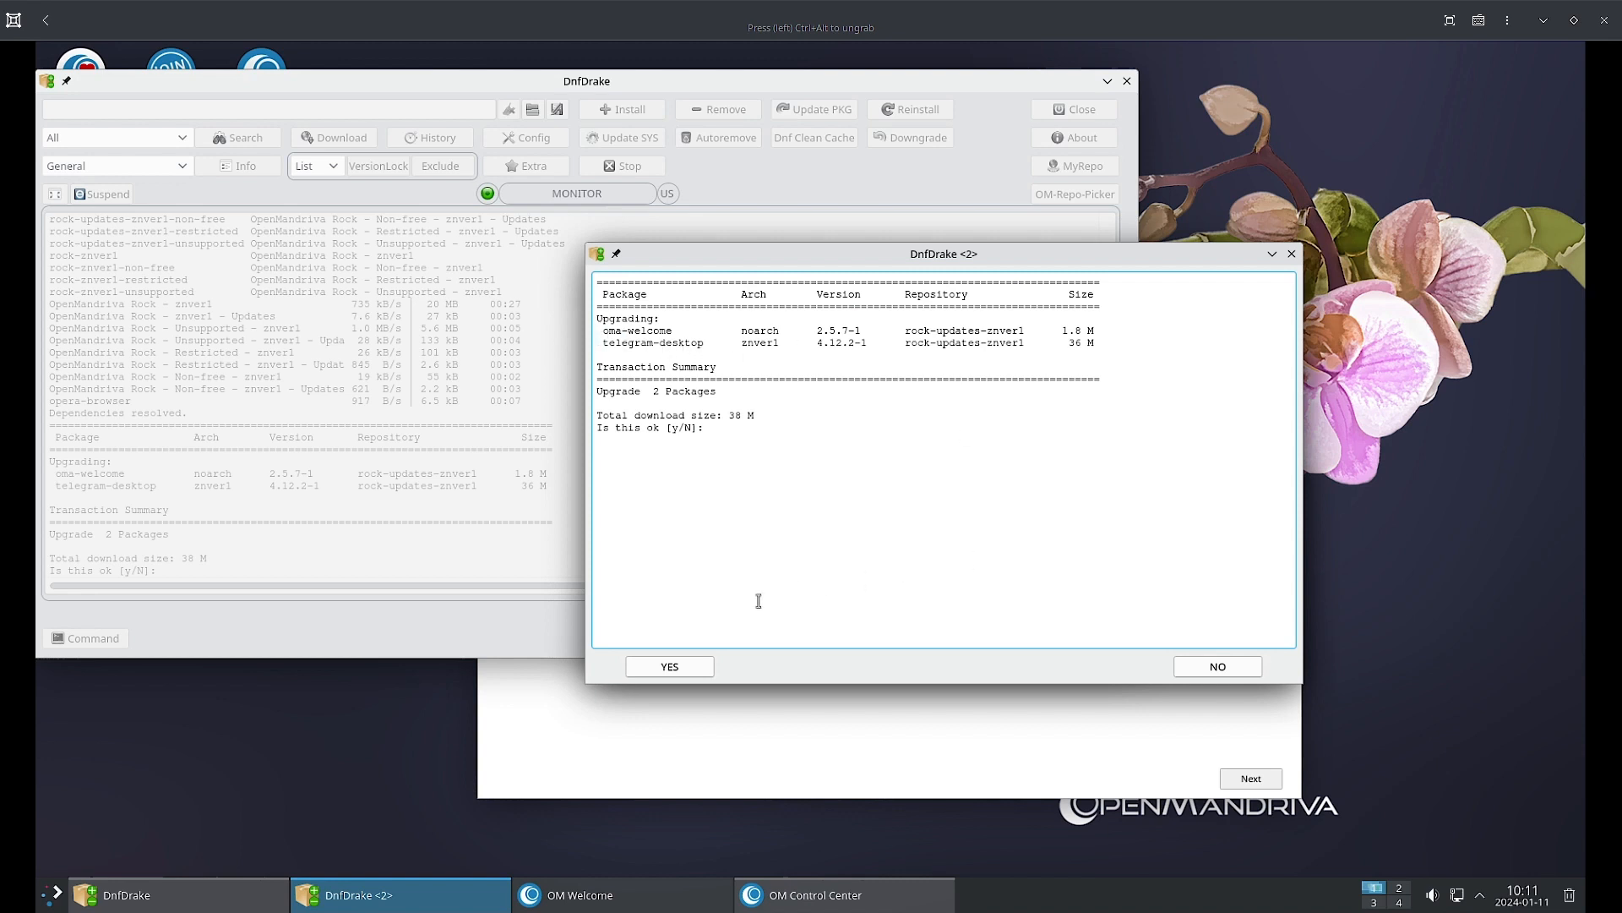
left_click(670, 666)
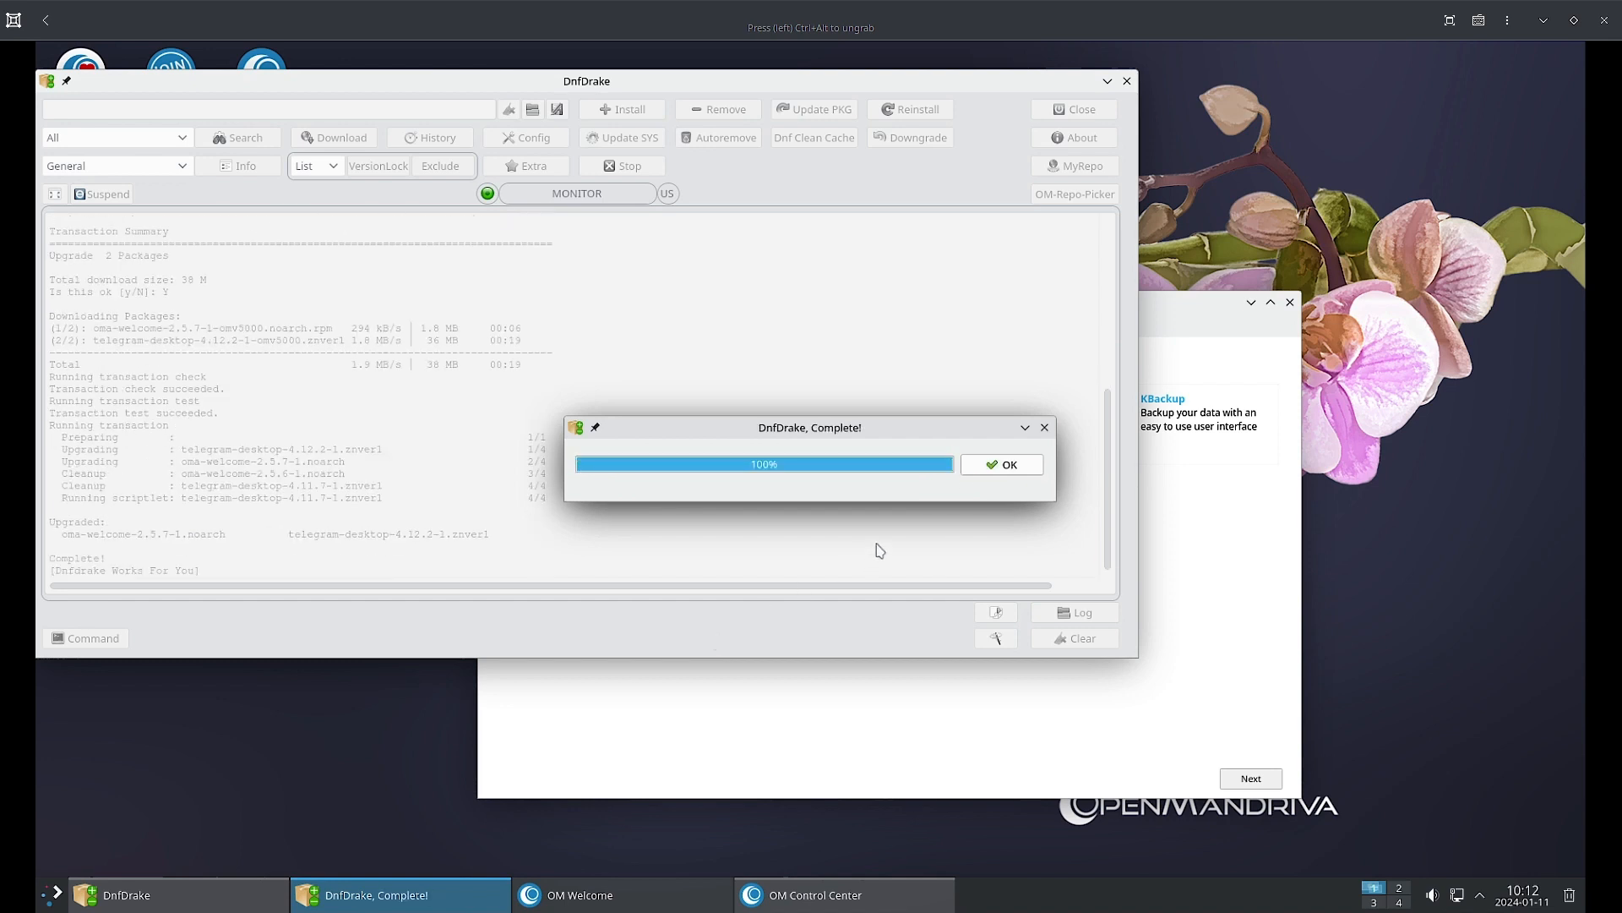
left_click(973, 470)
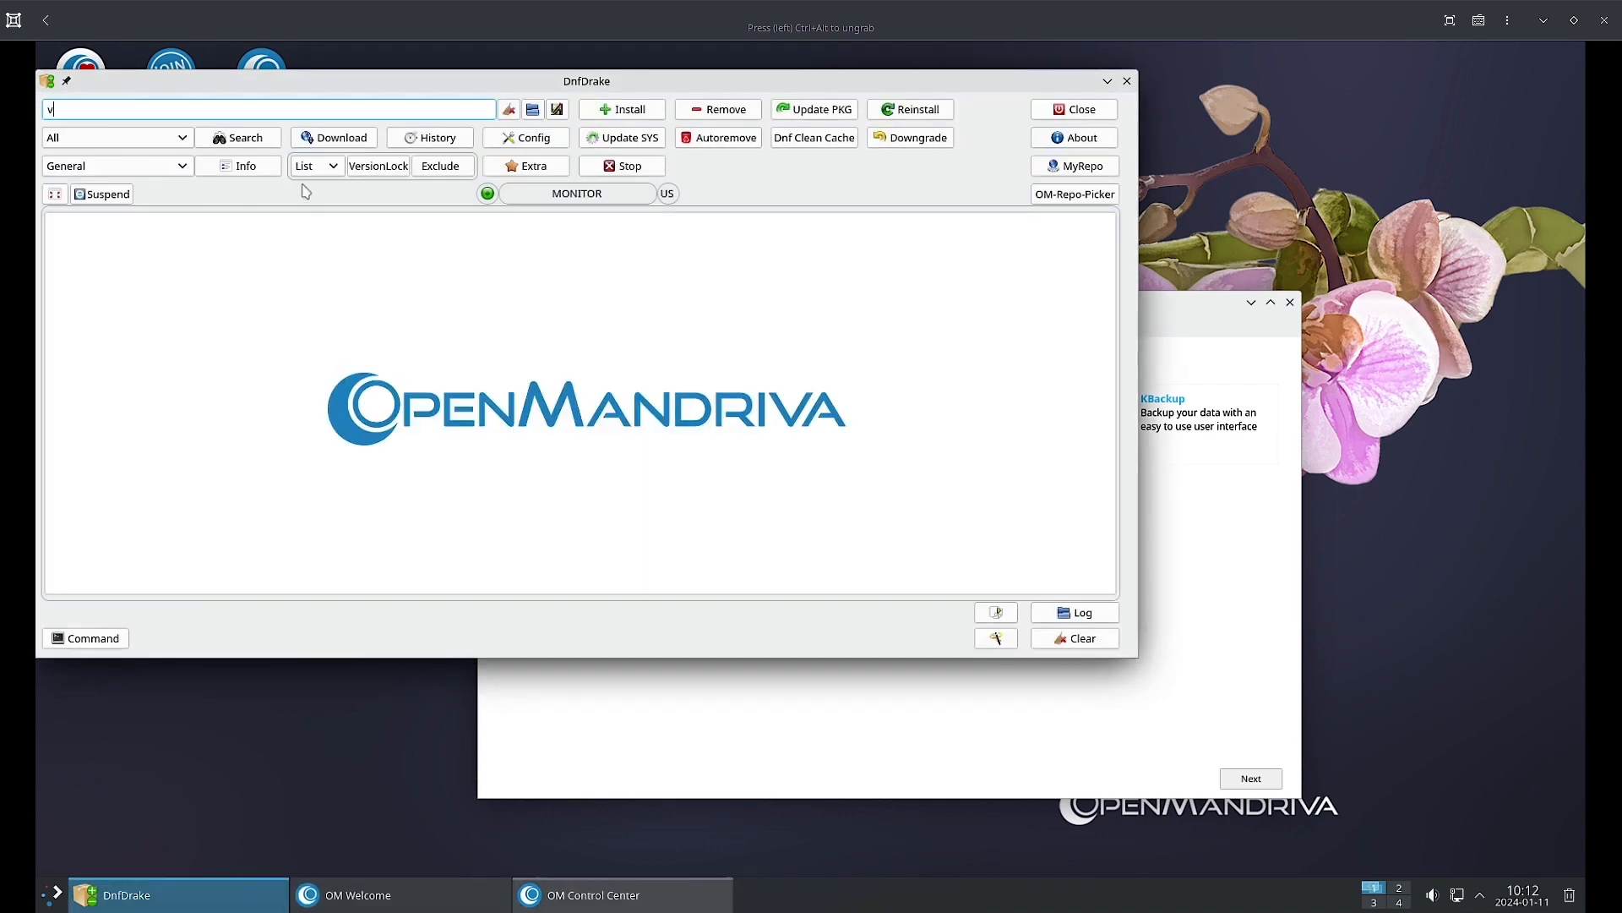
key("Return")
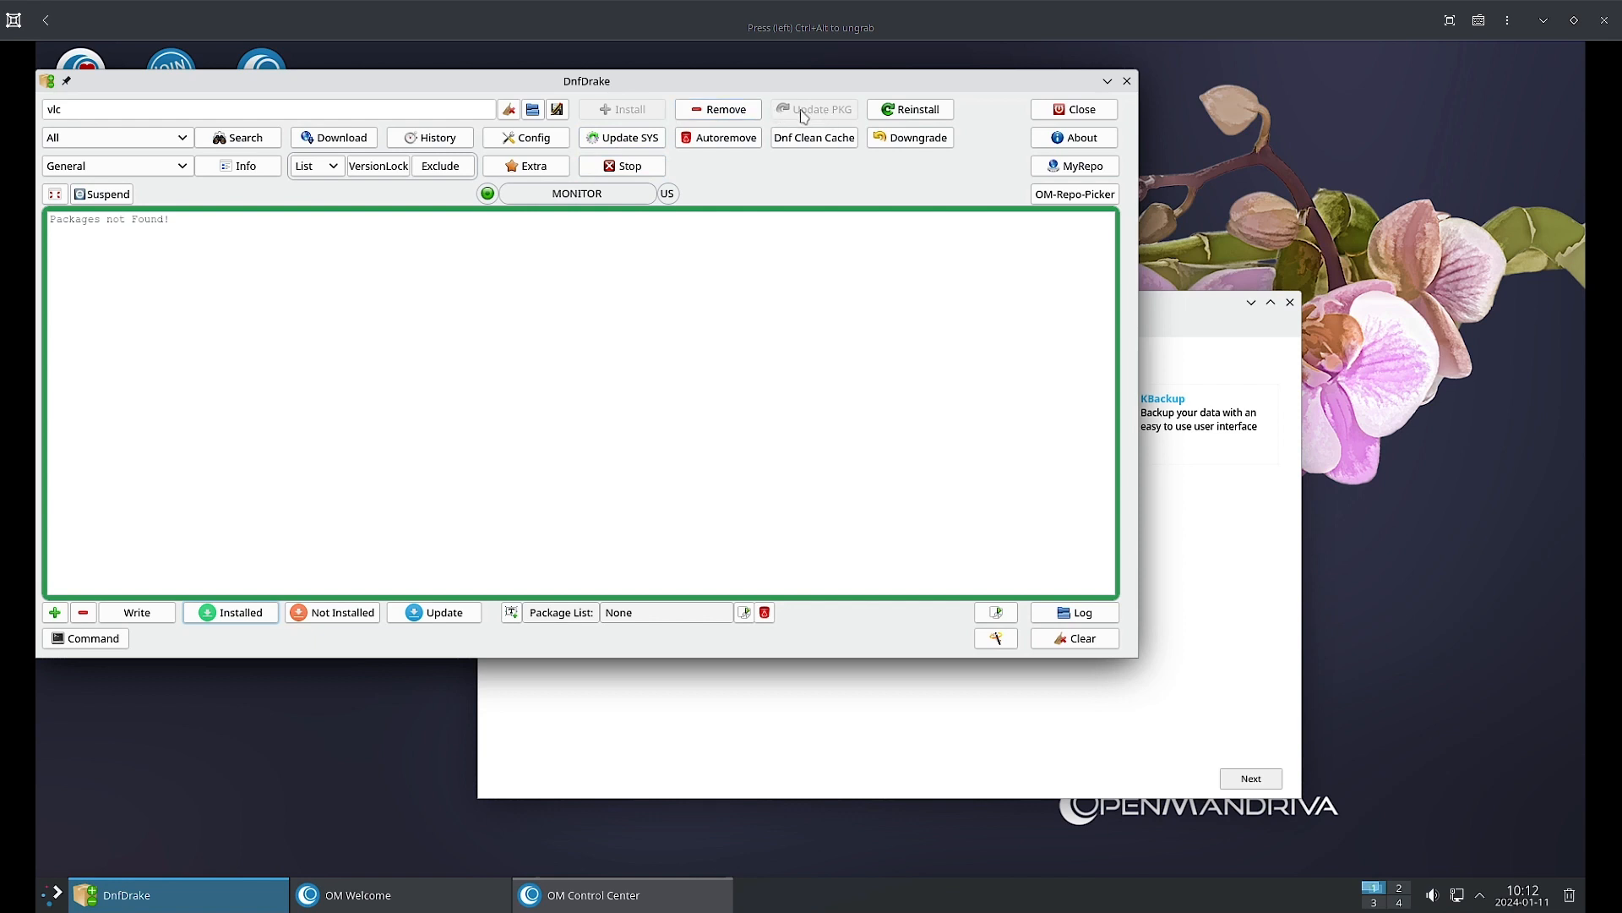
left_click(41, 906)
mouse_move(141, 667)
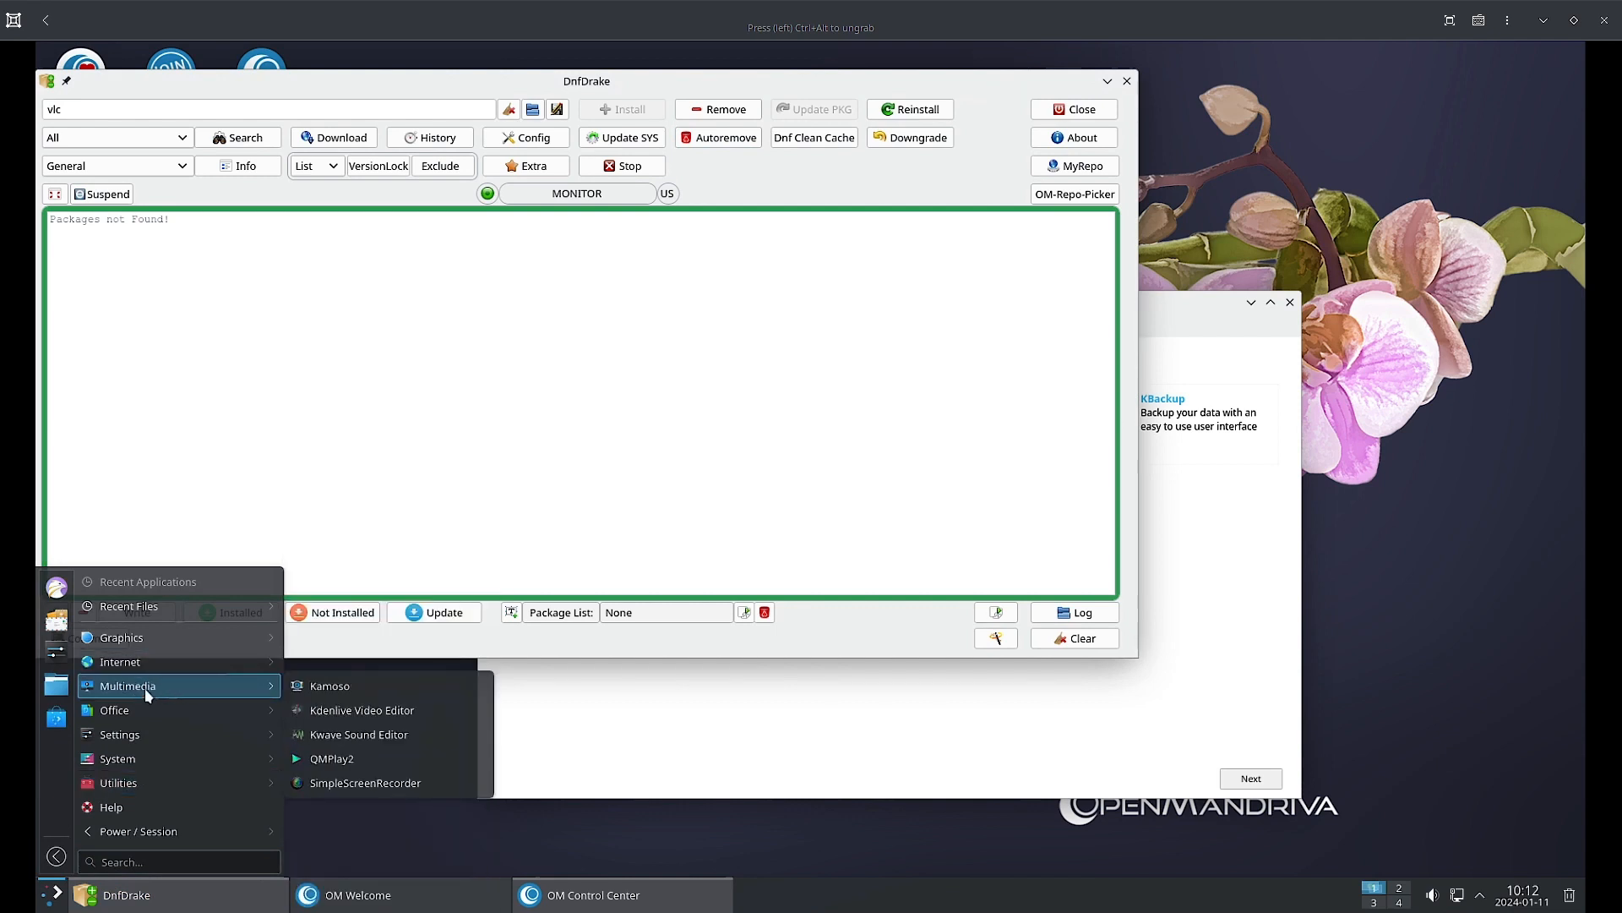
mouse_move(141, 718)
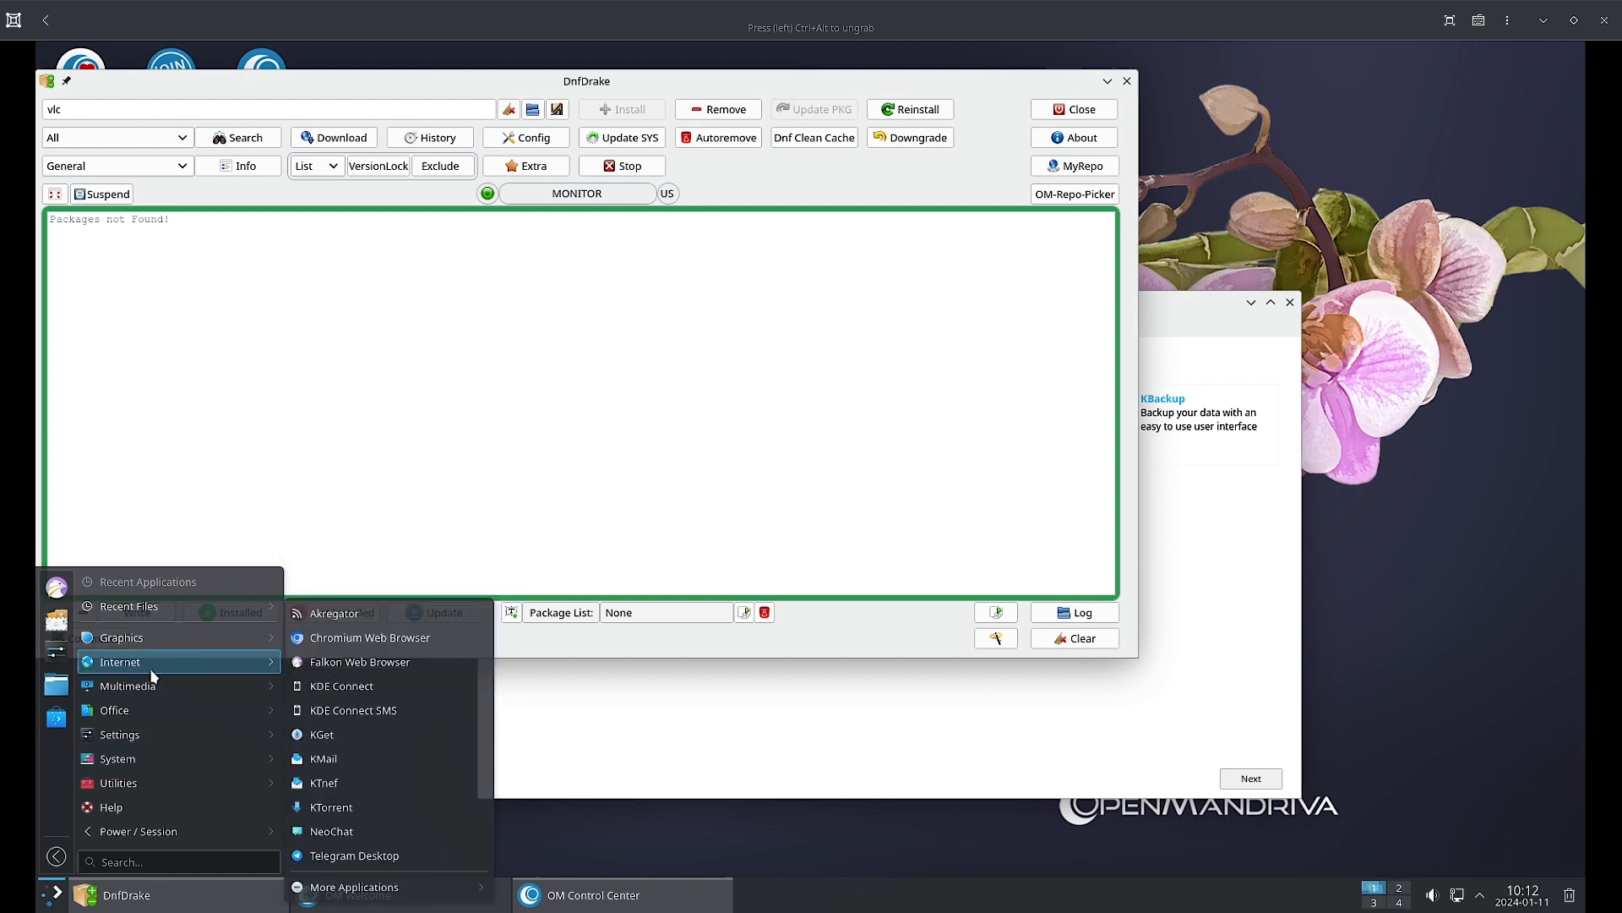
left_click(144, 108)
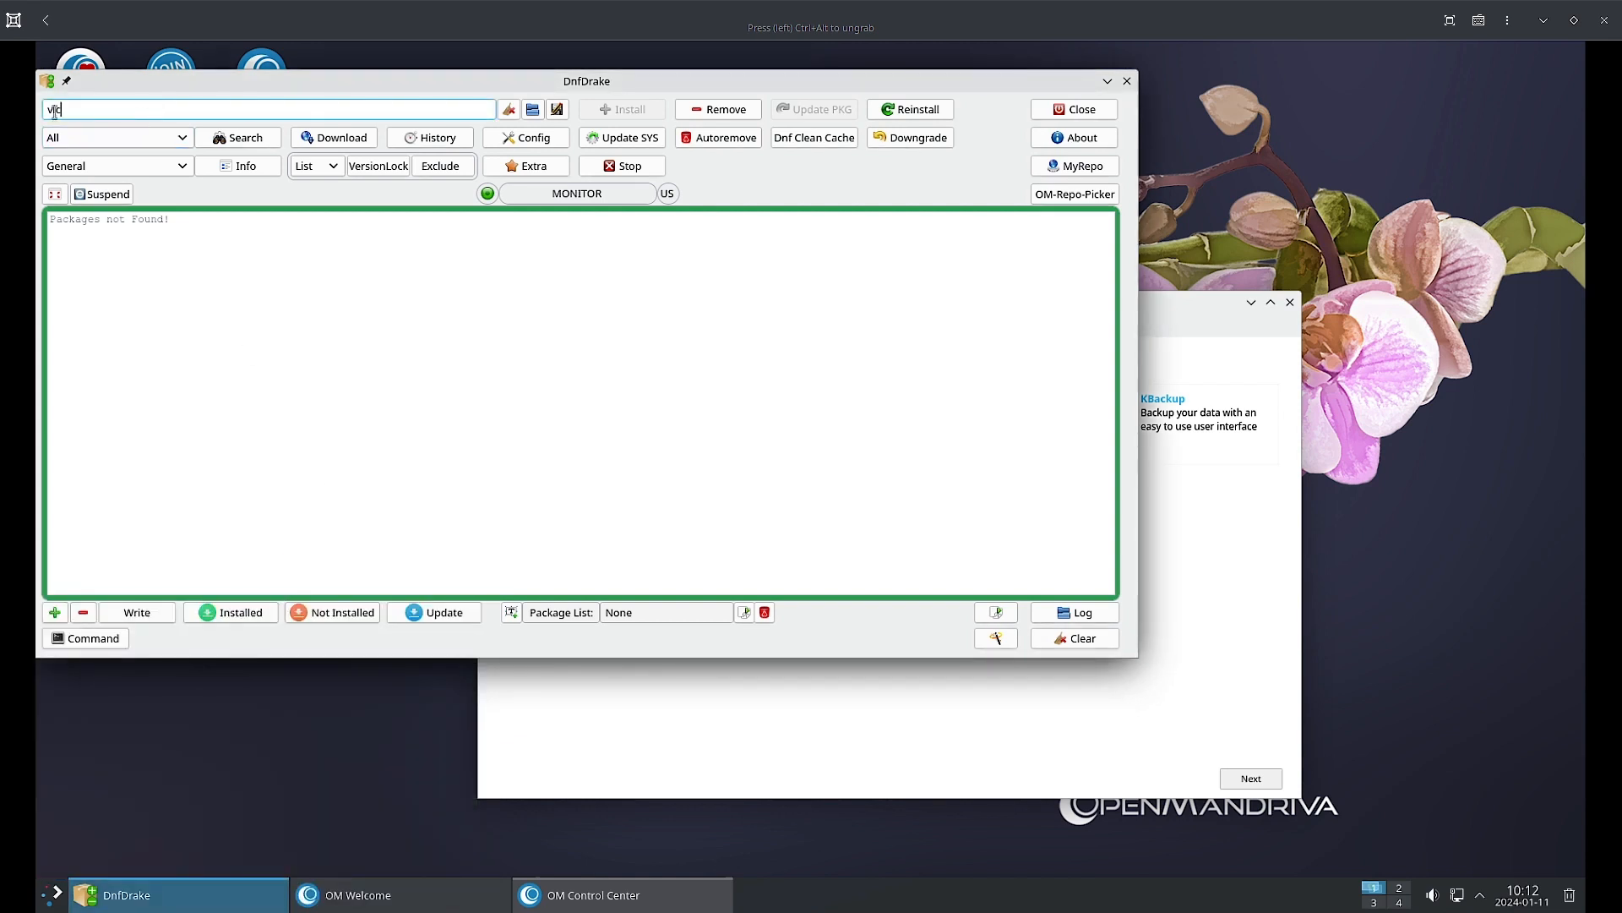
left_click_drag(141, 108, 35, 110)
type("thunderbird")
key("Return")
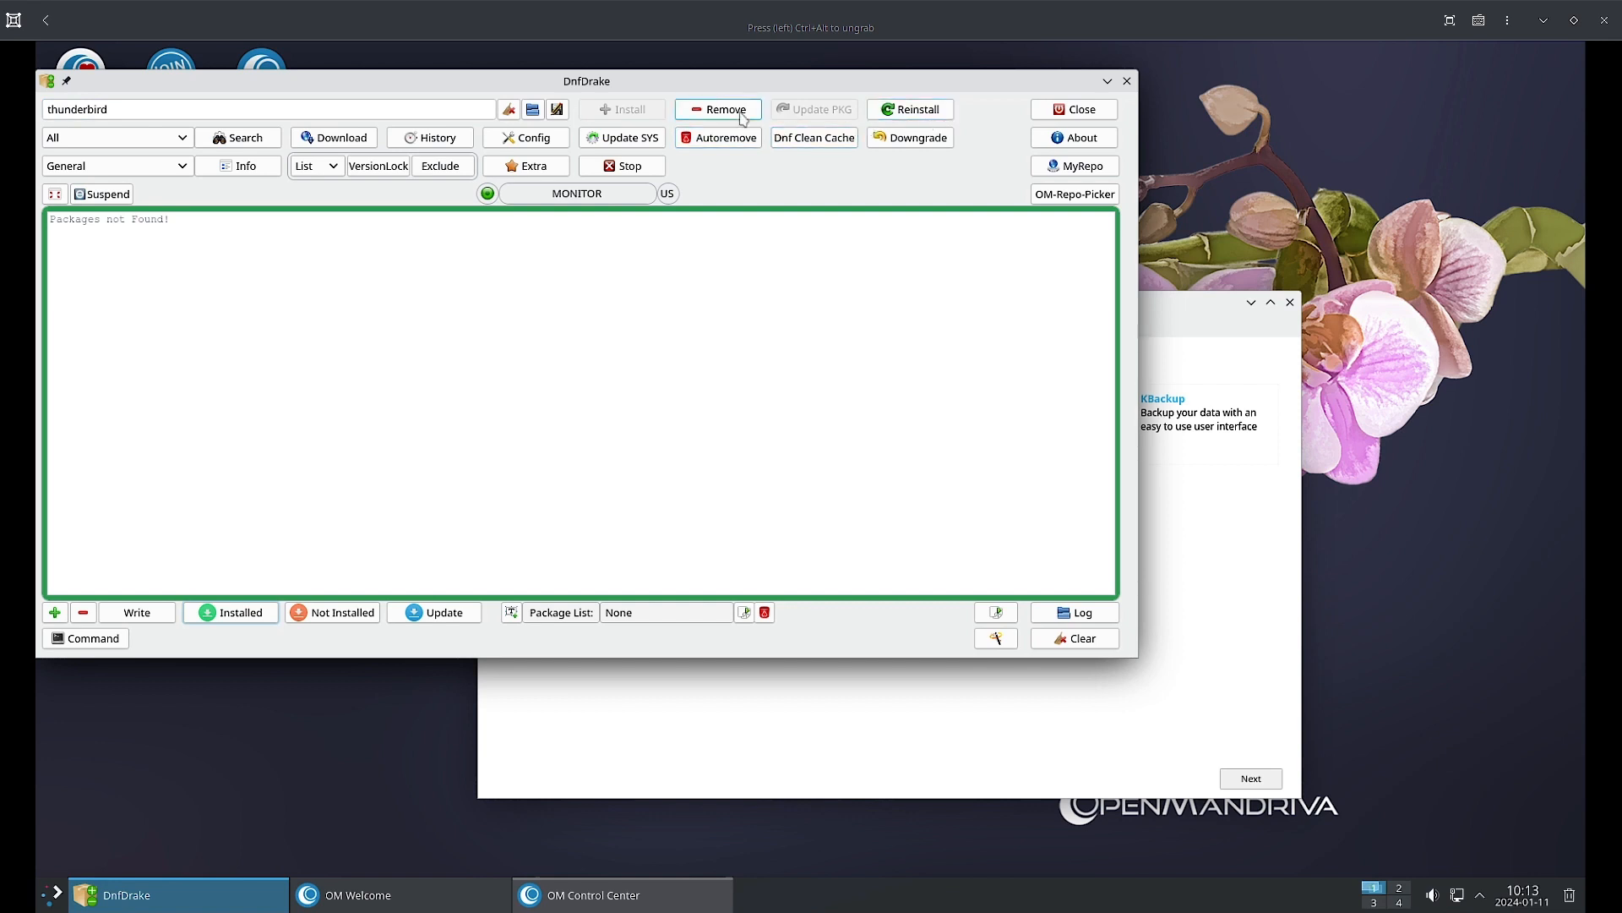
left_click(249, 144)
left_click(99, 167)
left_click(99, 170)
left_click(112, 111)
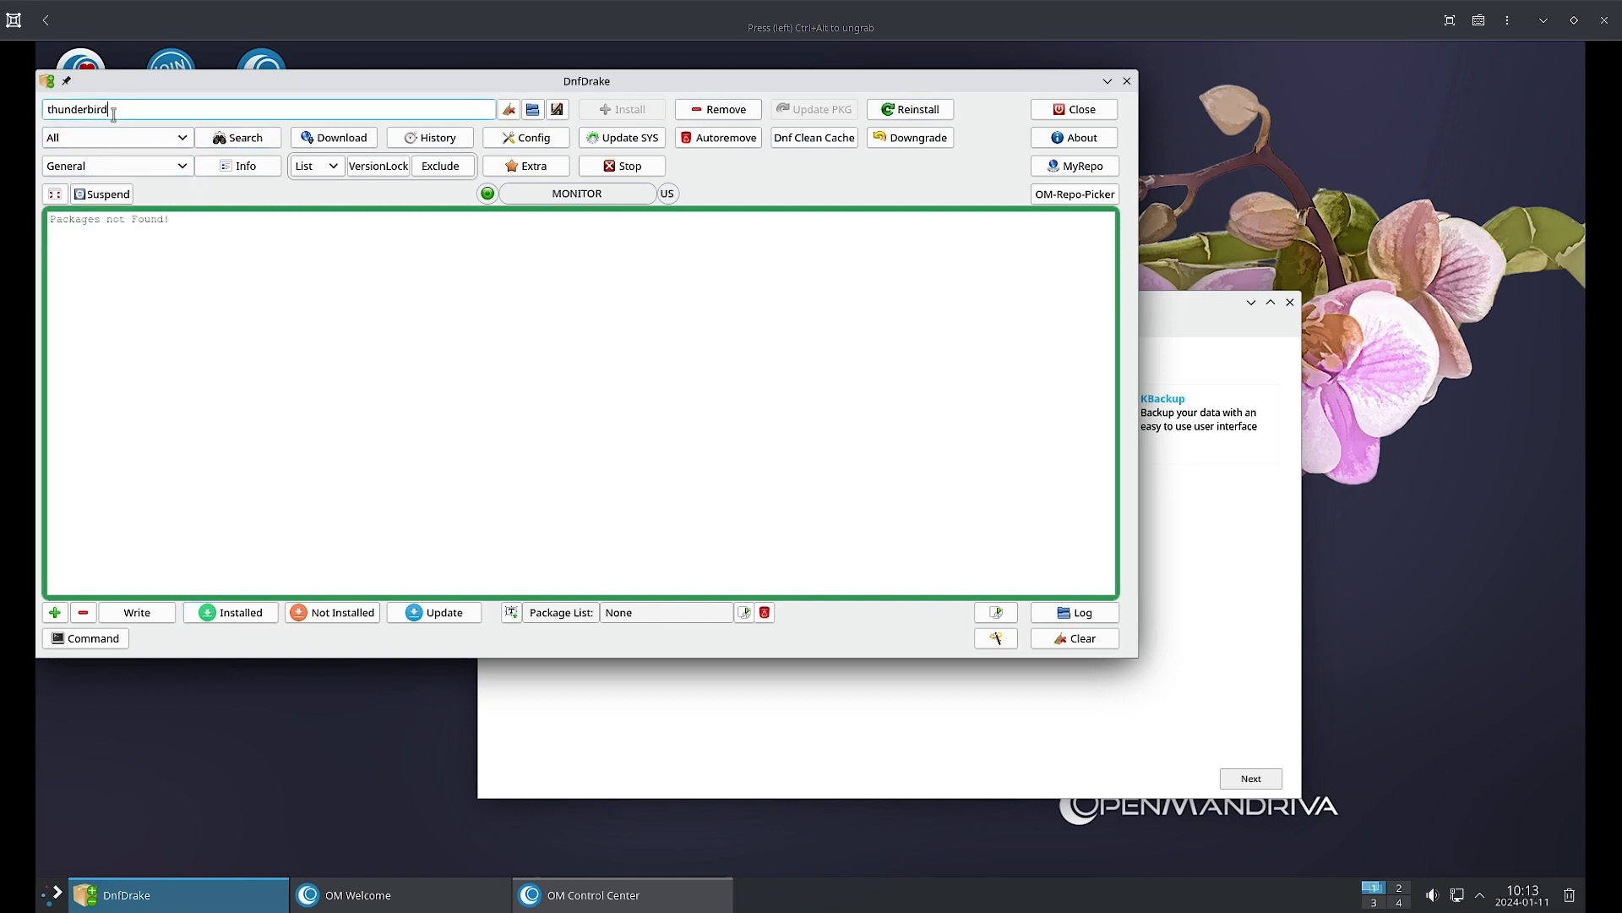
key("ctrl+a")
type("evoluti")
key("Return")
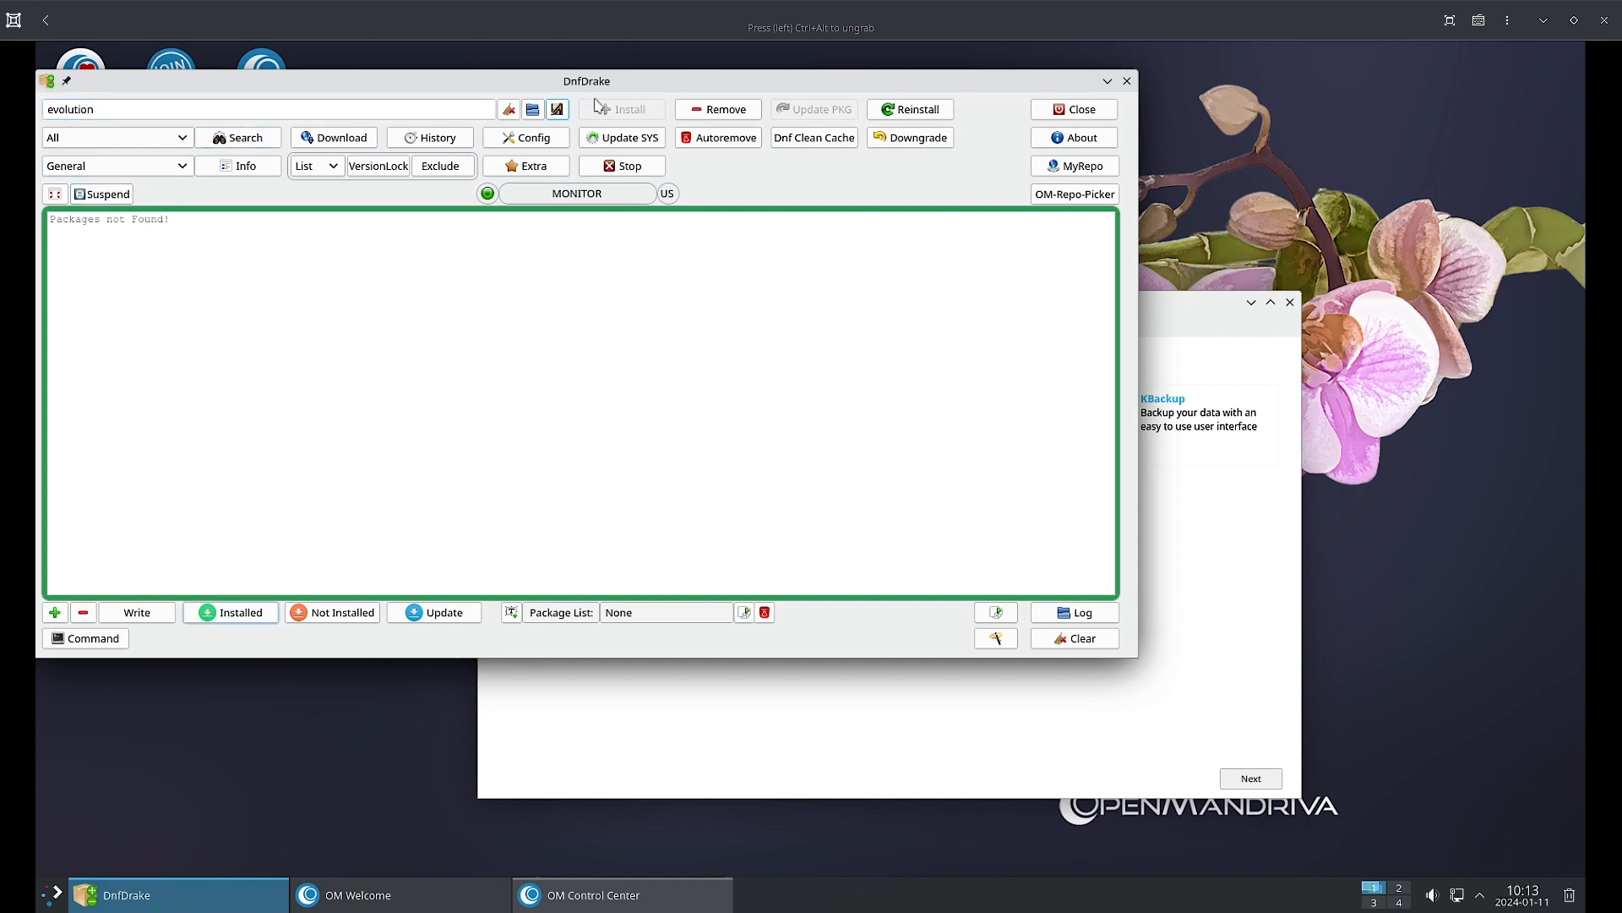
left_click(40, 904)
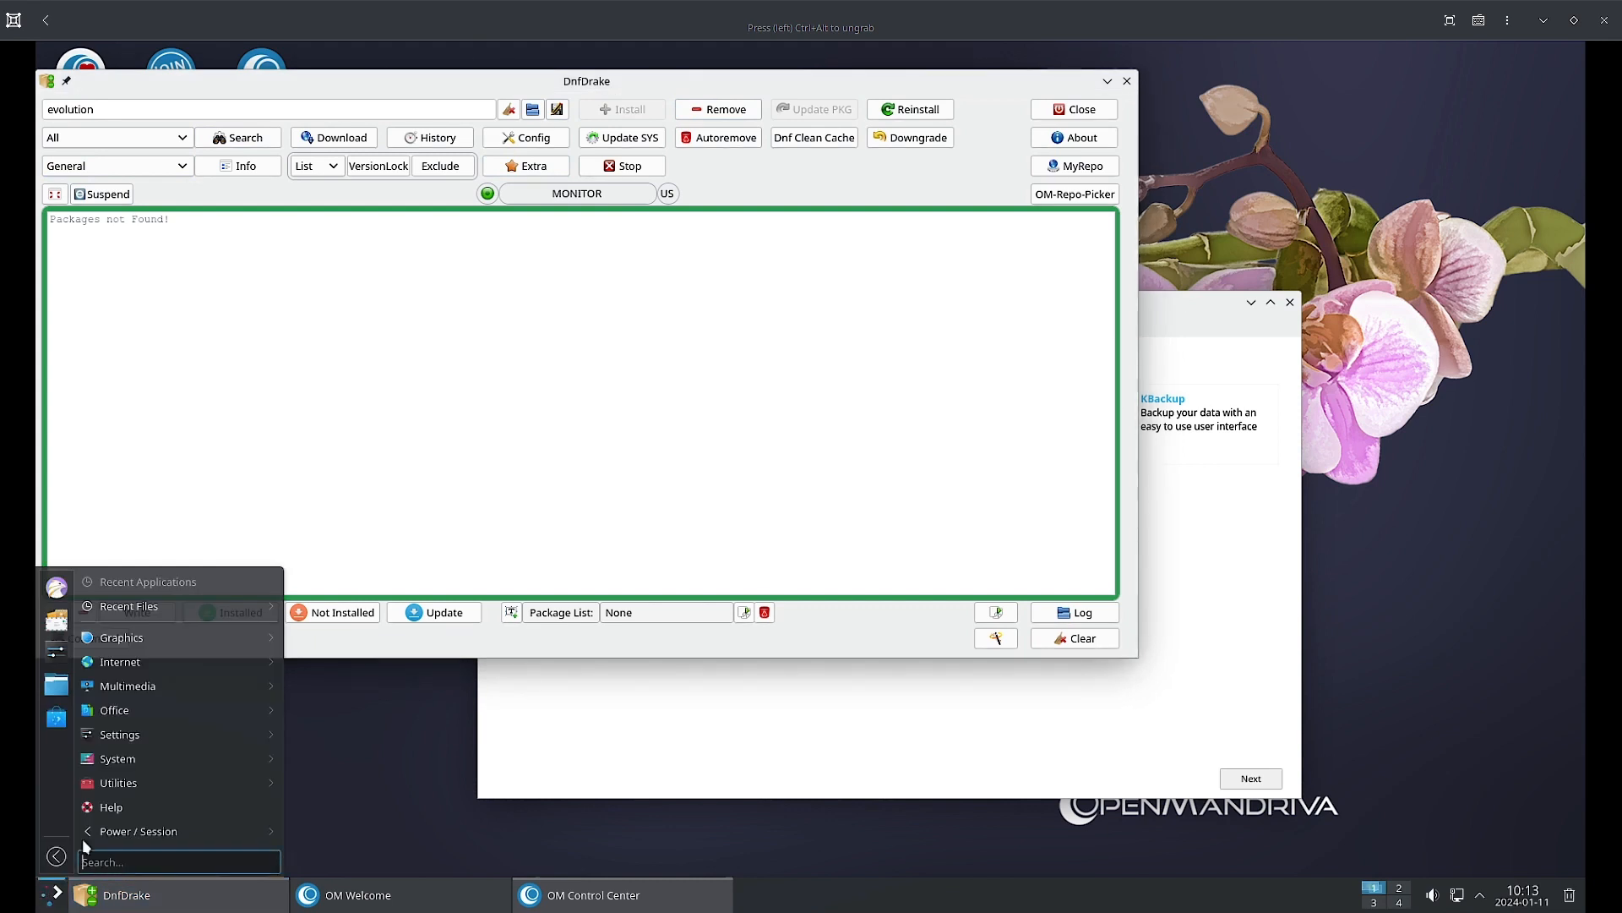
mouse_move(162, 668)
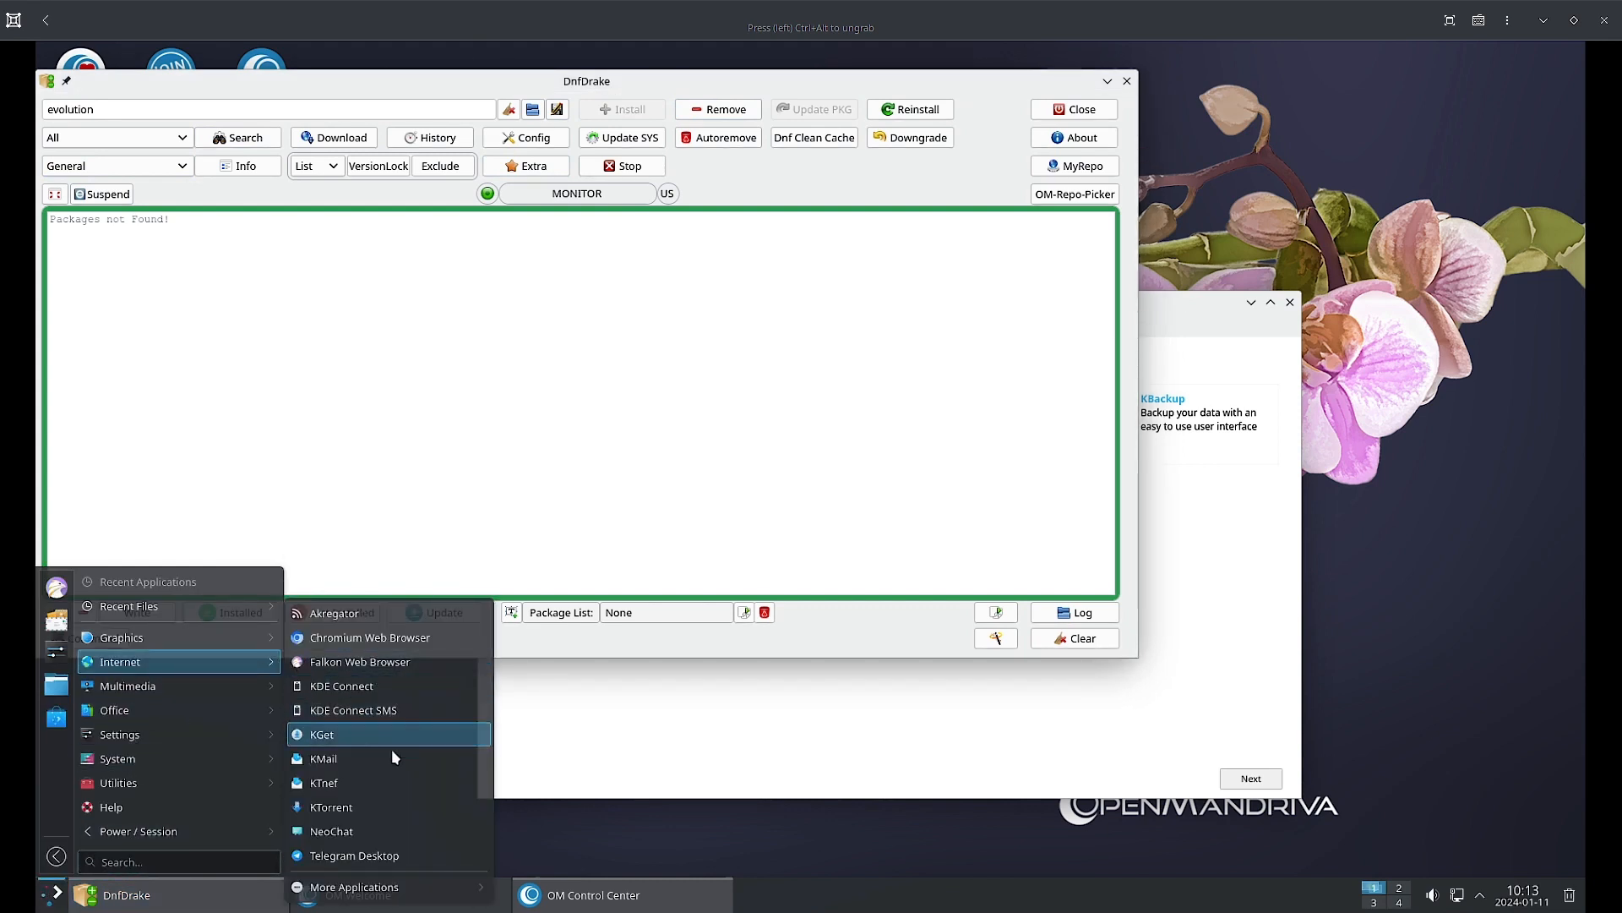
mouse_move(171, 720)
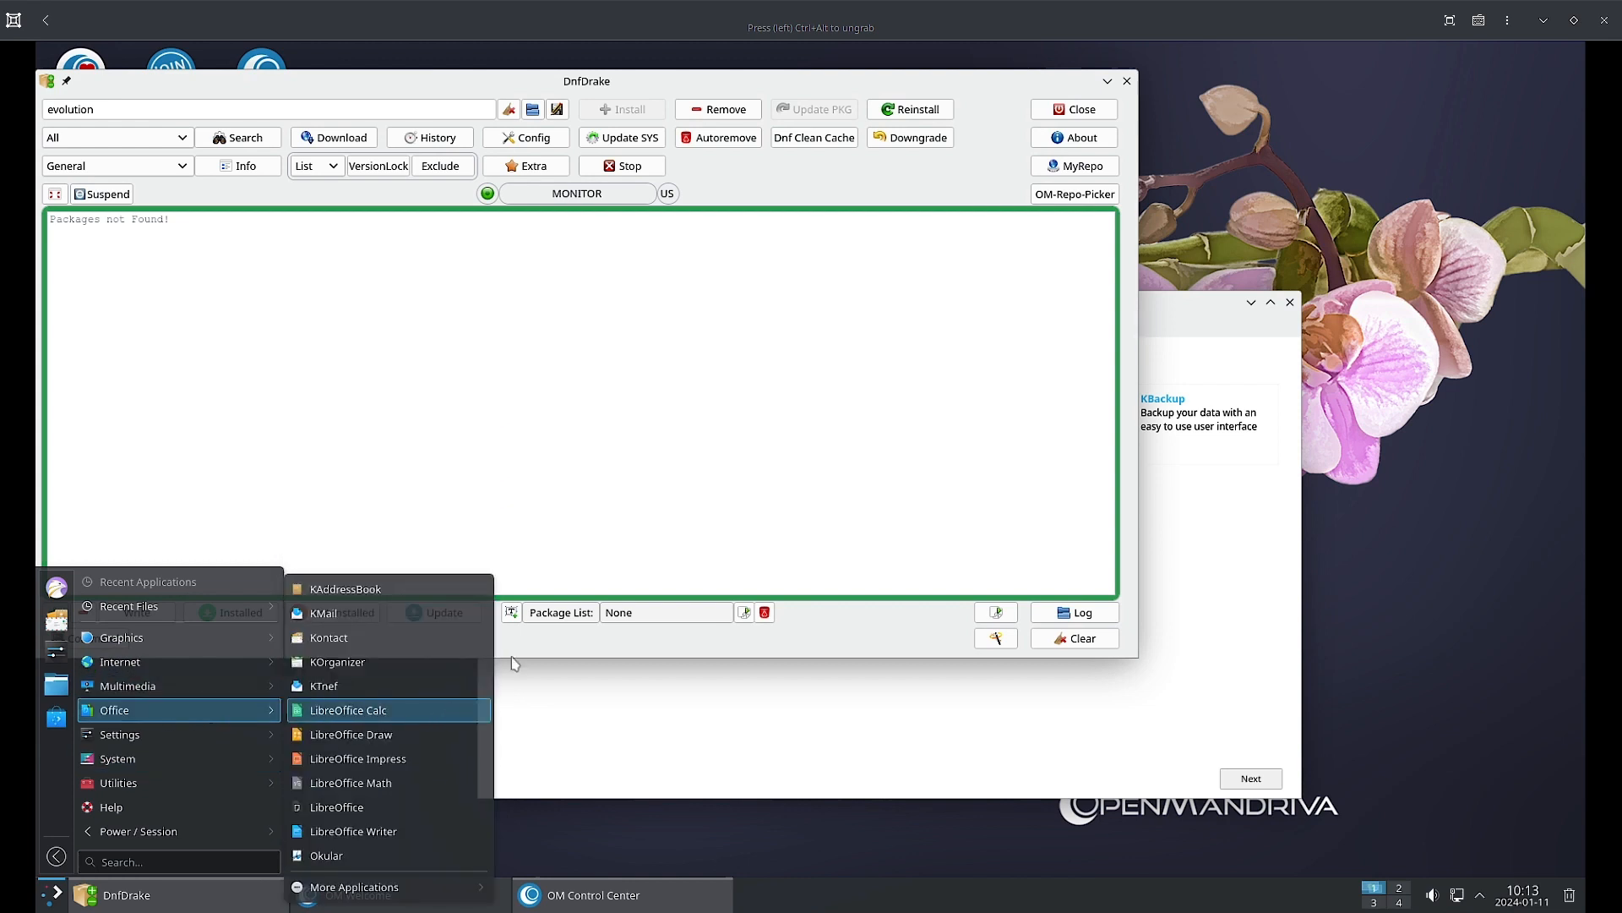
left_click(762, 470)
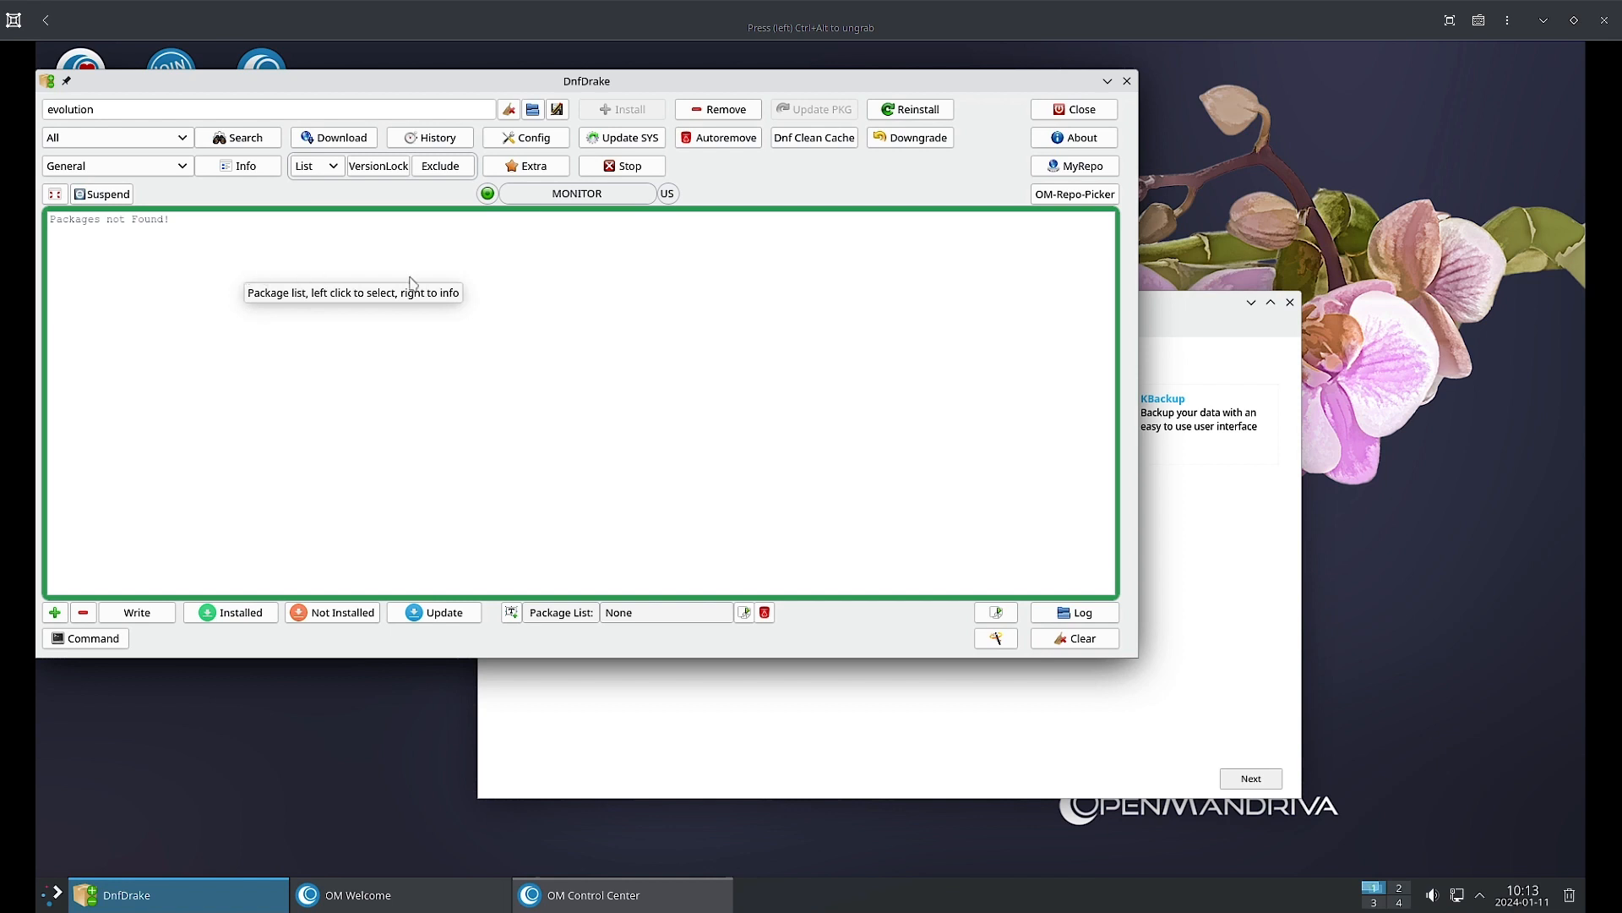
Set the search term to clamtk and back out of the Reinstall select-a-package notice.
key("ctrl+a")
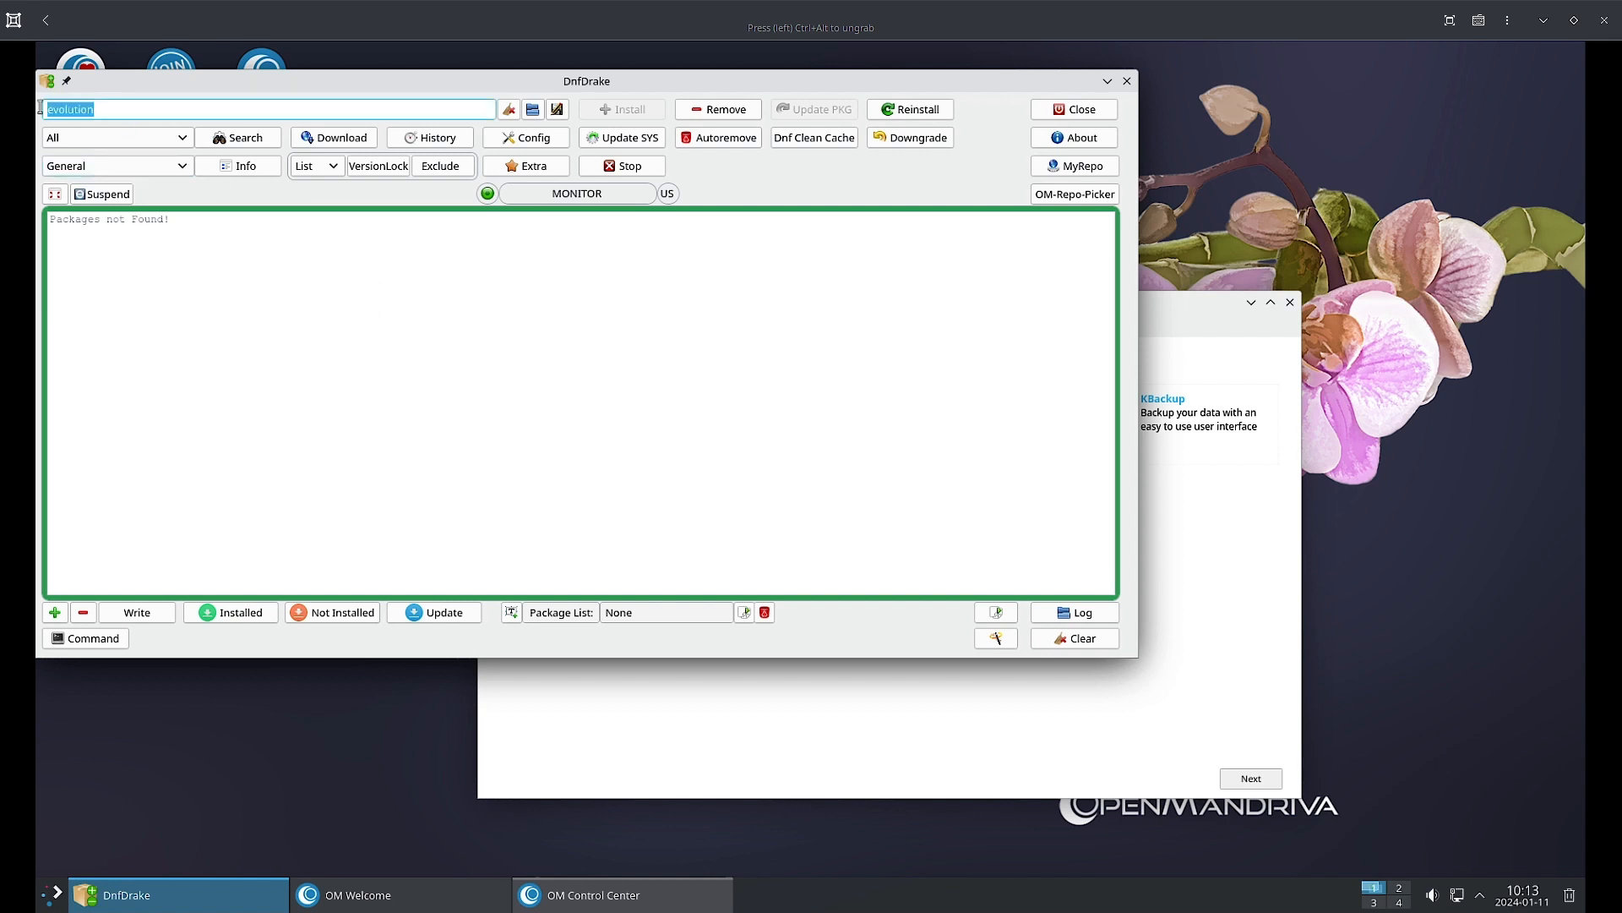
type("clamtk")
key("Return")
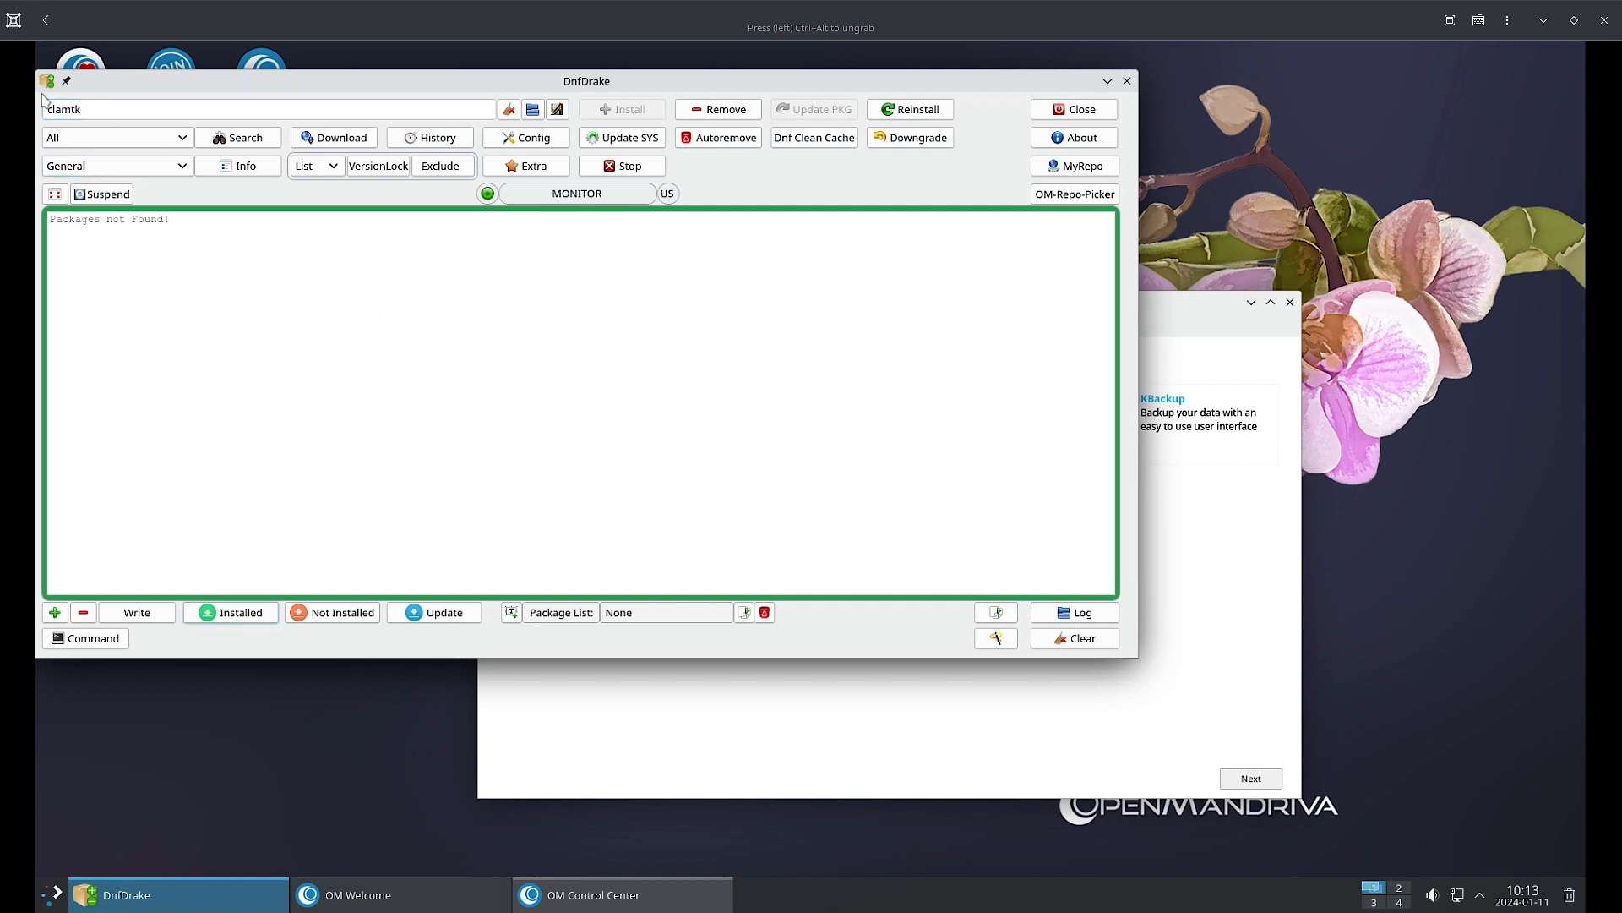
left_click(905, 110)
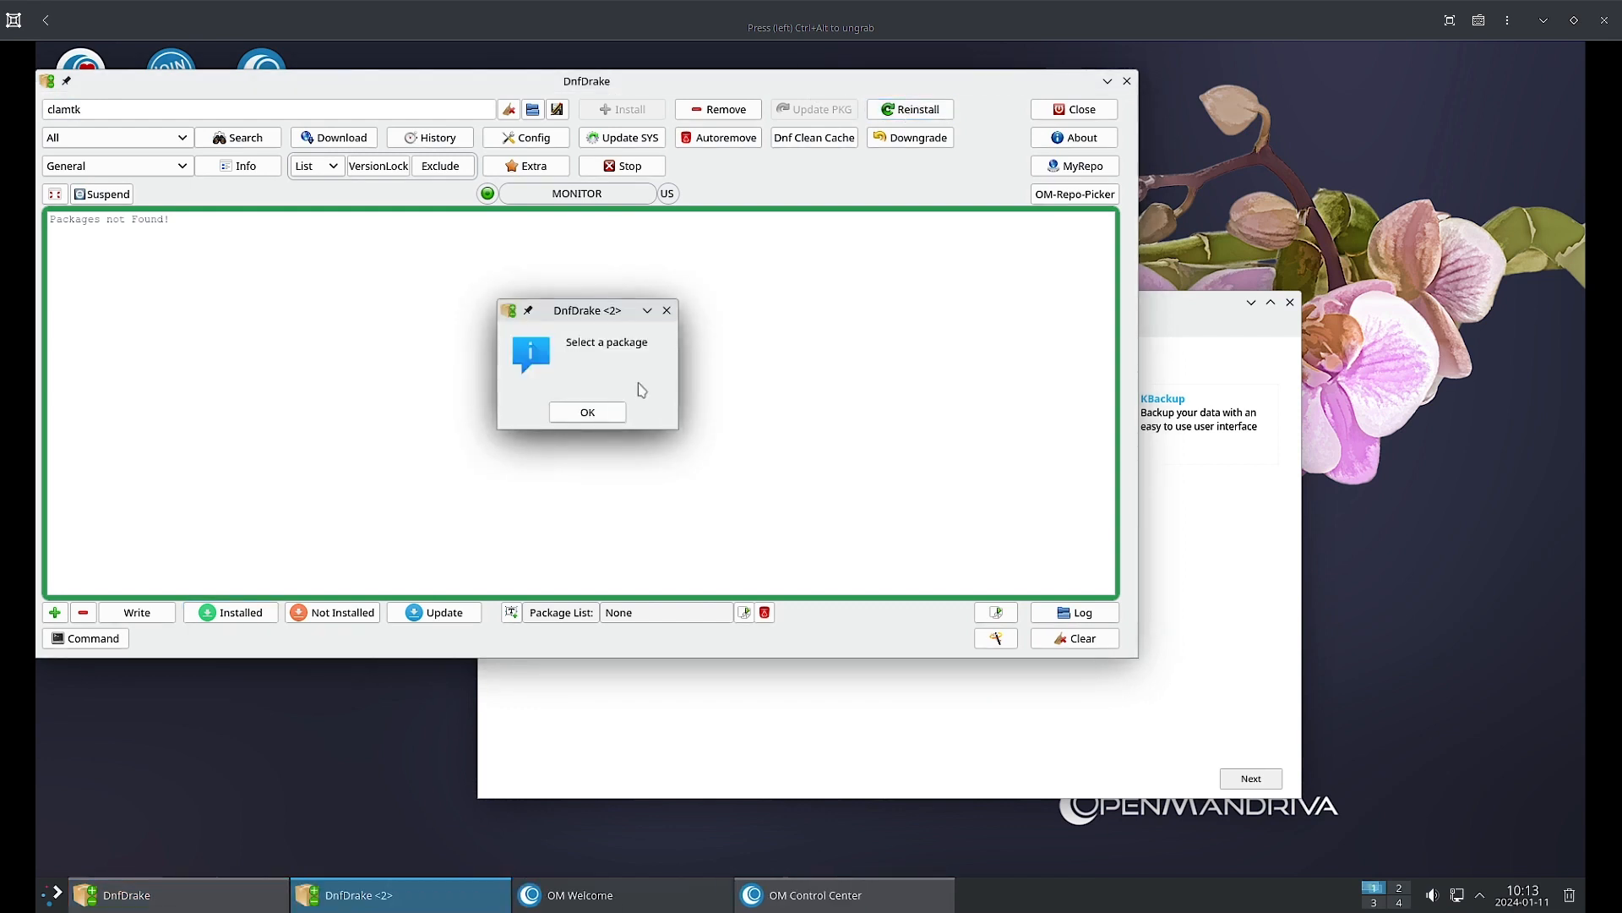
left_click(587, 411)
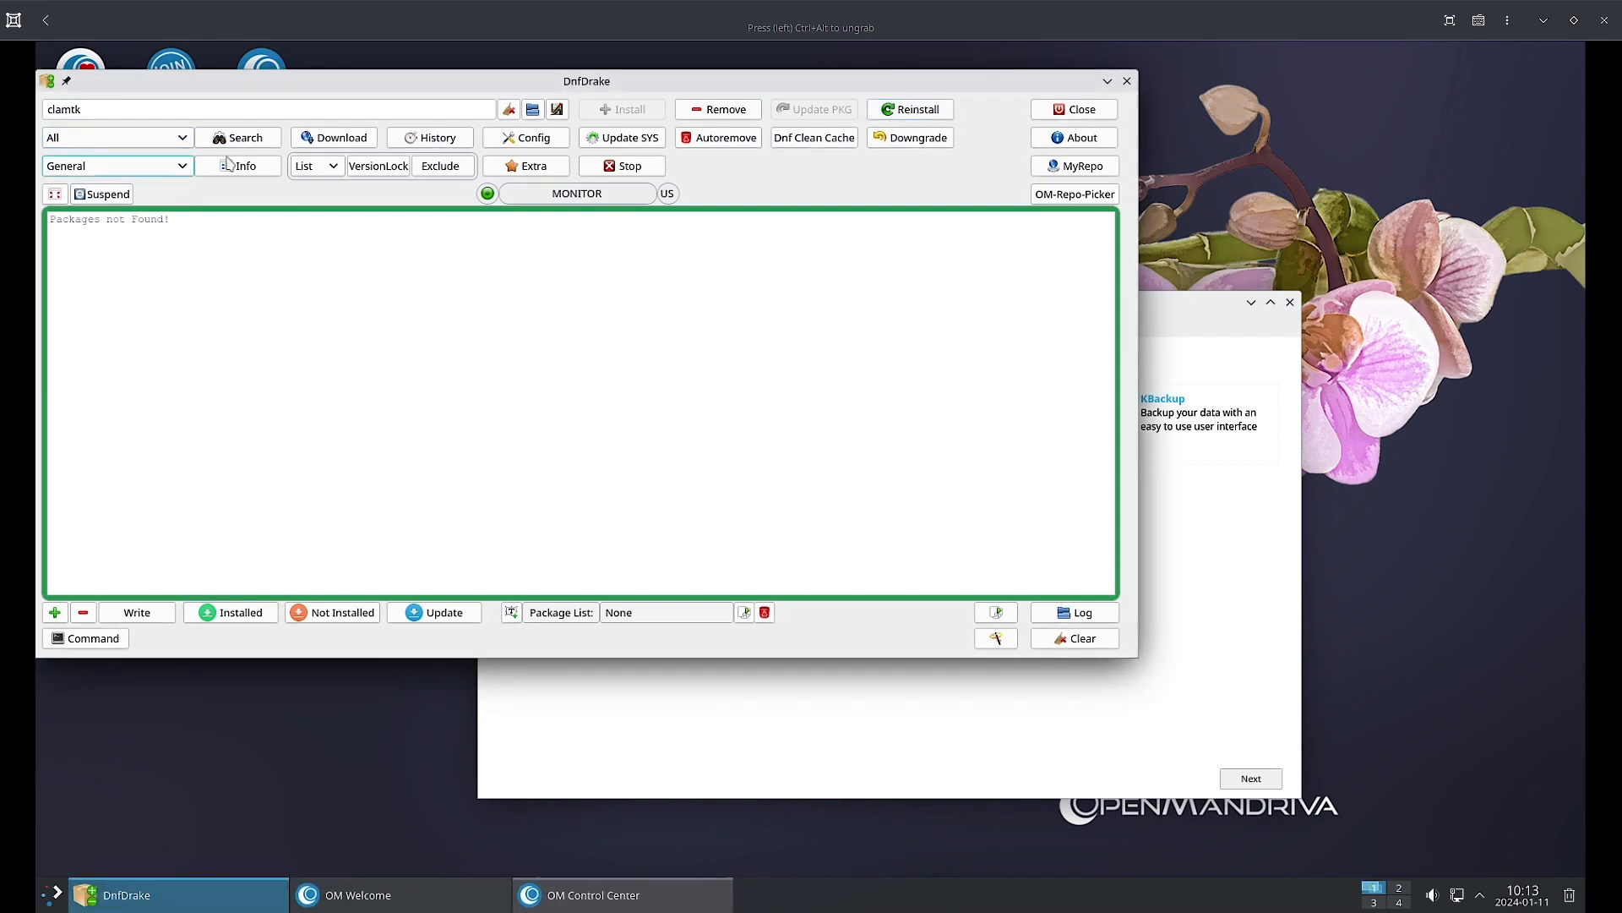
Search the repositories for clamtk, cancel its download location, and bring up the dnf history.
left_click(260, 140)
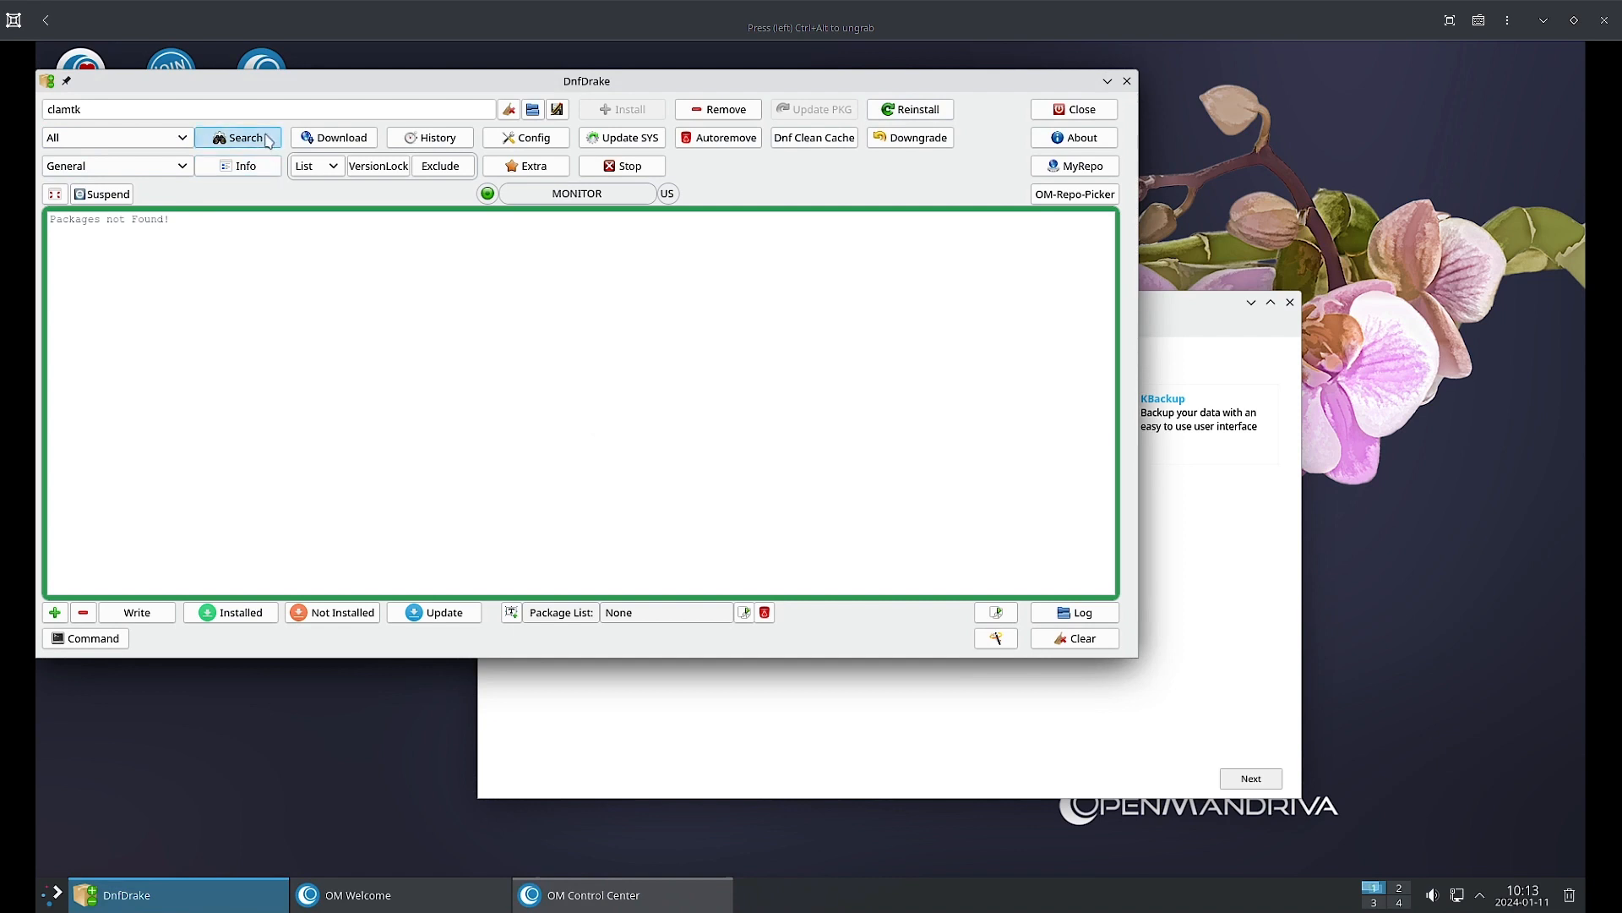
left_click(339, 137)
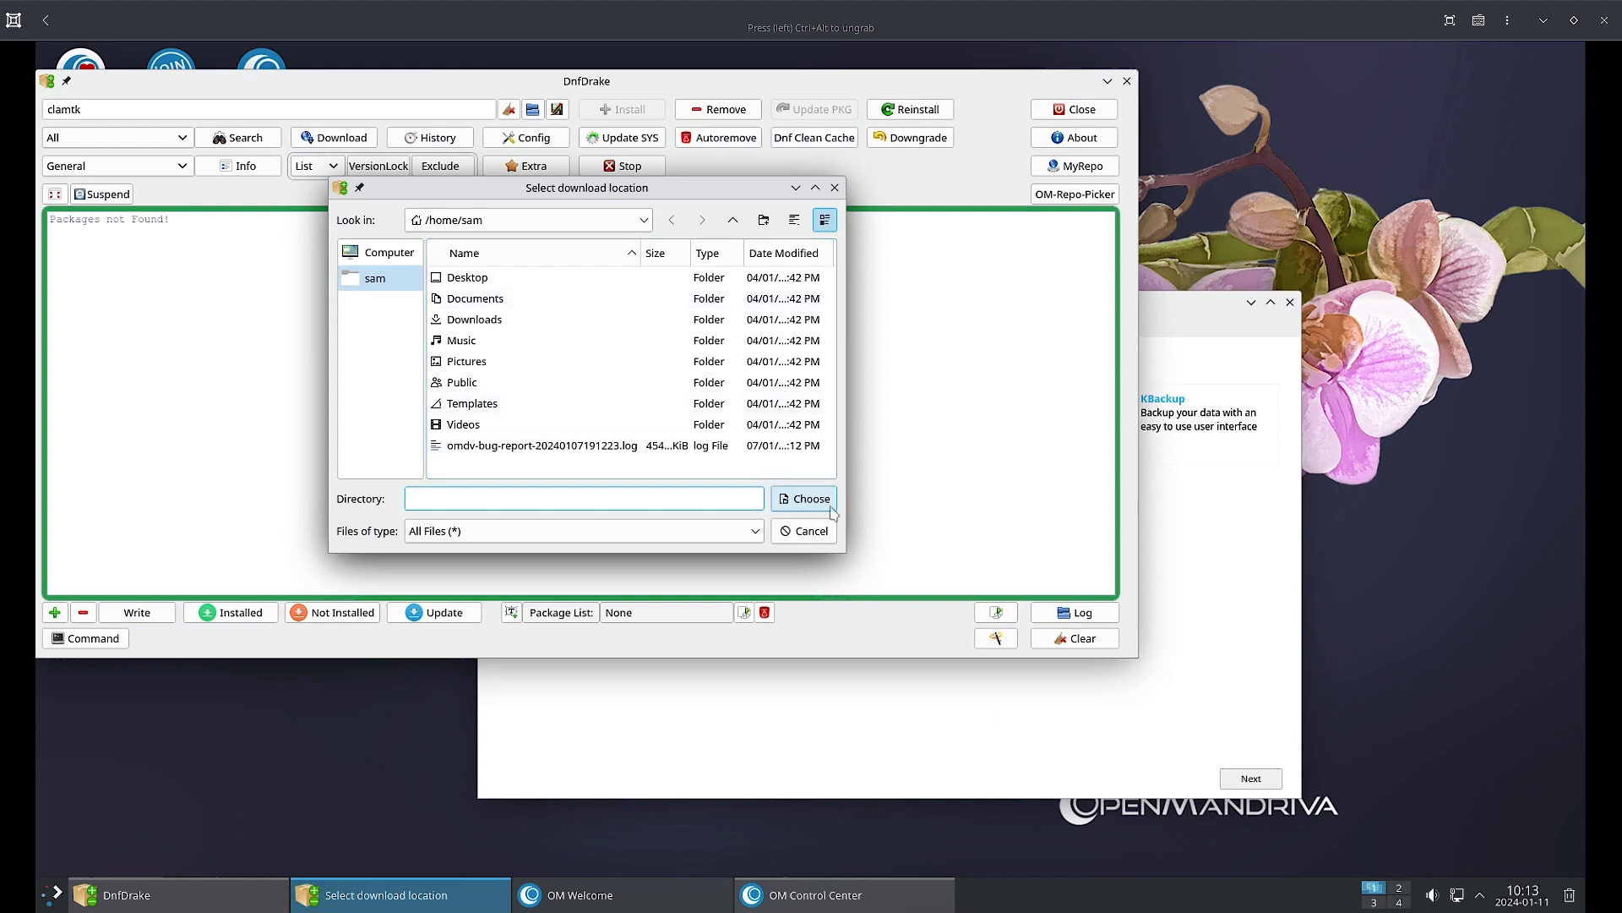
left_click(810, 532)
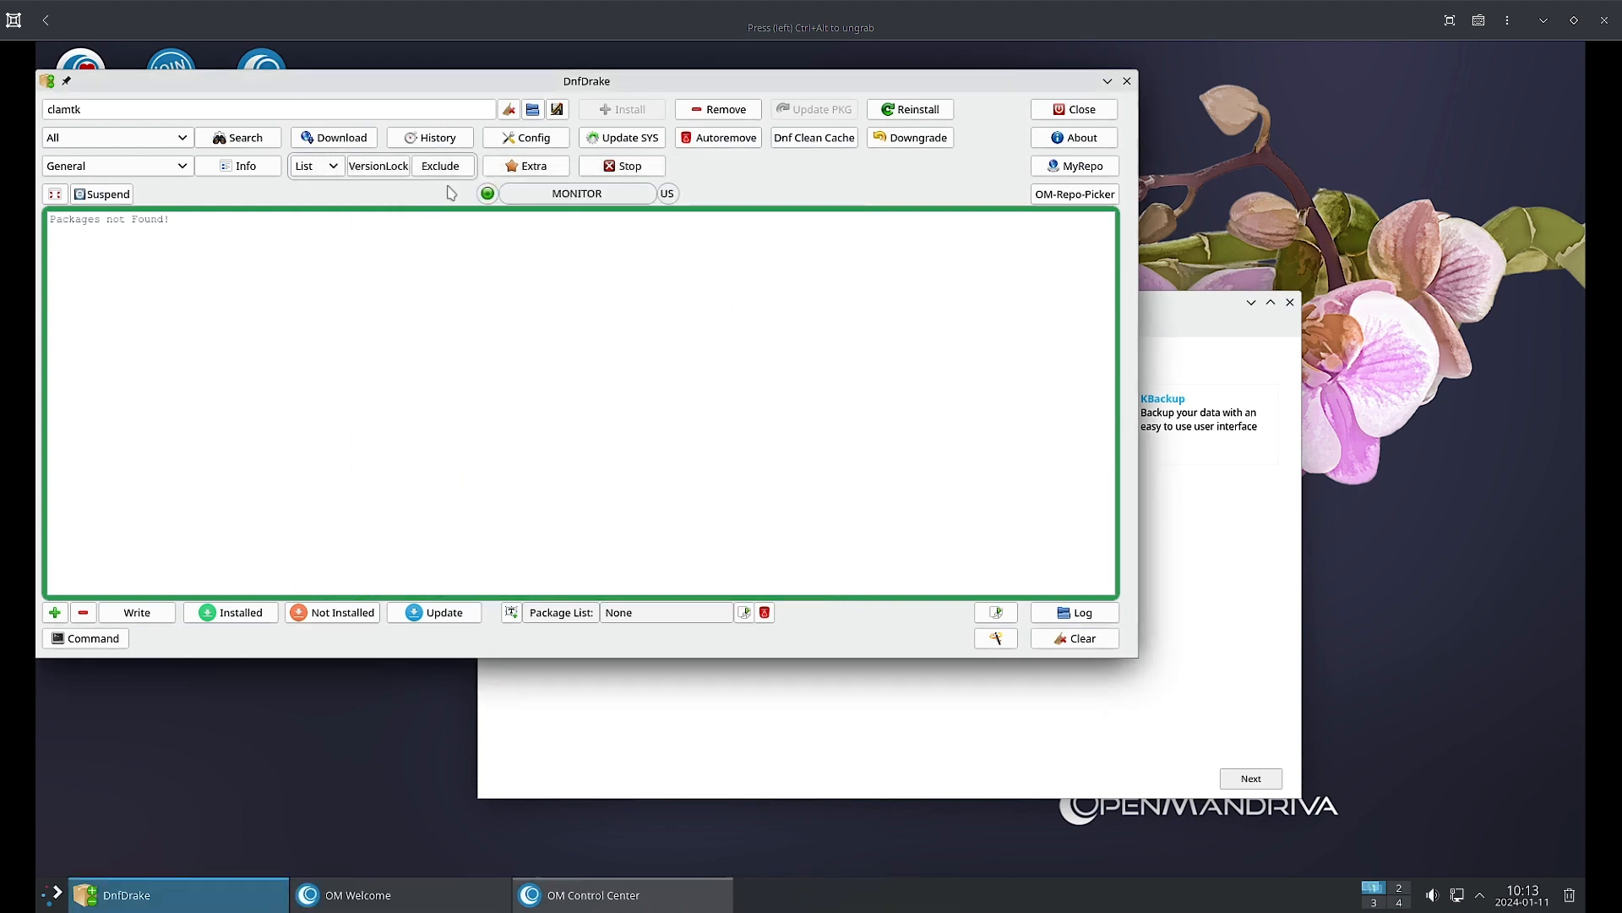
left_click(456, 145)
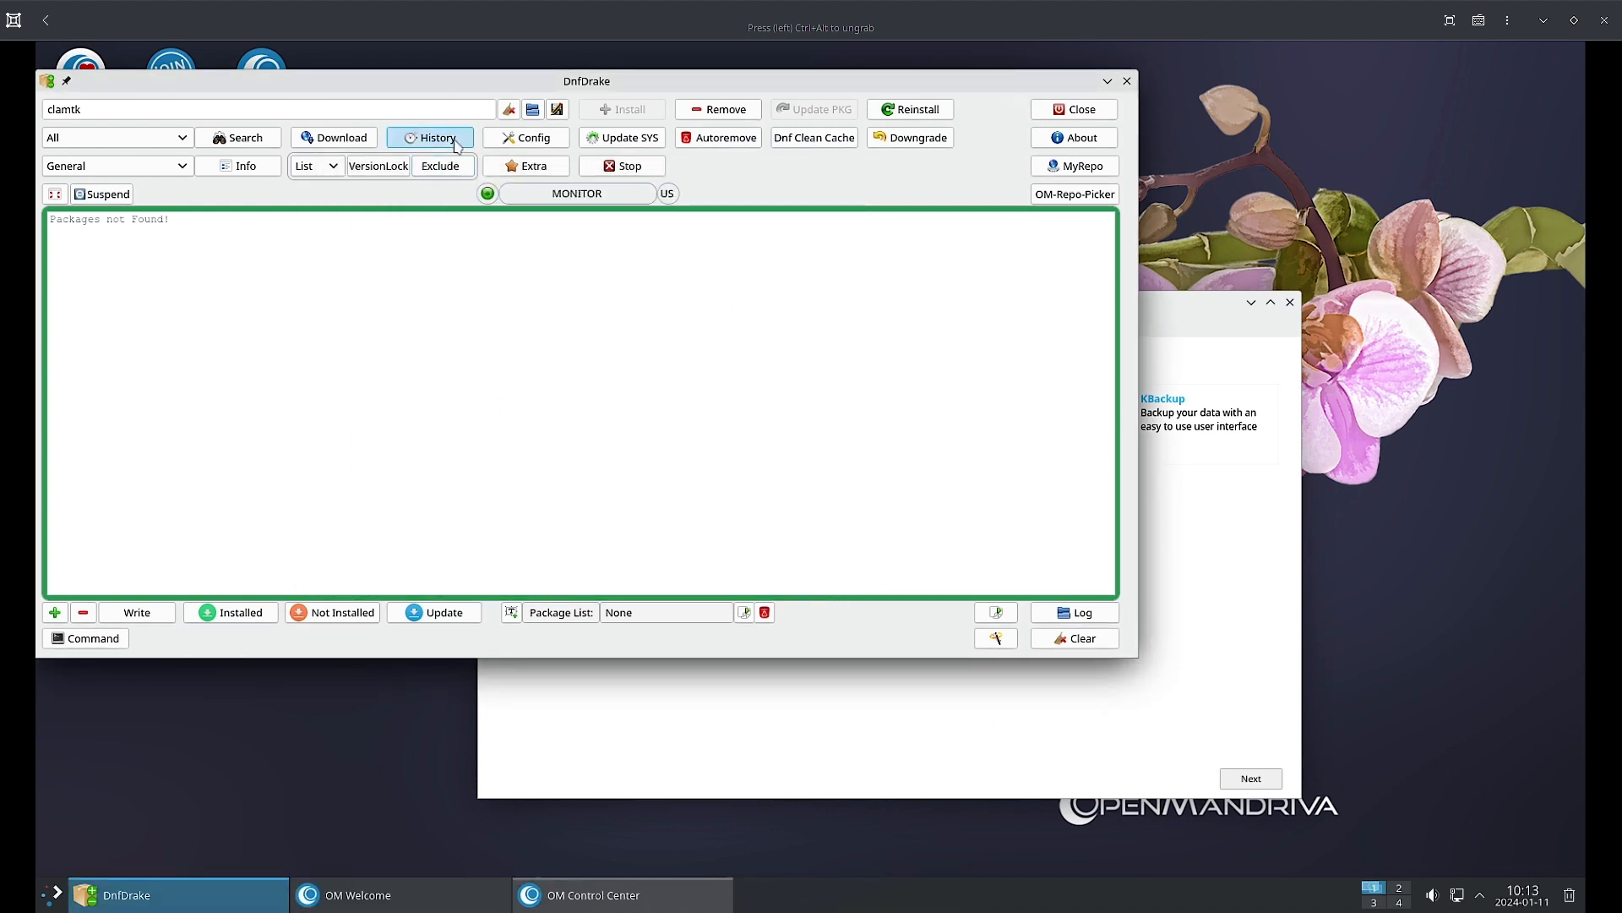
Look through the dnf history, then run Autoremove, which finishes with nothing to remove.
left_click(197, 384)
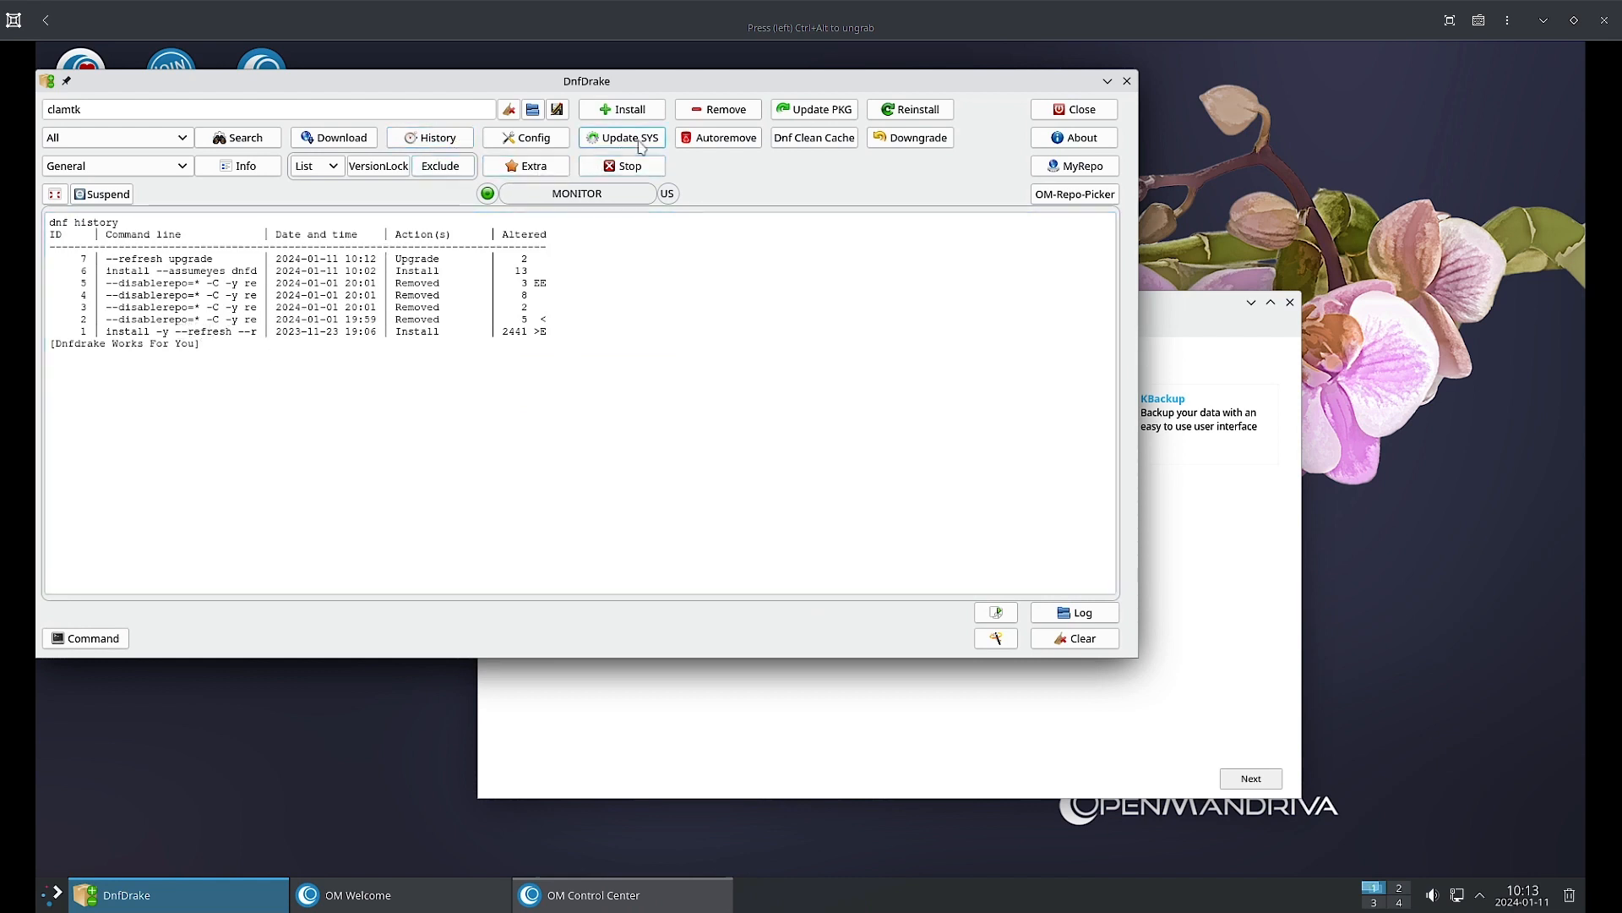
left_click(730, 142)
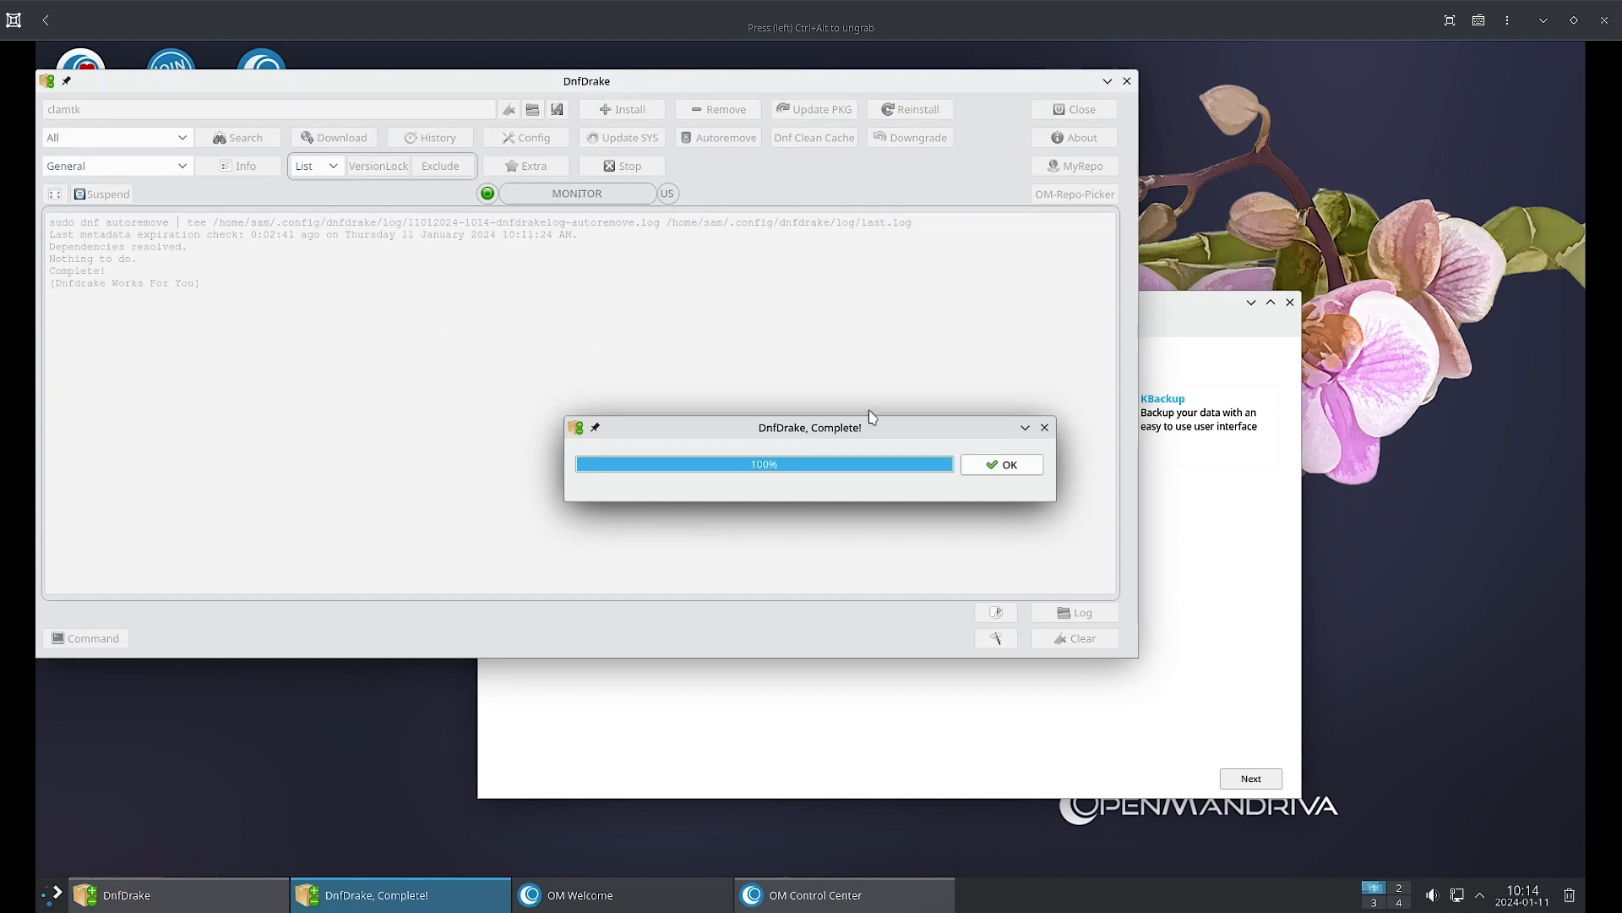
left_click(996, 464)
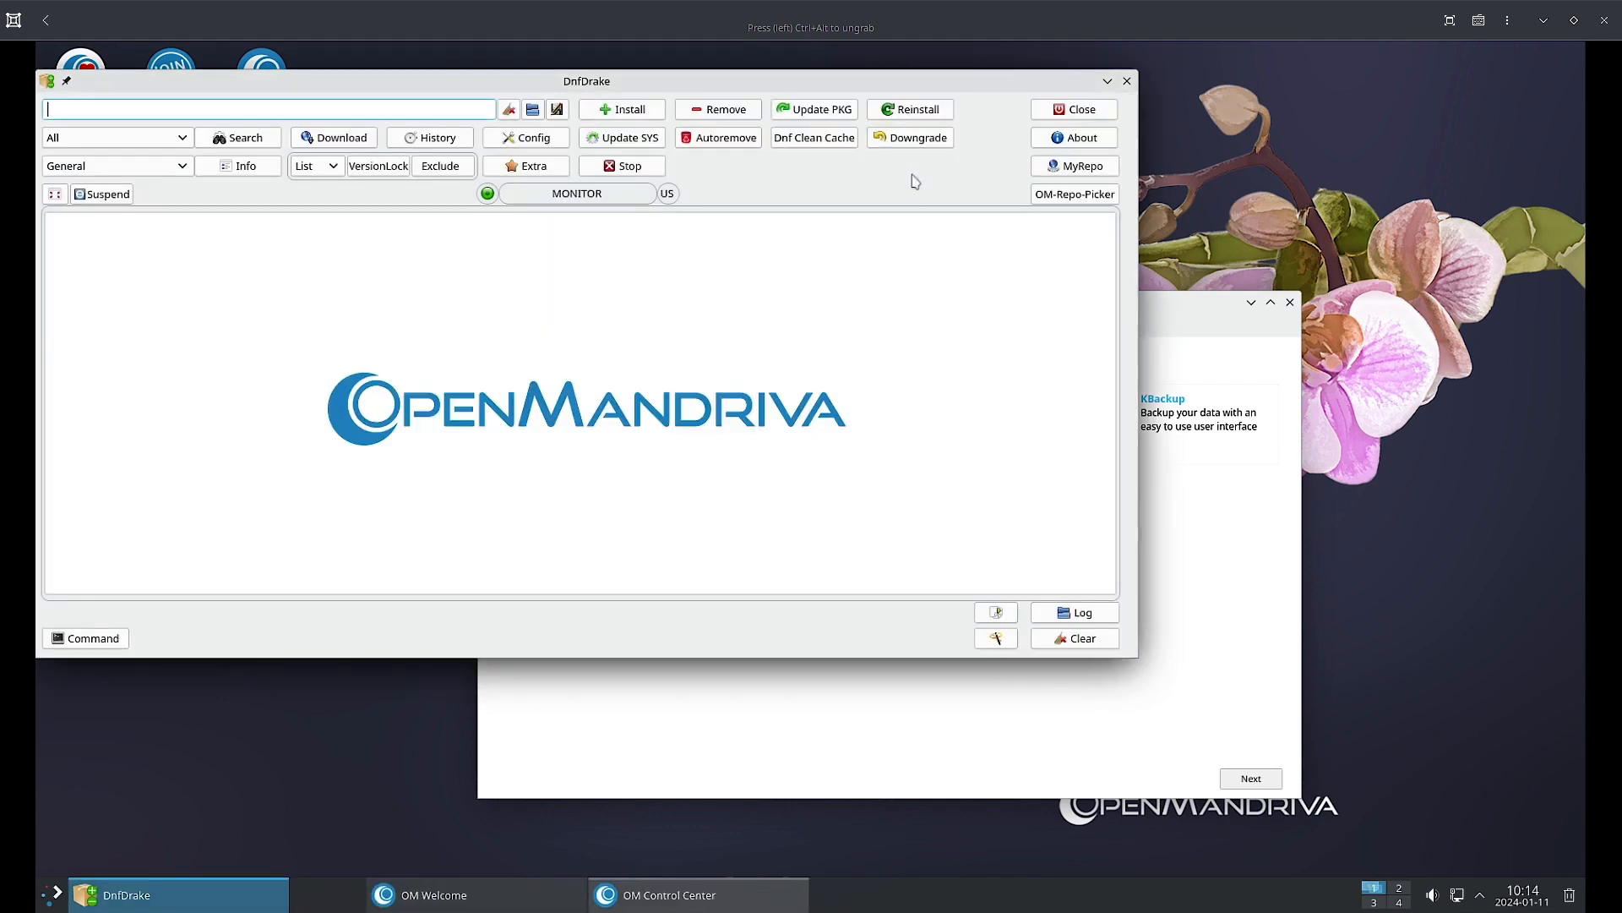
Dismiss the Downgrade notice, list the empty version locks, then open MyRepo, which raises a ComboBox.Index_Write error.
left_click(914, 142)
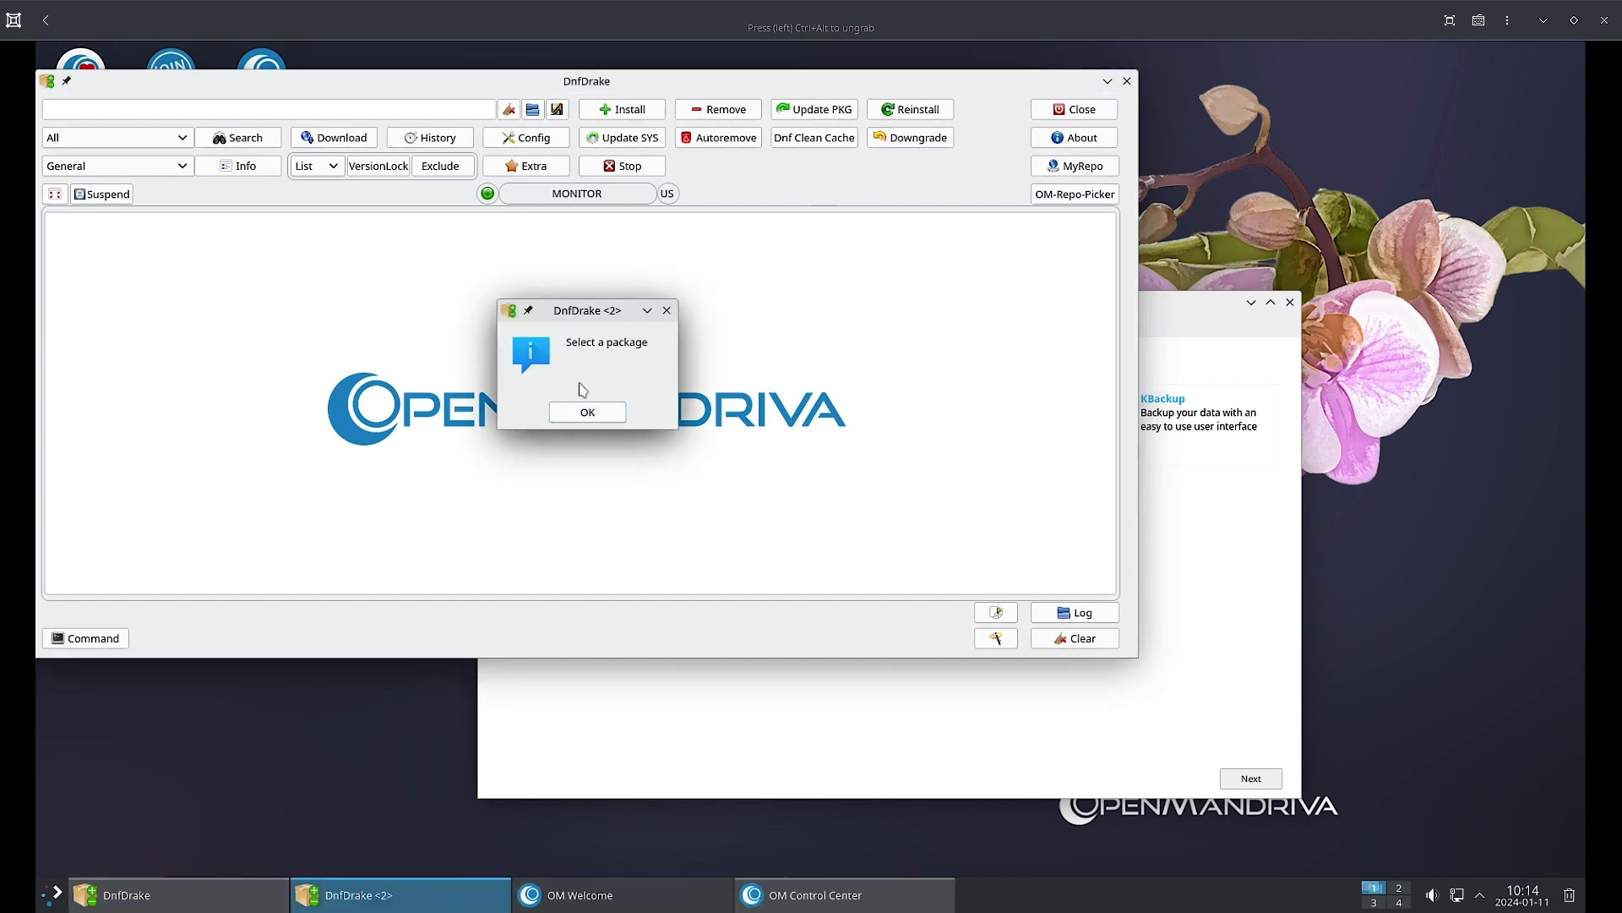
left_click(591, 412)
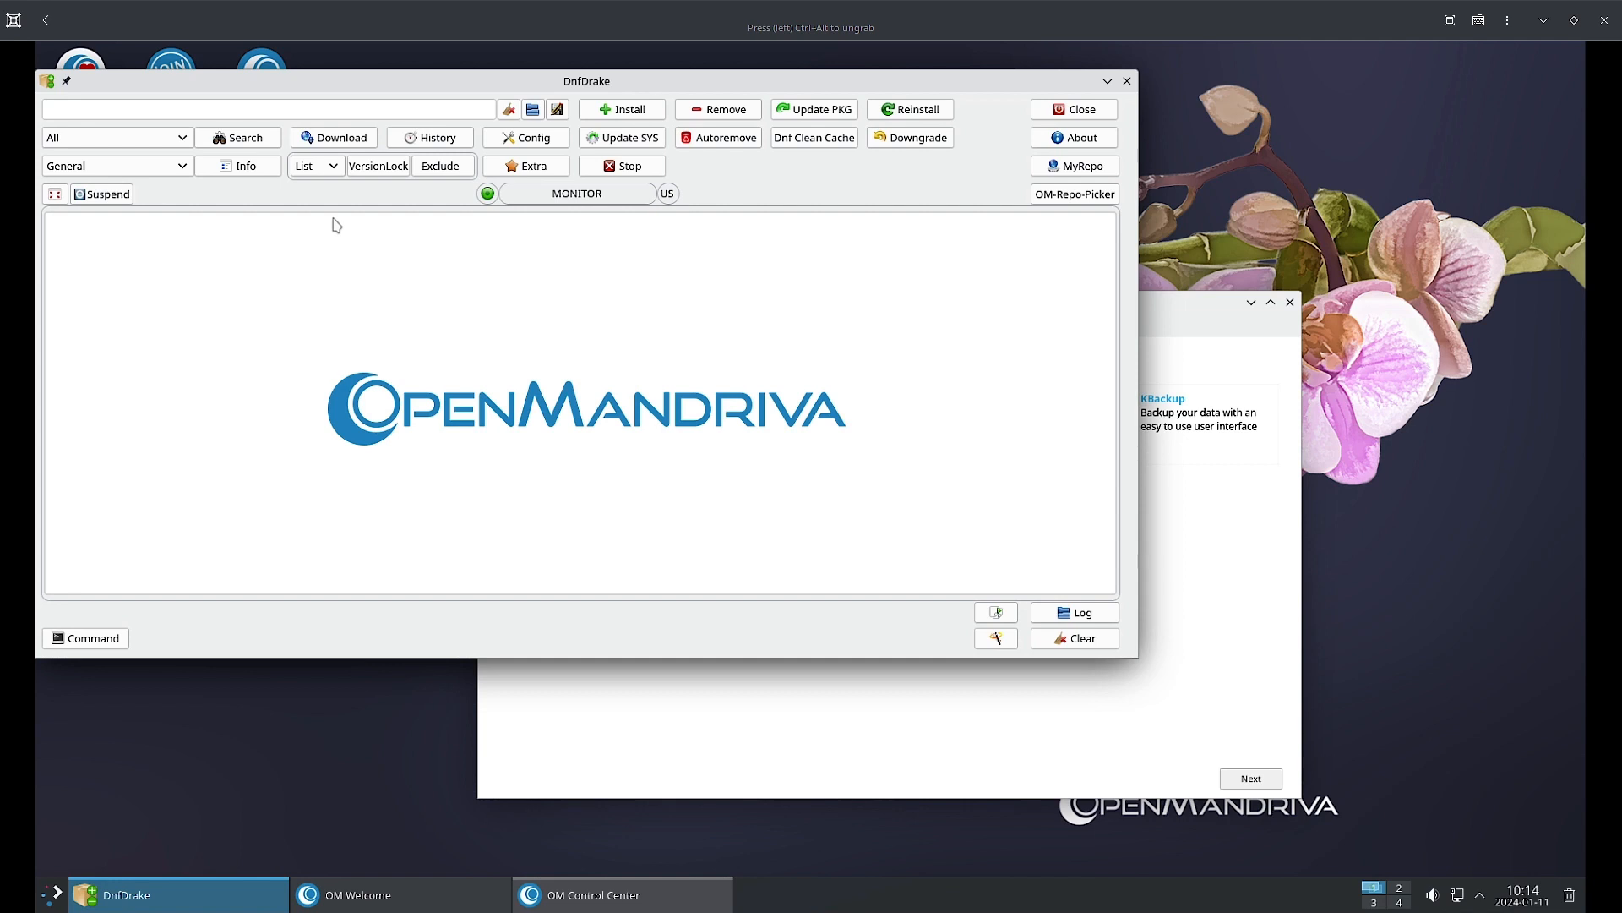
left_click(372, 165)
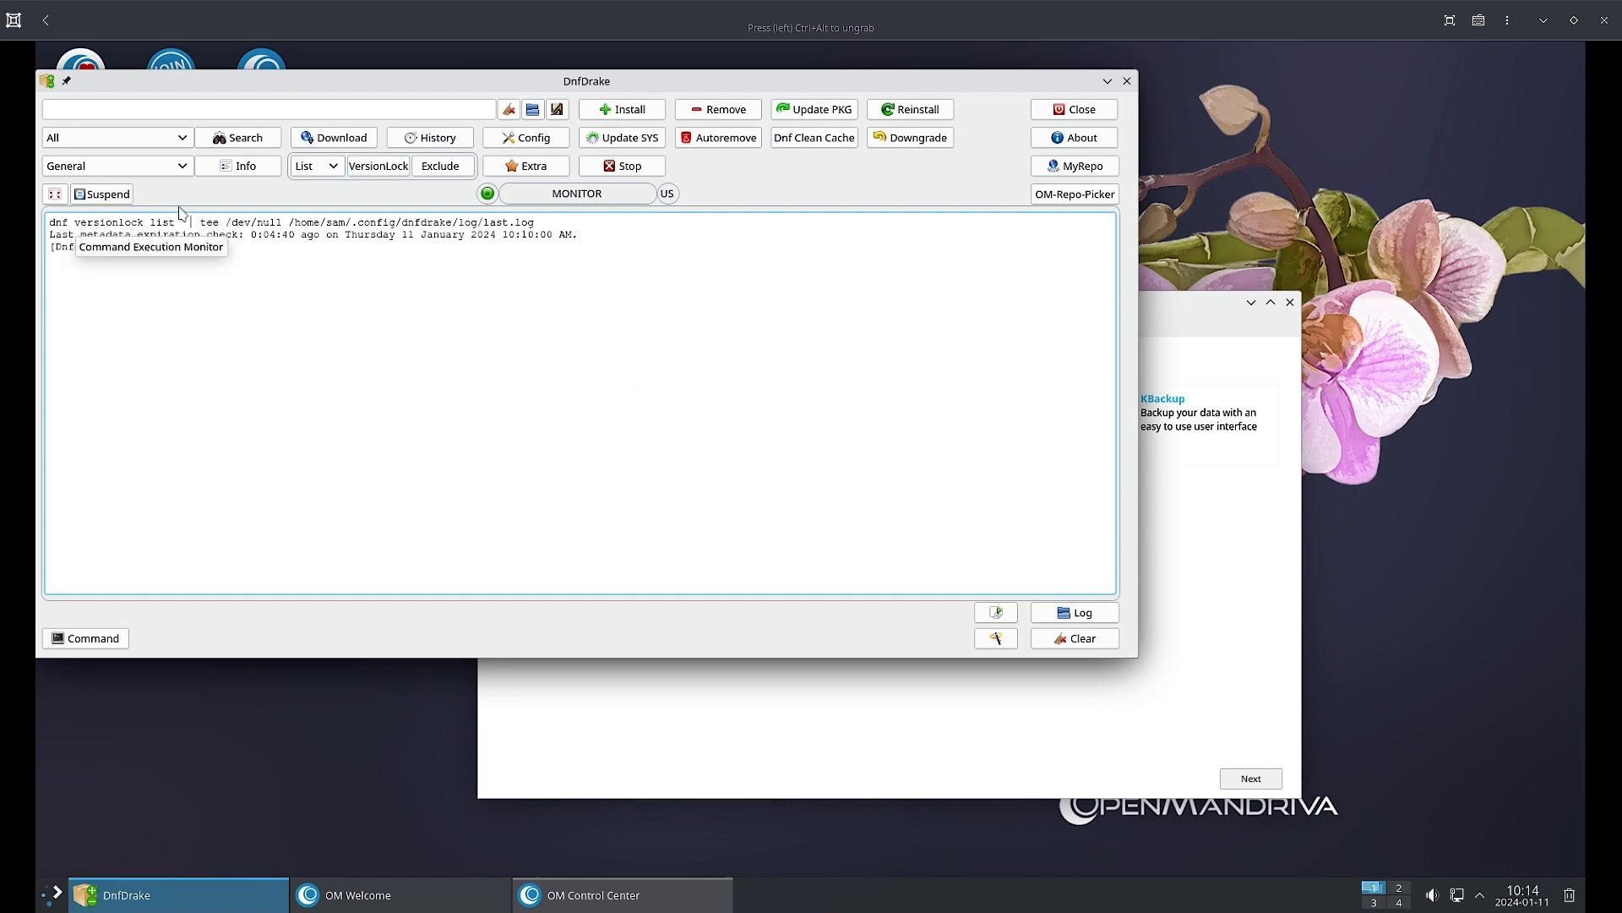
left_click(376, 169)
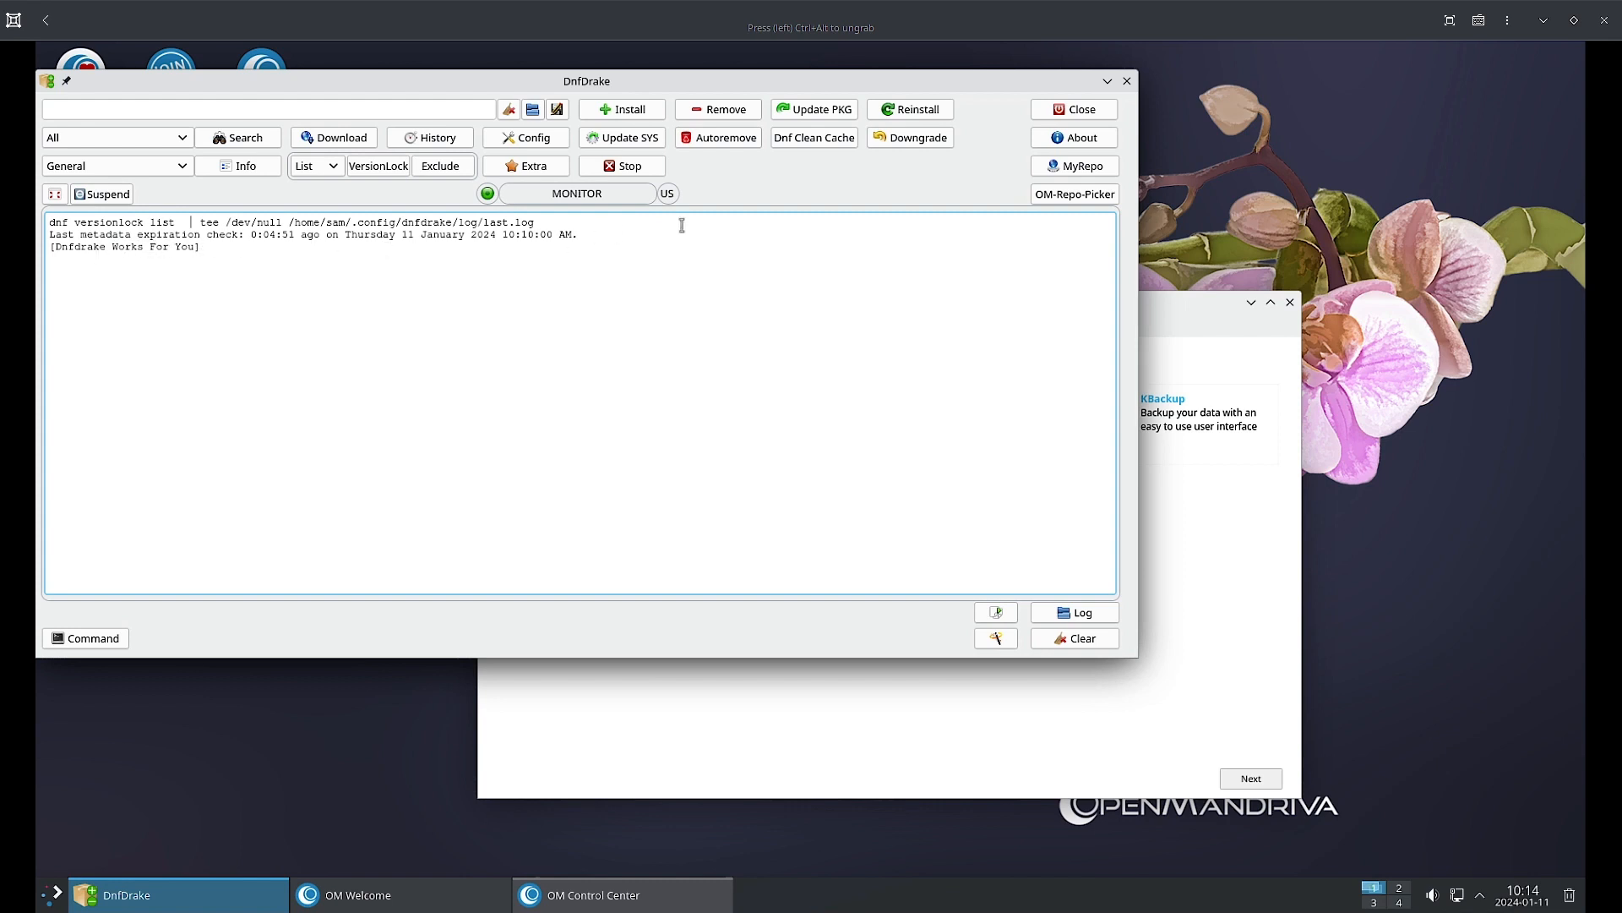
left_click(1090, 166)
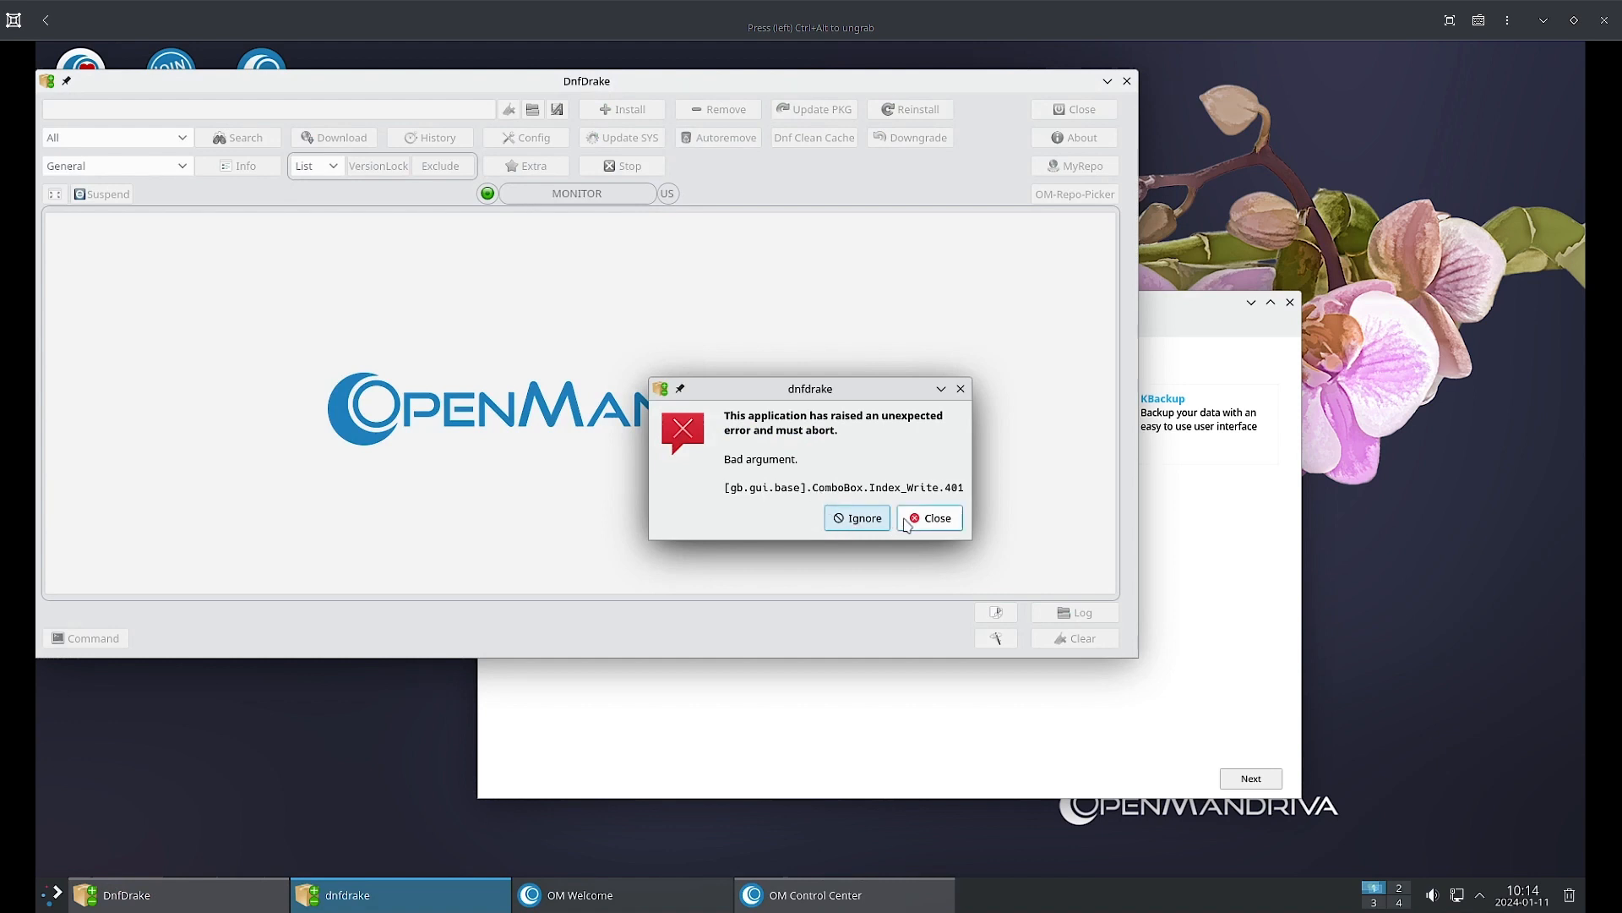
Close the error dialog and relaunch DnfDrake from OM Control Center, accepting the English language notice.
left_click(928, 518)
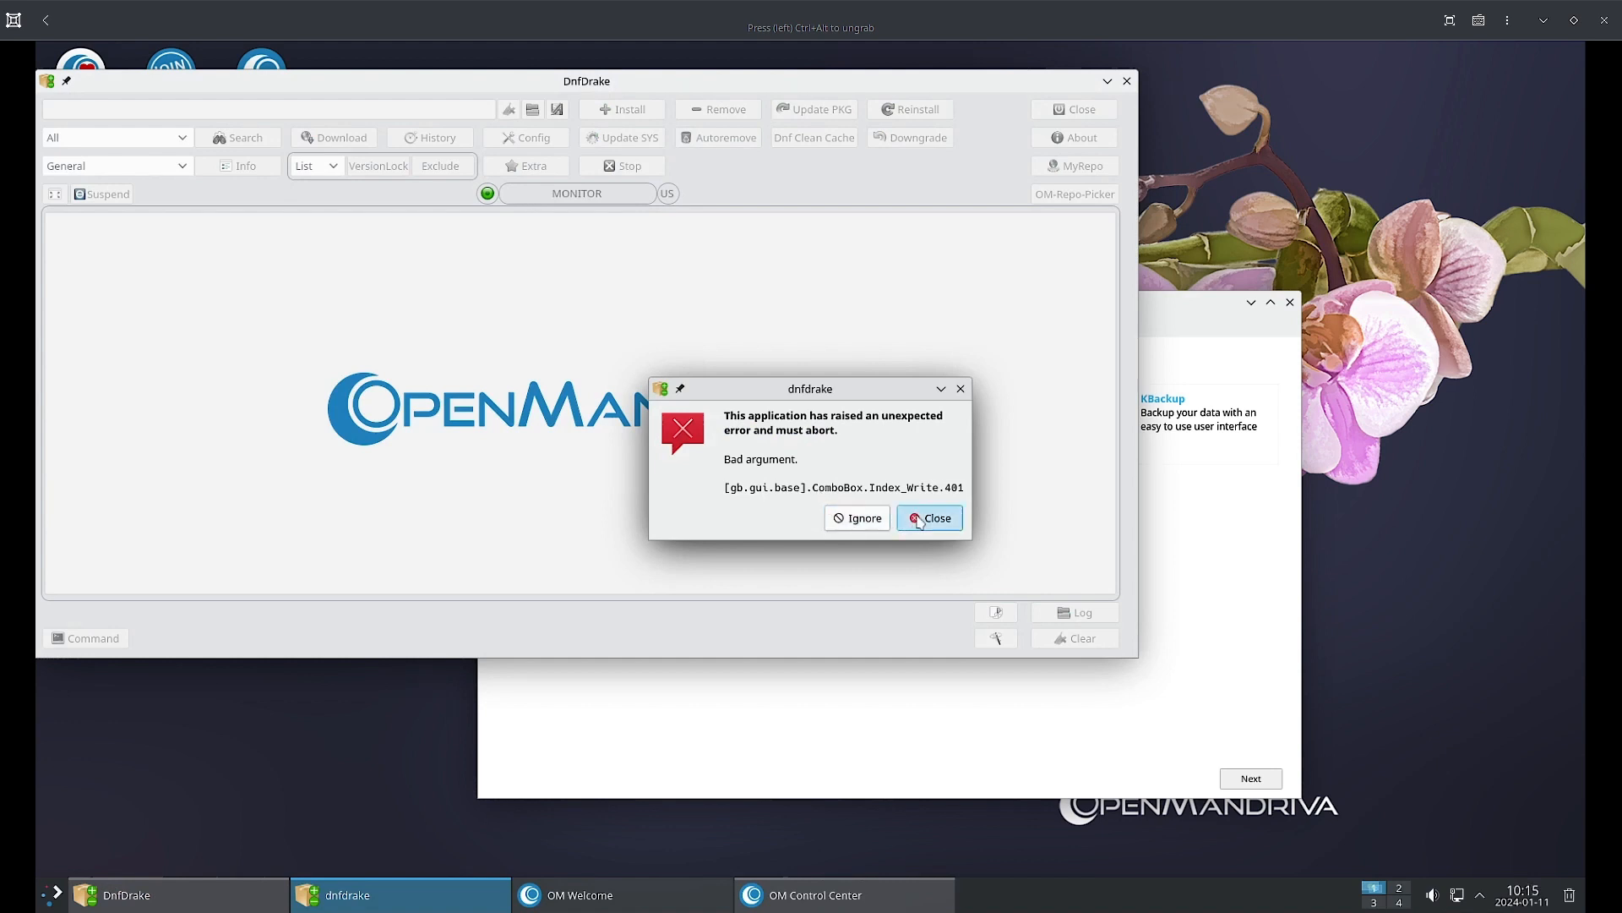
left_click_drag(561, 427, 571, 441)
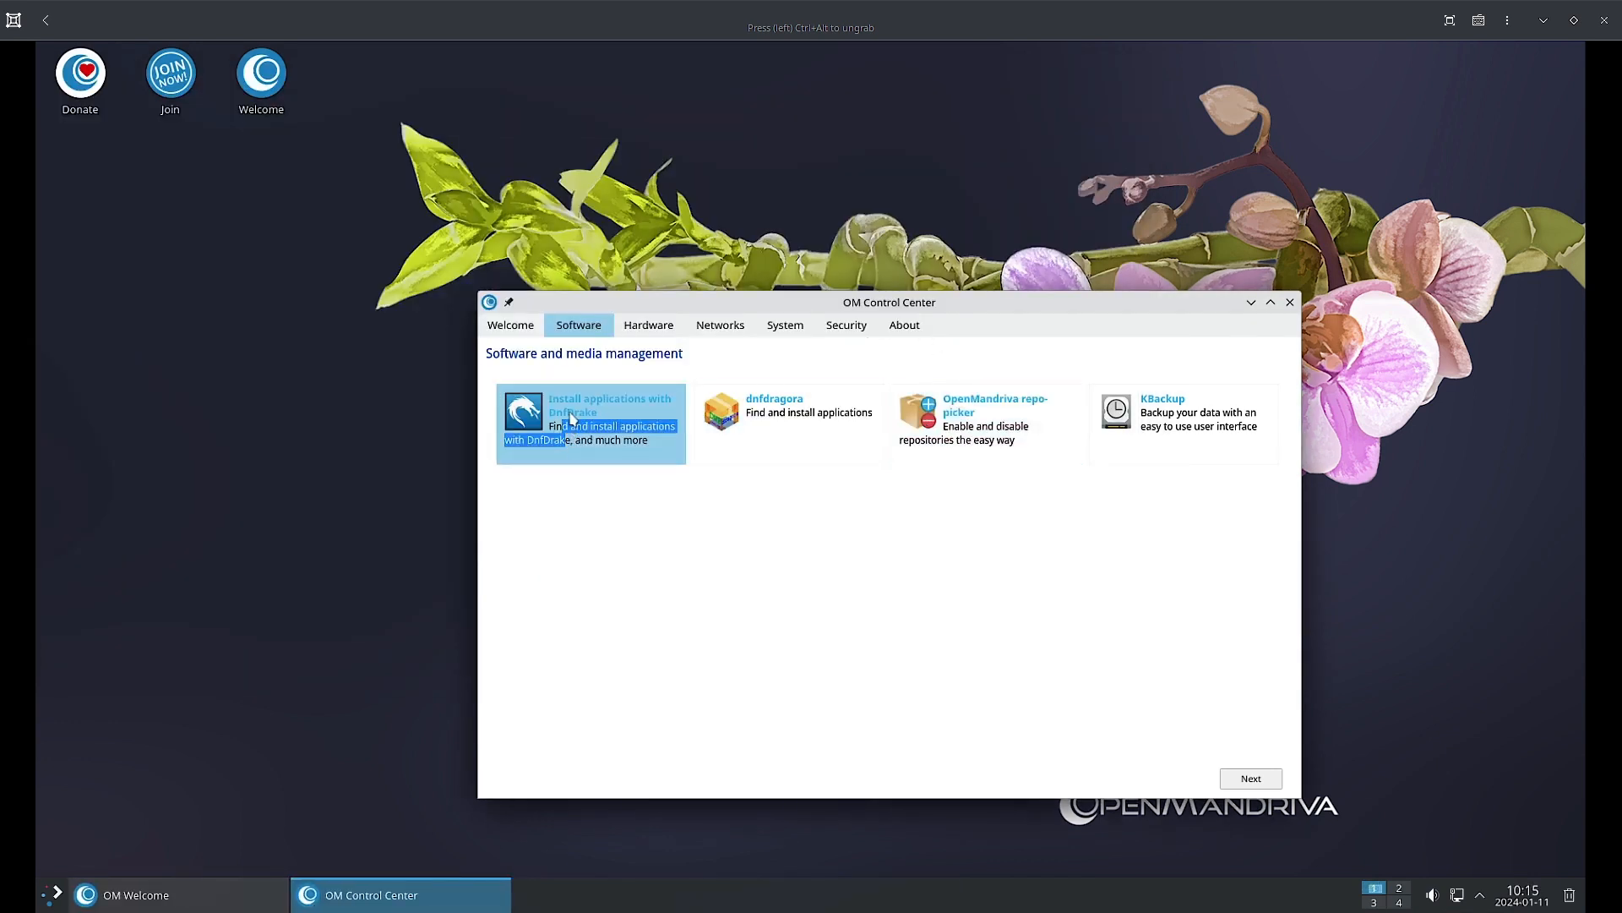
left_click(570, 409)
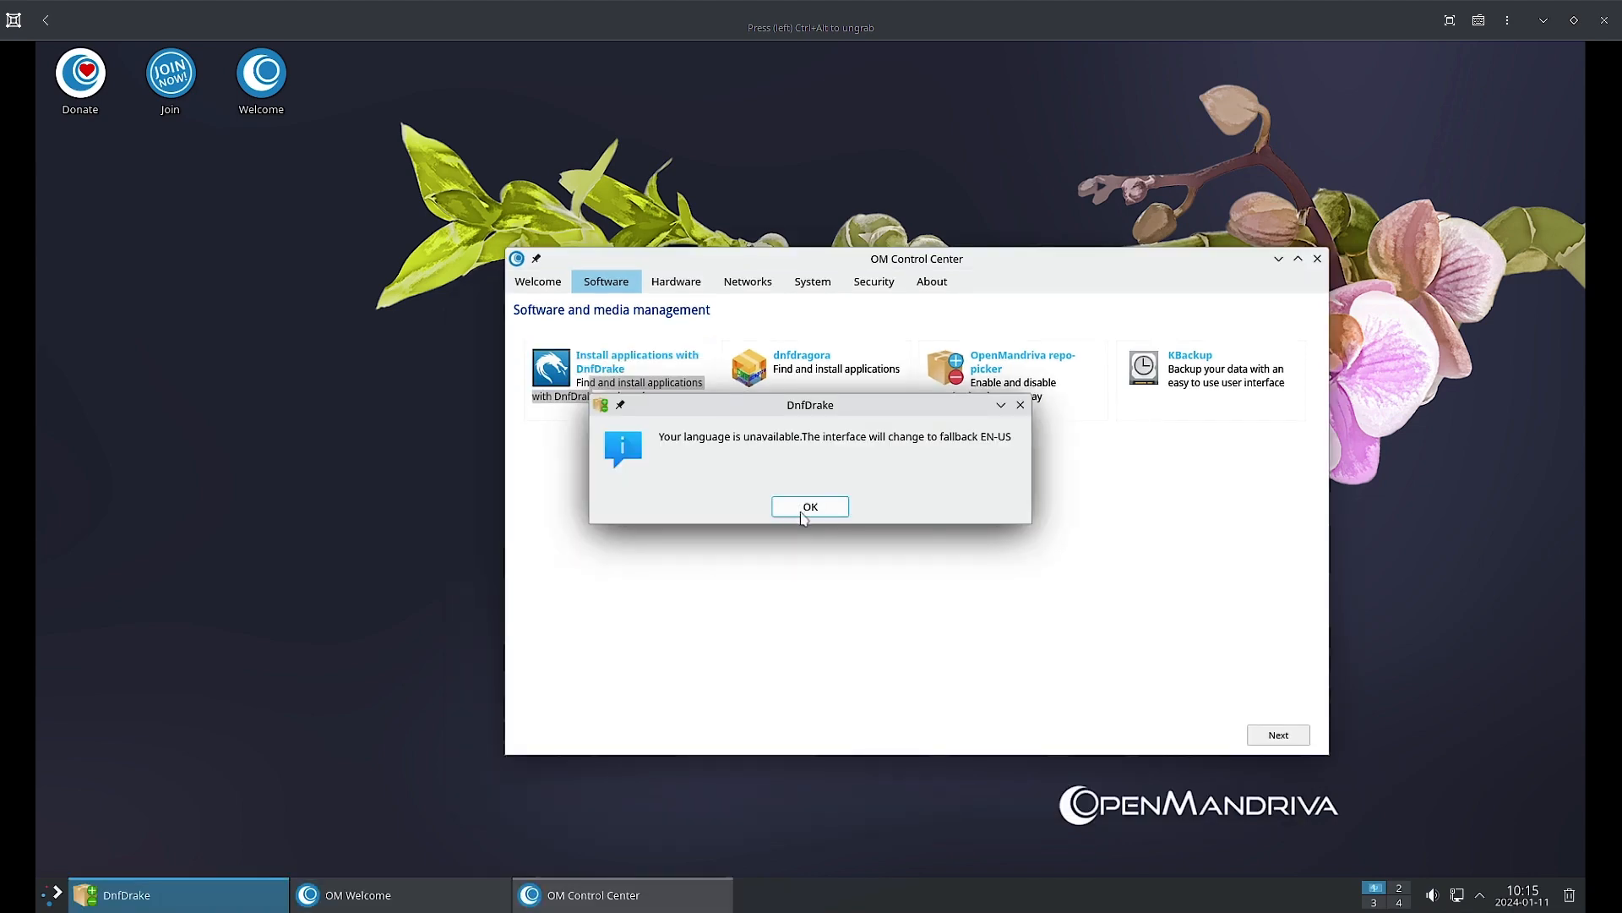
left_click(808, 507)
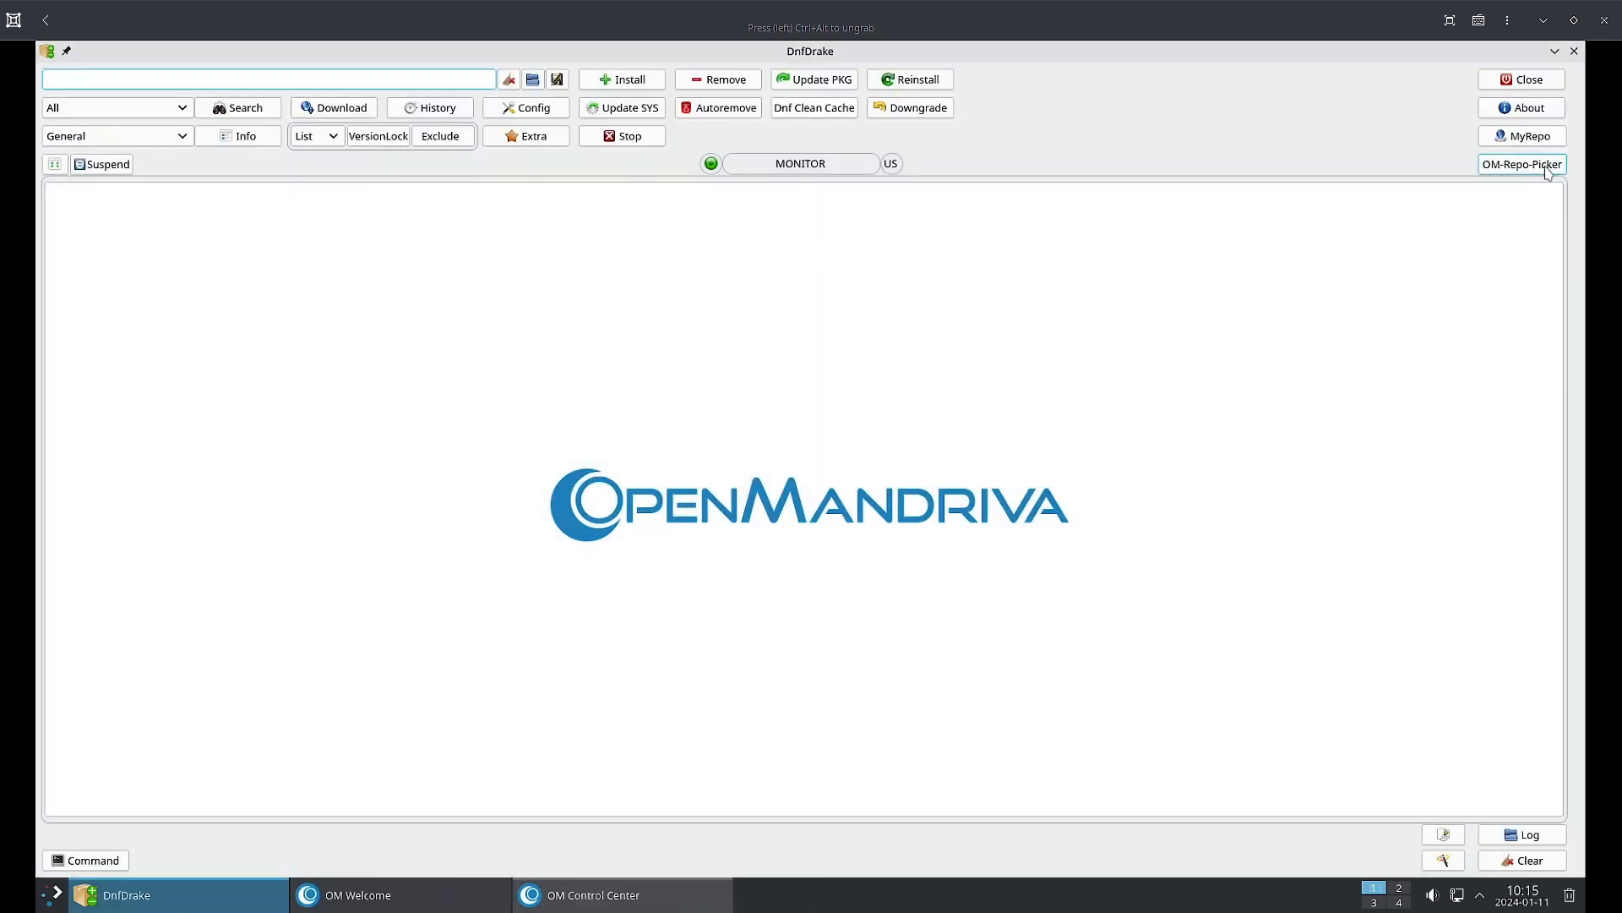
Open and close the OM-Repo-Picker, then show OM Control Center's Hardware page.
left_click(1546, 166)
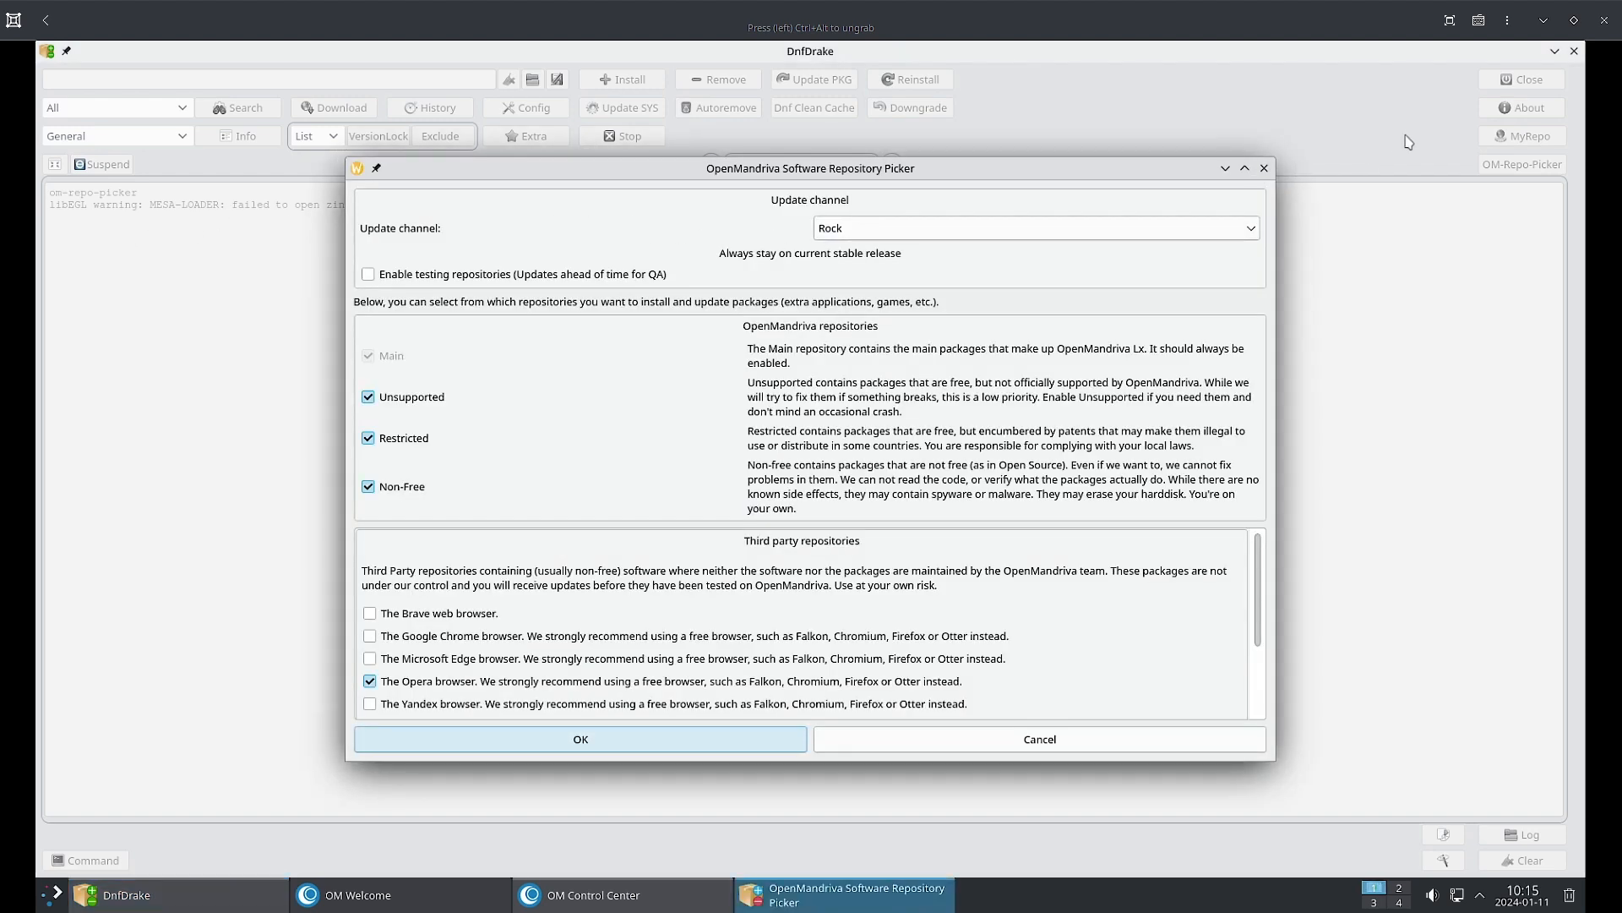
left_click(1265, 169)
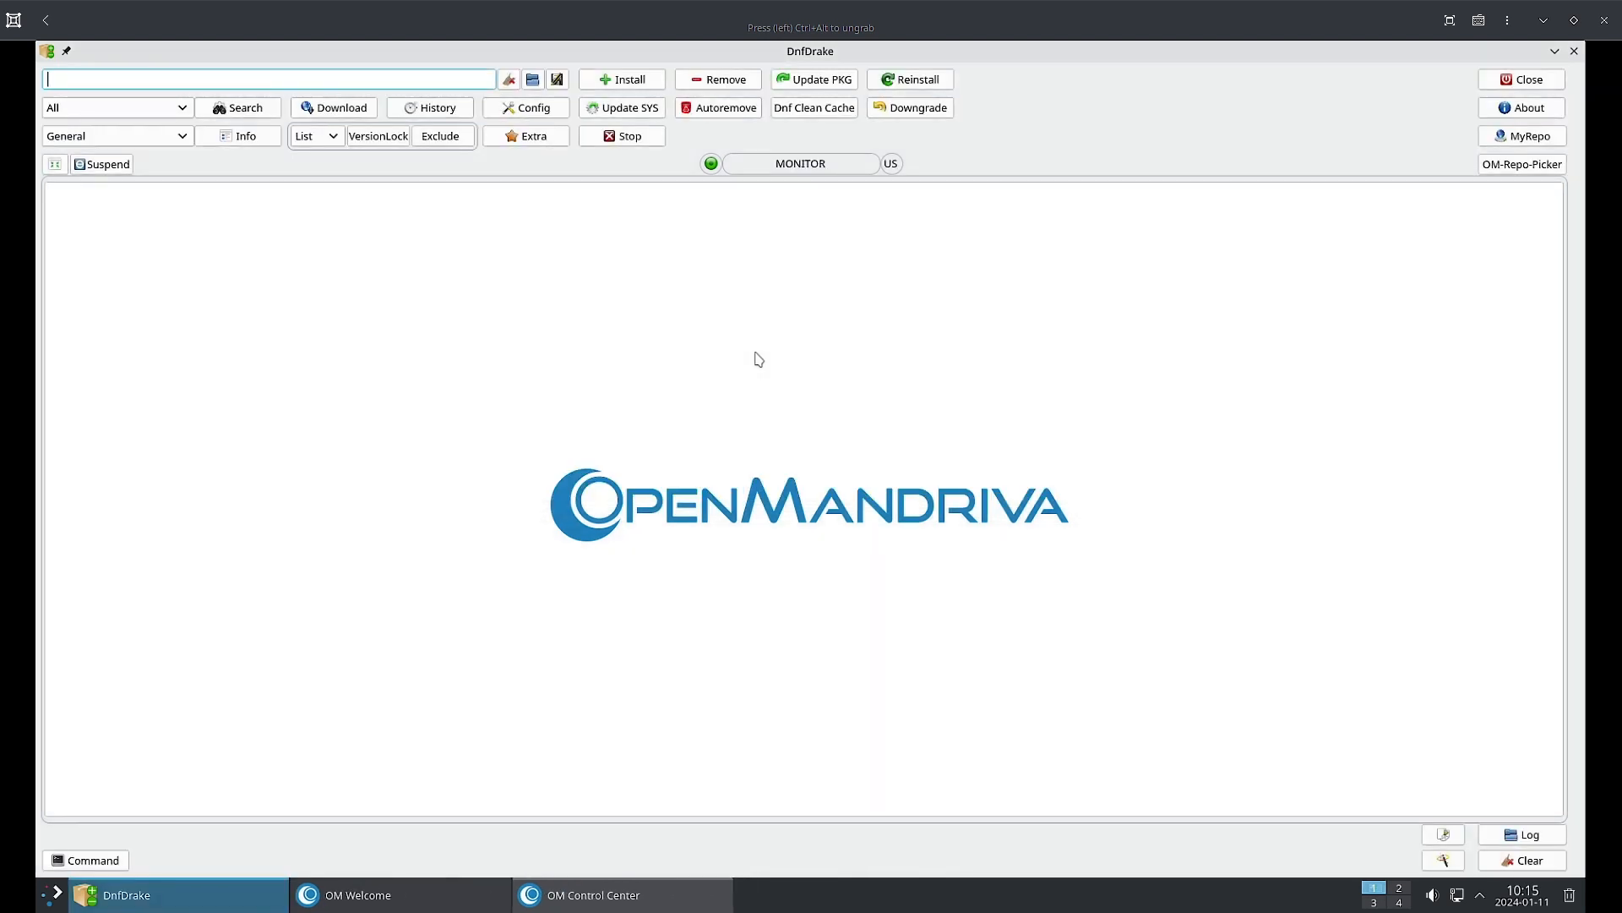
left_click(551, 900)
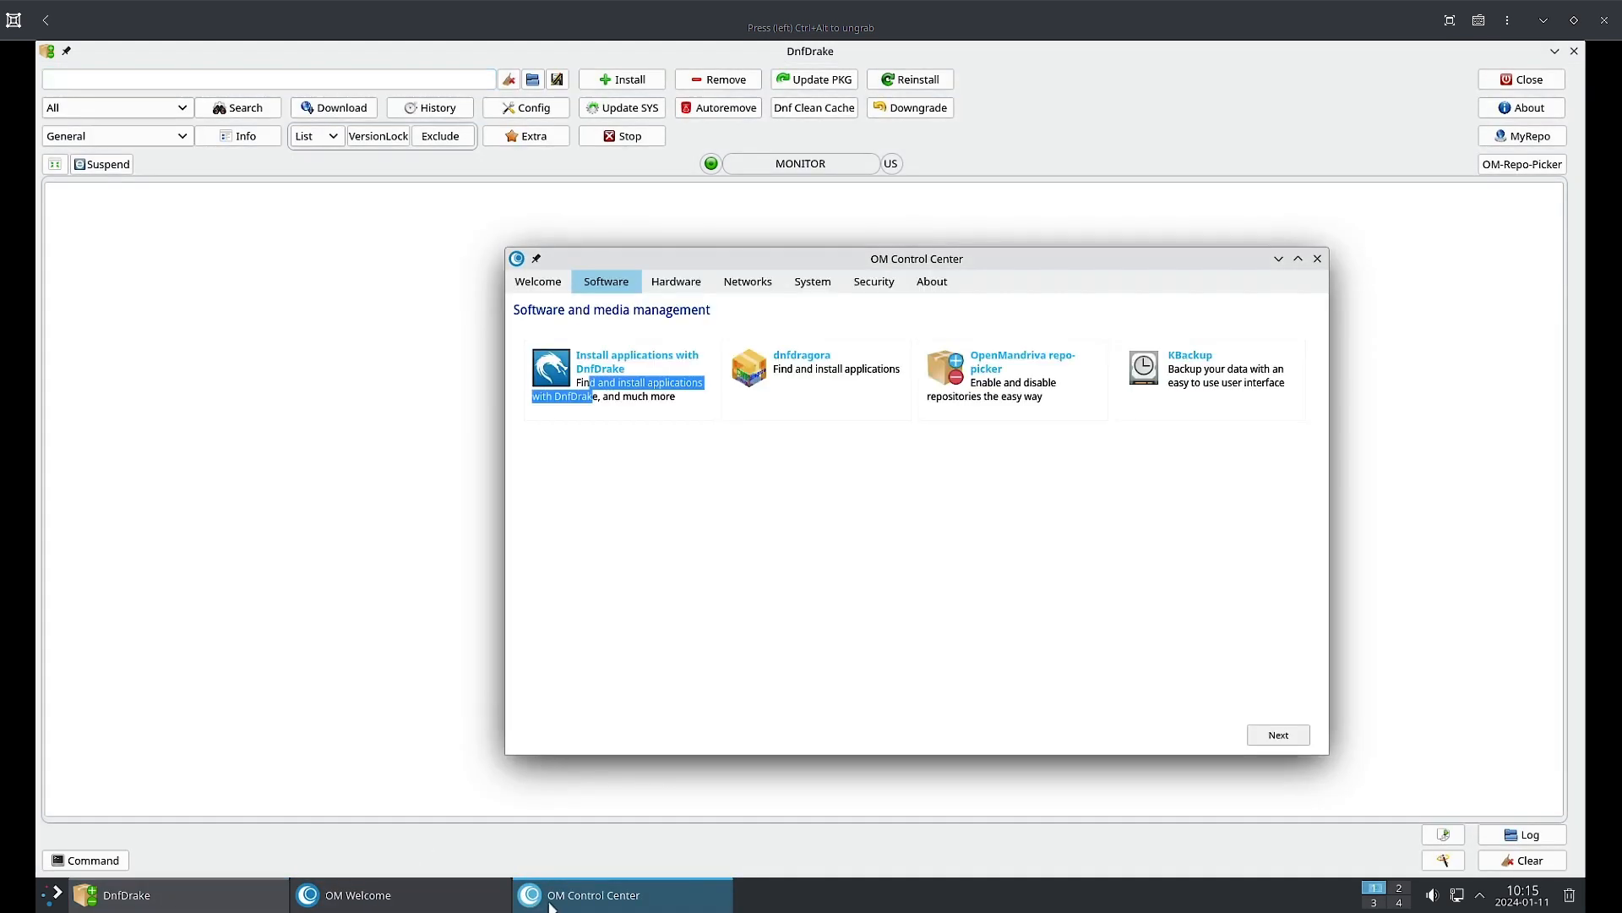
left_click(684, 281)
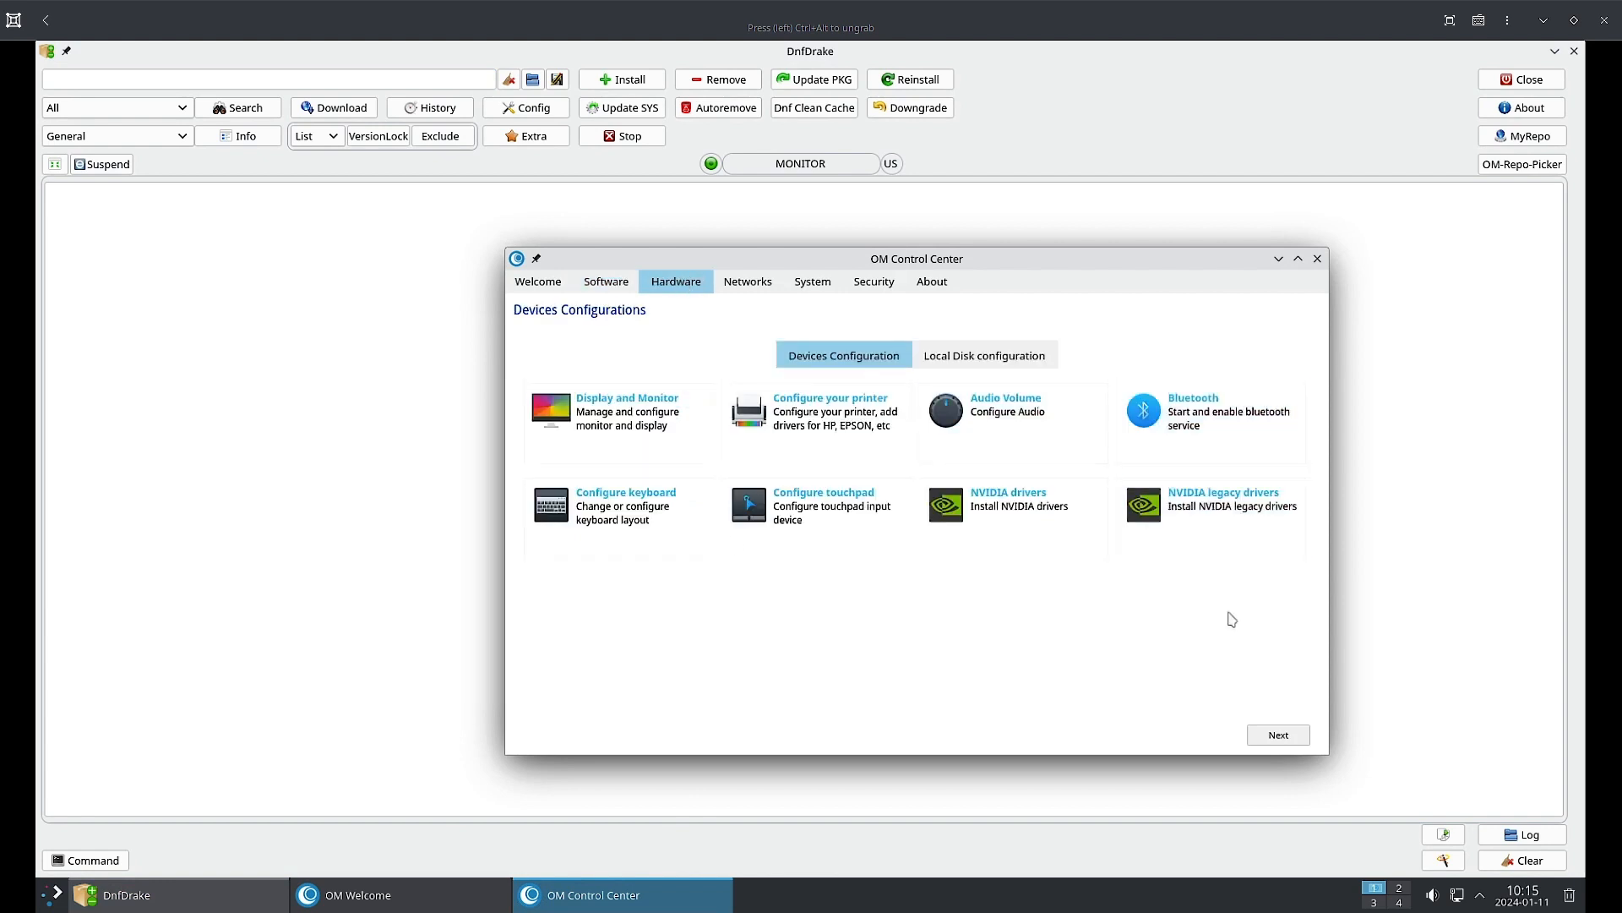